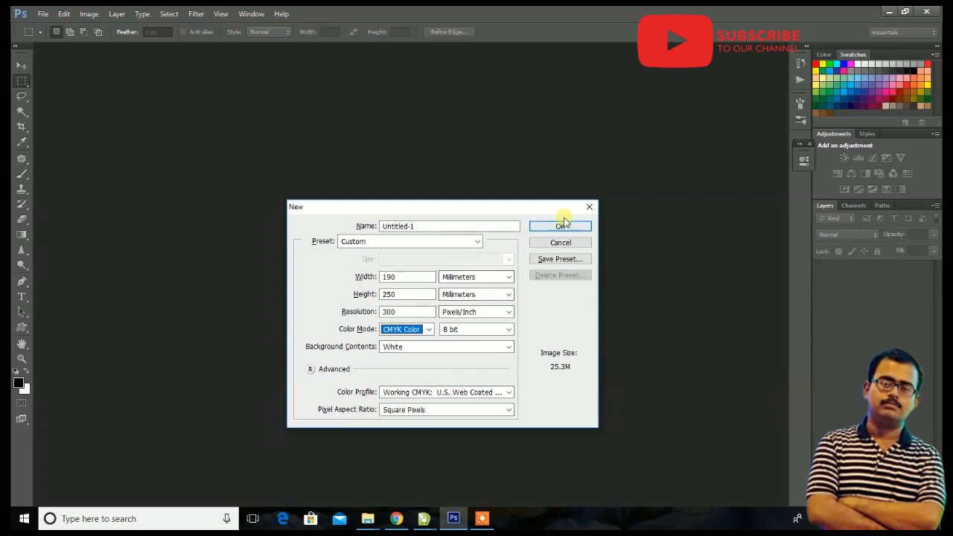
- Create a 190 x 250 mm, 300 pixels/inch CMYK document with a white background and open 800px_COLOURBOX9363248 from the Materilas folder
left_click(567, 223)
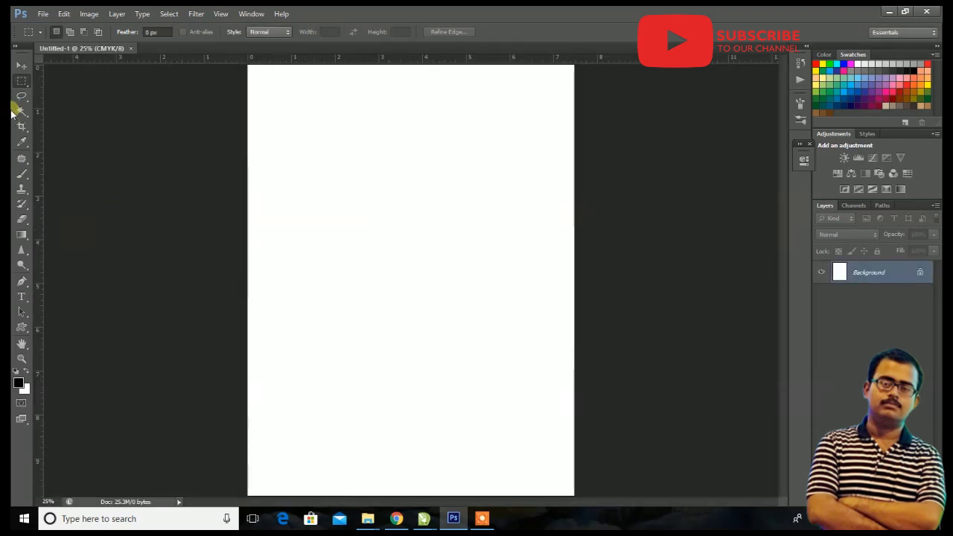
left_click(21, 67)
key("ctrl+o")
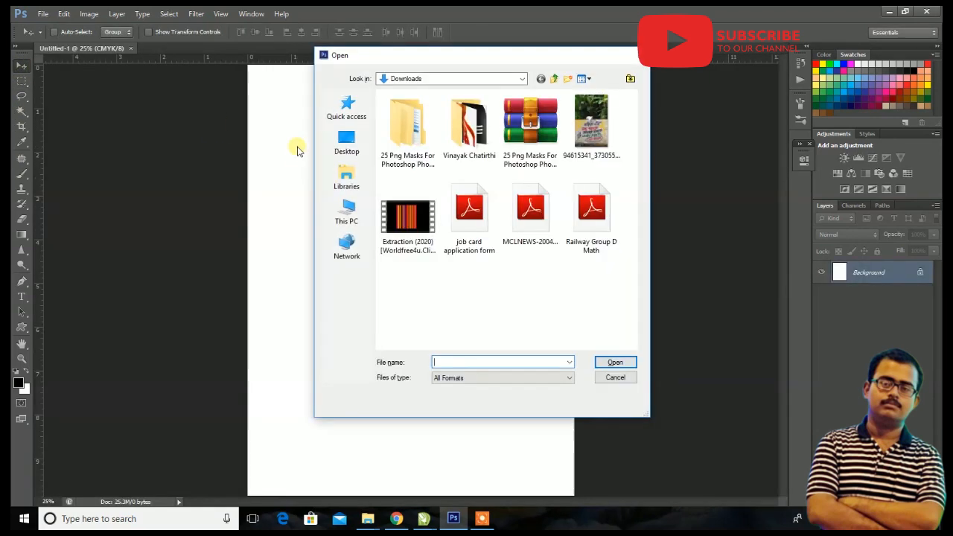
left_click(346, 179)
left_click(347, 143)
scroll(431, 238, "down", 5)
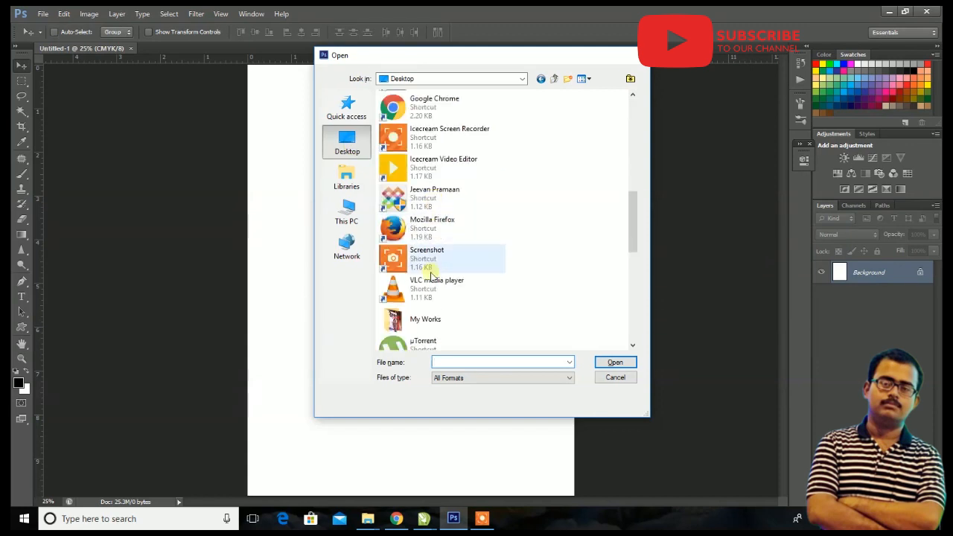
double_click(425, 321)
double_click(404, 101)
left_click(408, 123)
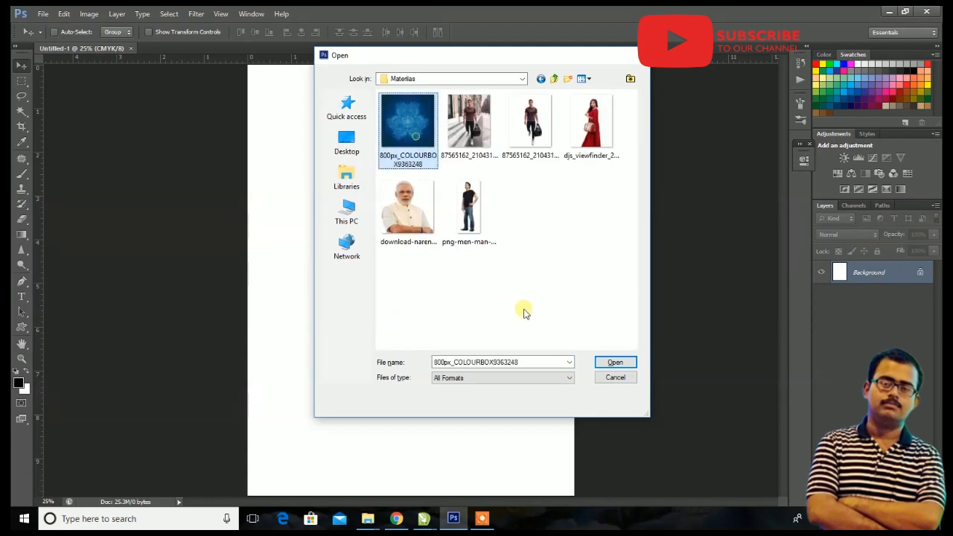
left_click(615, 362)
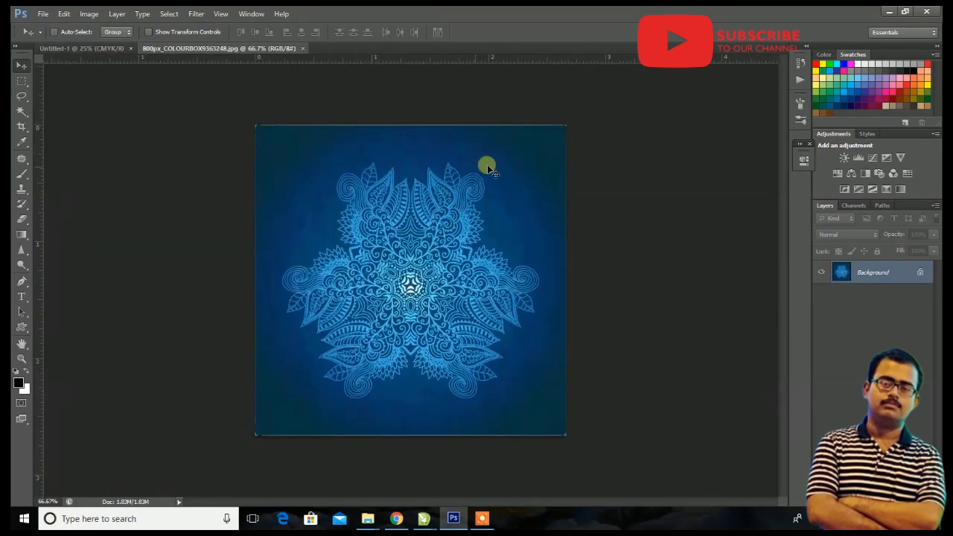
- Convert the mandala image's locked background into a regular layer and crop a thin border off its edges
double_click(922, 273)
key("Return")
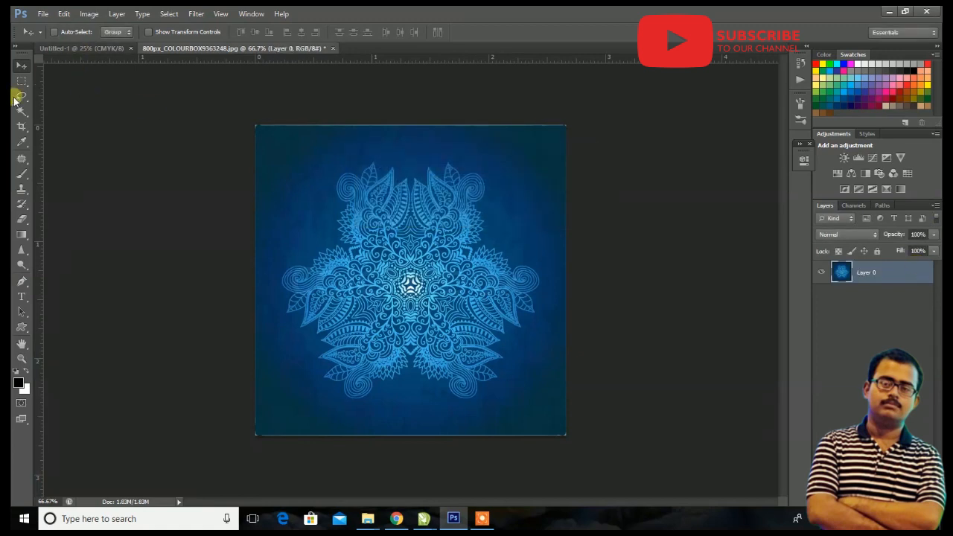
left_click(22, 128)
left_click_drag(565, 126, 559, 128)
left_click_drag(264, 430, 265, 426)
double_click(323, 330)
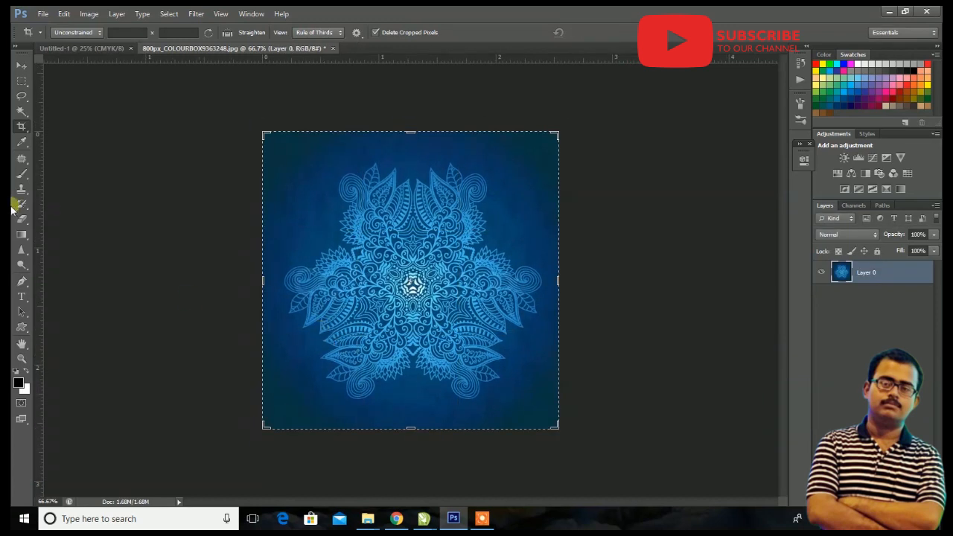
- Copy the mandala image into the Untitled-1 document and scale it up to cover the whole page
left_click(23, 65)
left_click_drag(367, 227, 298, 121)
key("ctrl+t")
left_click_drag(359, 170, 601, 498)
key("Return")
- Fine-tune the mandala layer's width and position so the ornament sits centred on the page
mouse_move(436, 289)
left_mouse_down()
mouse_move(453, 278)
mouse_move(445, 284)
left_mouse_up()
key("ctrl+t")
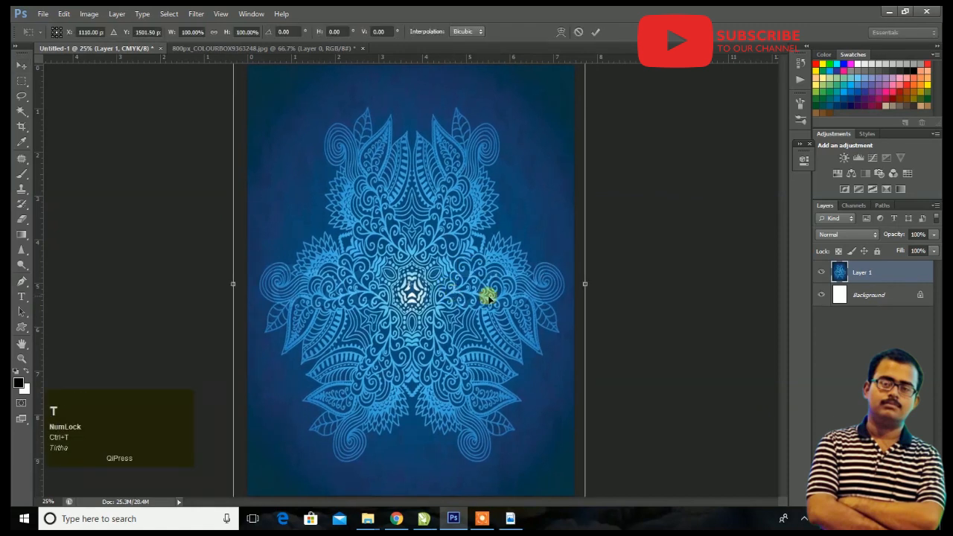
left_click_drag(587, 285, 585, 283)
key("Return")
left_click_drag(499, 287, 494, 285)
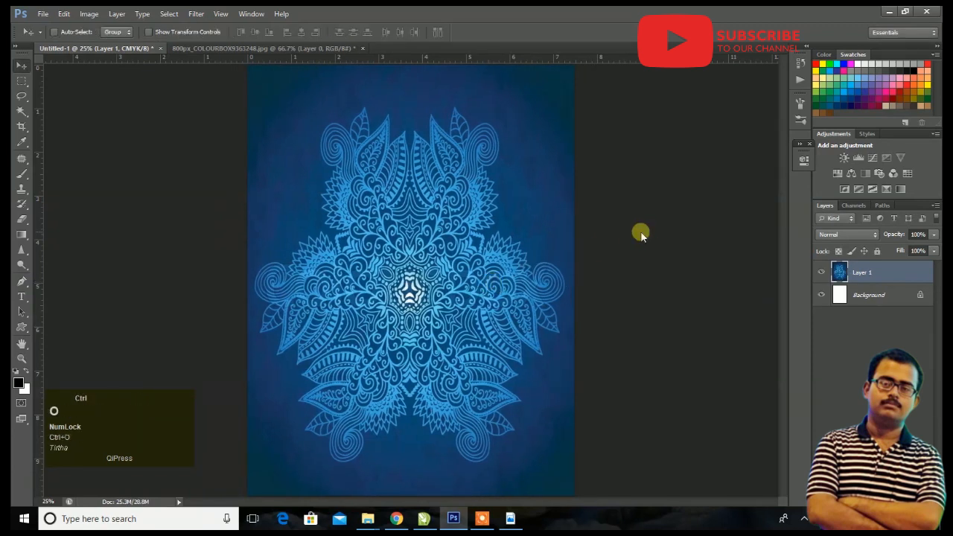
- Open the portrait of the blue-skinned woman in a red sari from My Works and convert its background into a regular layer
key("ctrl+o")
left_click(554, 78)
scroll(570, 187, "down", 3)
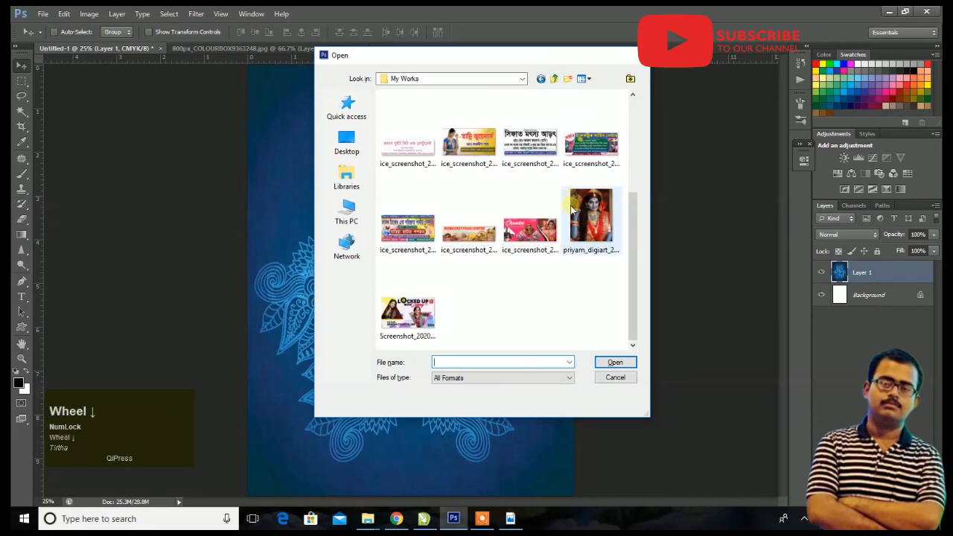
double_click(577, 205)
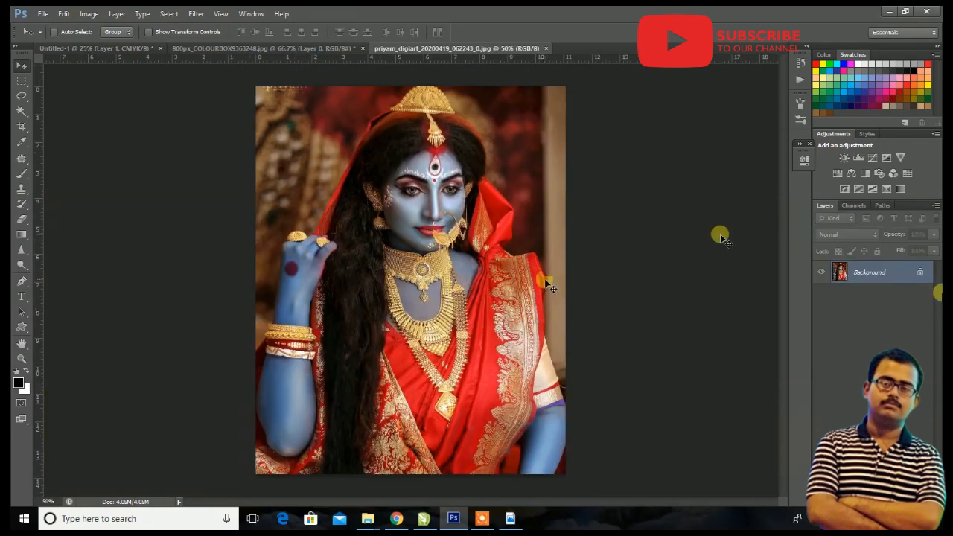
double_click(921, 272)
left_click(571, 166)
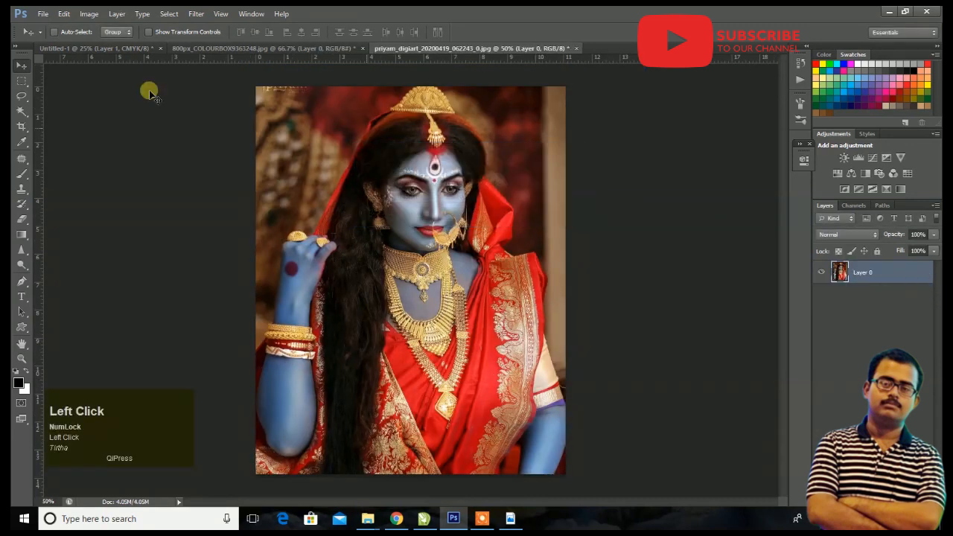
- Brighten the portrait with a Curves adjustment
left_click(89, 14)
mouse_move(105, 42)
left_click(244, 65)
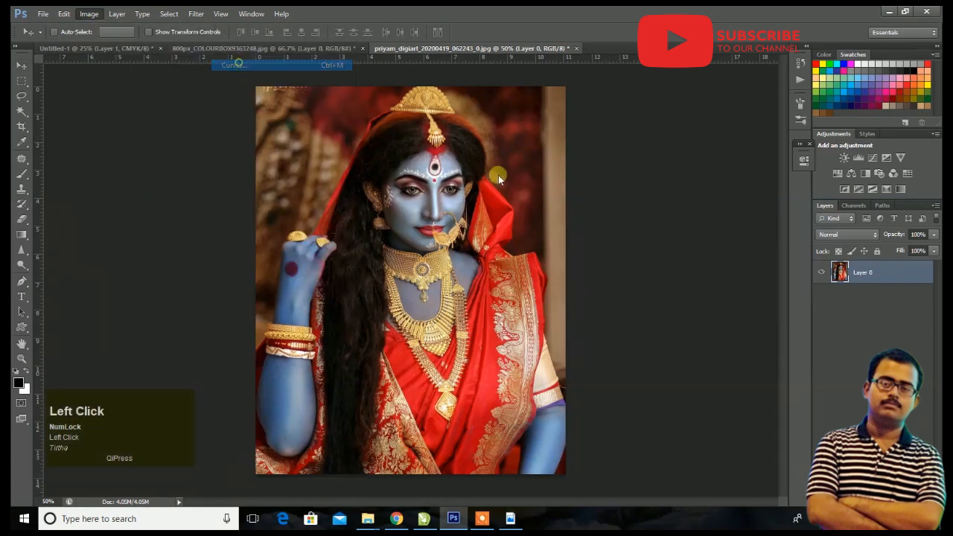
left_click_drag(840, 274, 816, 277)
left_click(930, 184)
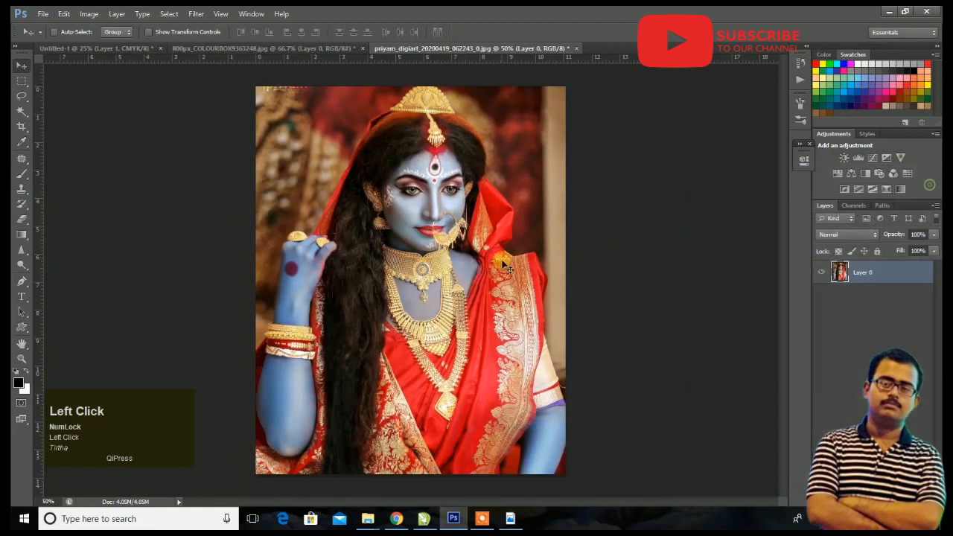
- Copy the portrait into the Untitled-1 document, enlarge it and centre it over the mandala
left_click_drag(397, 209, 423, 276)
key("ctrl+t")
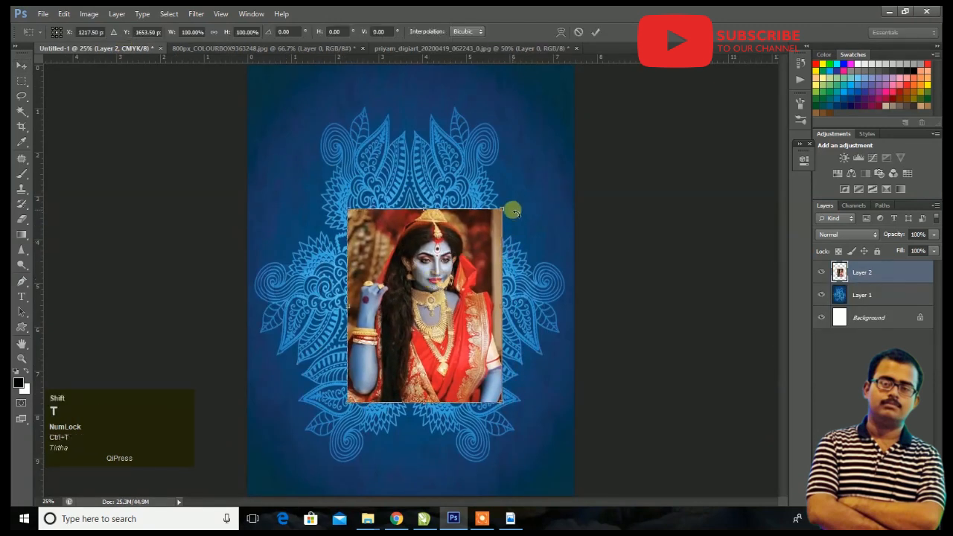
left_click_drag(505, 211, 577, 114)
key("Return")
left_click_drag(503, 239, 445, 284)
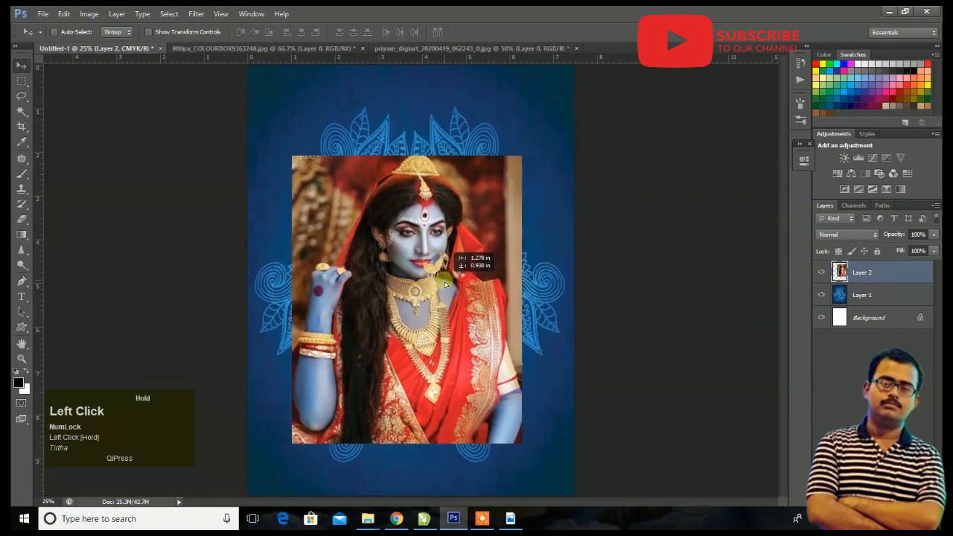
- Try to hide the portrait's background by adding a layer mask and painting black around the figure
scroll(469, 327, "up", 1)
scroll(469, 327, "down", 1)
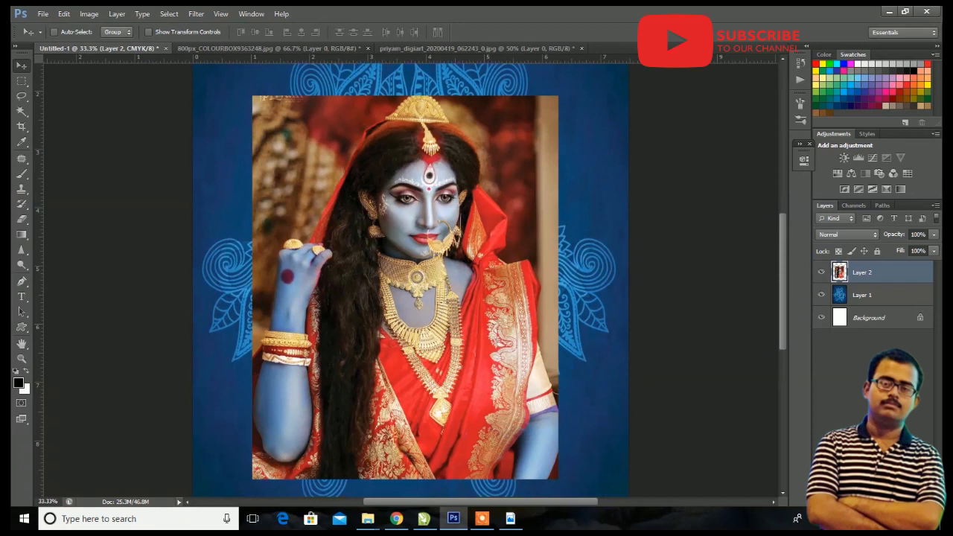
left_click(857, 501)
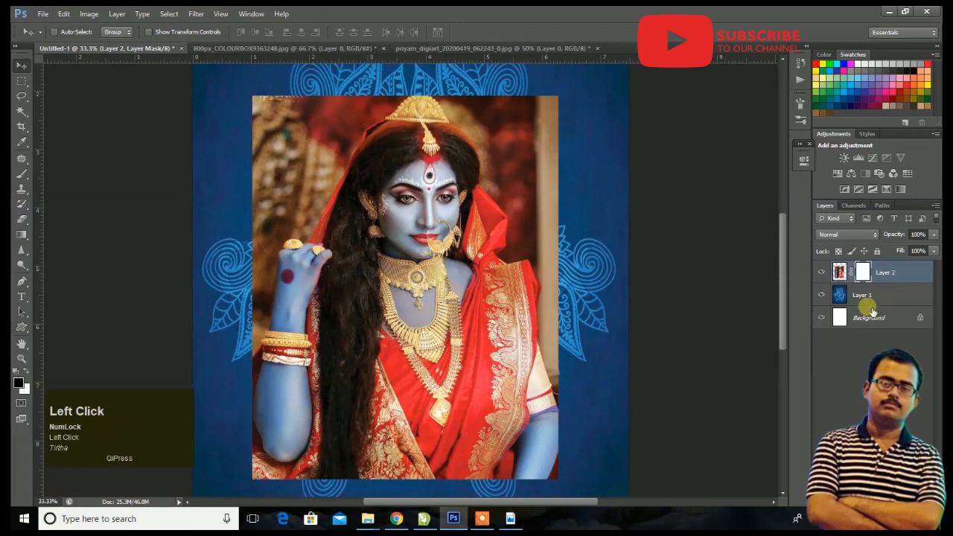
left_click(23, 176)
mouse_move(256, 127)
left_mouse_down()
mouse_move(299, 116)
mouse_move(220, 237)
mouse_move(195, 303)
left_mouse_up()
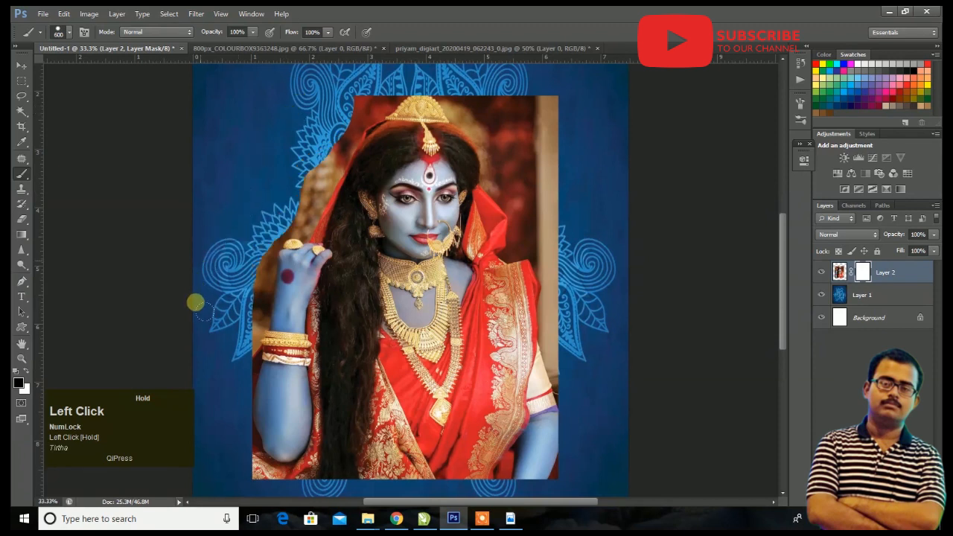
left_click_drag(291, 119, 325, 72)
mouse_move(586, 126)
left_mouse_down()
mouse_move(579, 159)
mouse_move(533, 101)
mouse_move(581, 164)
mouse_move(600, 245)
left_mouse_up()
mouse_move(607, 339)
left_mouse_down()
mouse_move(603, 316)
mouse_move(671, 295)
left_mouse_up()
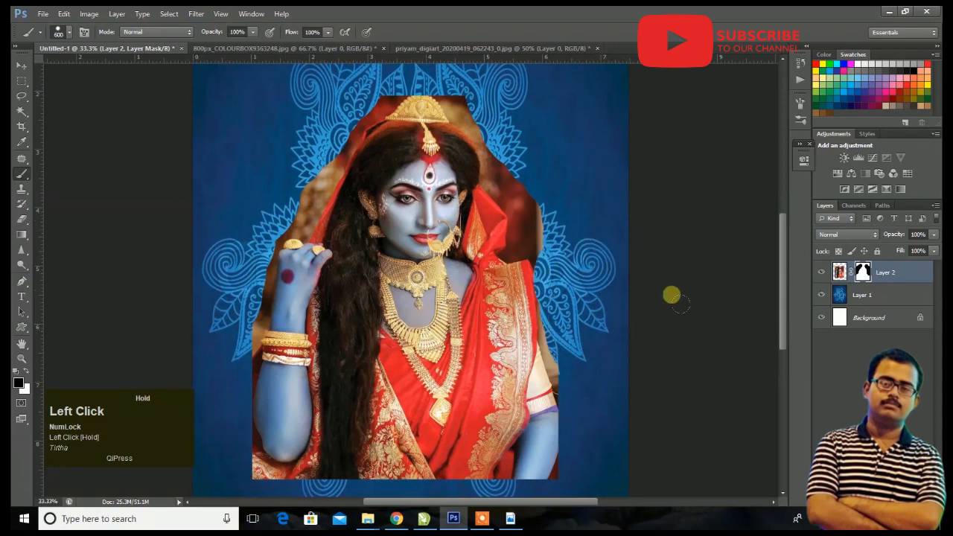
key("ctrl+alt+z")
key("ctrl+alt+z")
- Copy the black flower-cluster mask PNG into the Untitled-1 document, enlarge it and centre it over the portrait
left_click(22, 66)
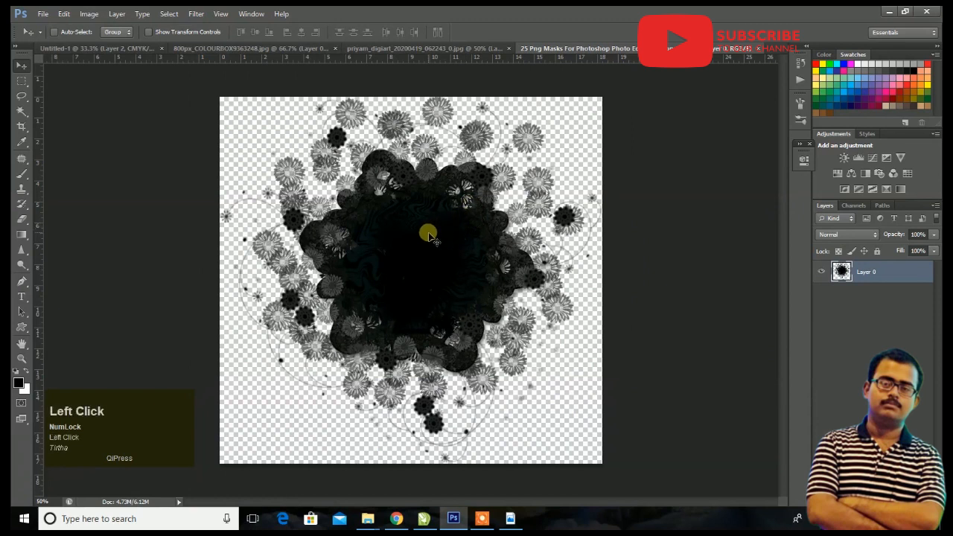
left_click_drag(425, 230, 430, 272)
key("ctrl+minus")
key("ctrl+minus")
key("ctrl+t")
left_click_drag(483, 241, 579, 124)
key("Return")
left_click_drag(464, 238, 400, 276)
- Place the flower mask layer below the portrait layer and clip the portrait to it
left_click_drag(881, 273, 879, 310)
right_click(872, 275)
left_click(842, 250)
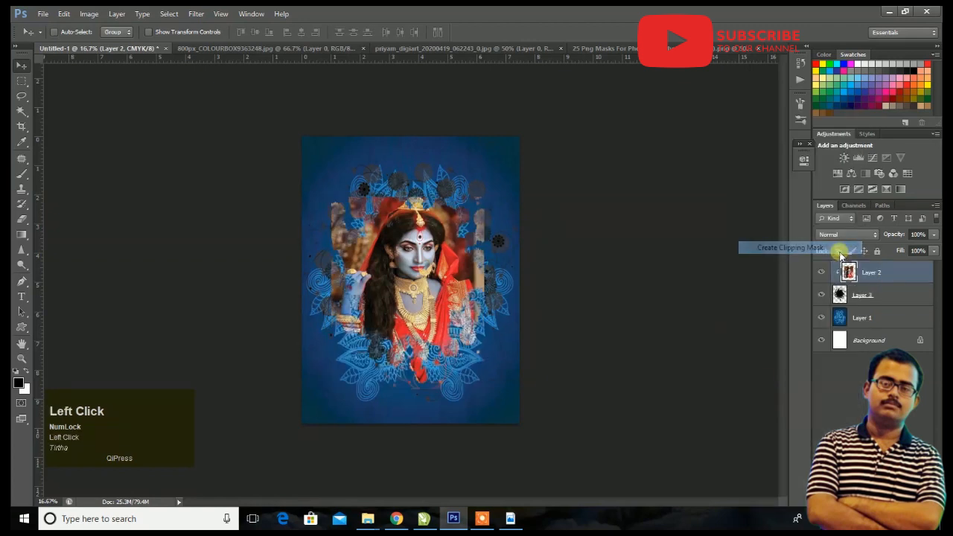
- Enlarge the clipped portrait and move it so the face sits in the middle of the flower mask
key("ctrl+equal")
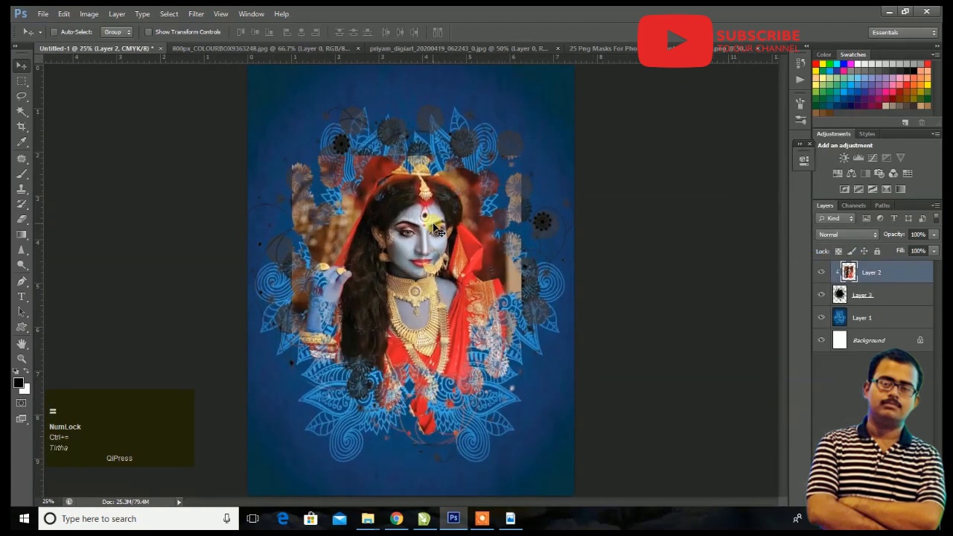
key("ctrl+t")
left_click_drag(538, 154, 559, 124)
key("Return")
left_click_drag(473, 235, 437, 322)
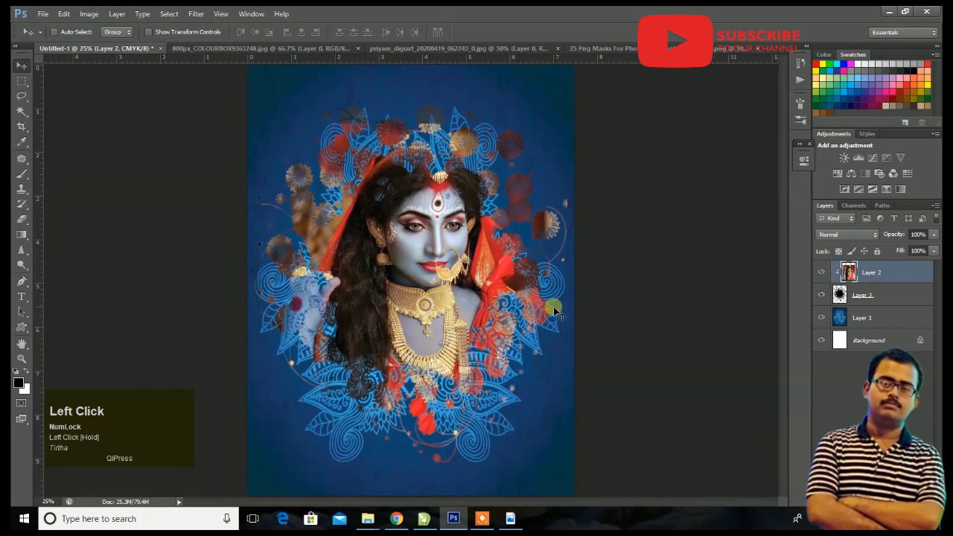
key("ctrl+t")
key("Return")
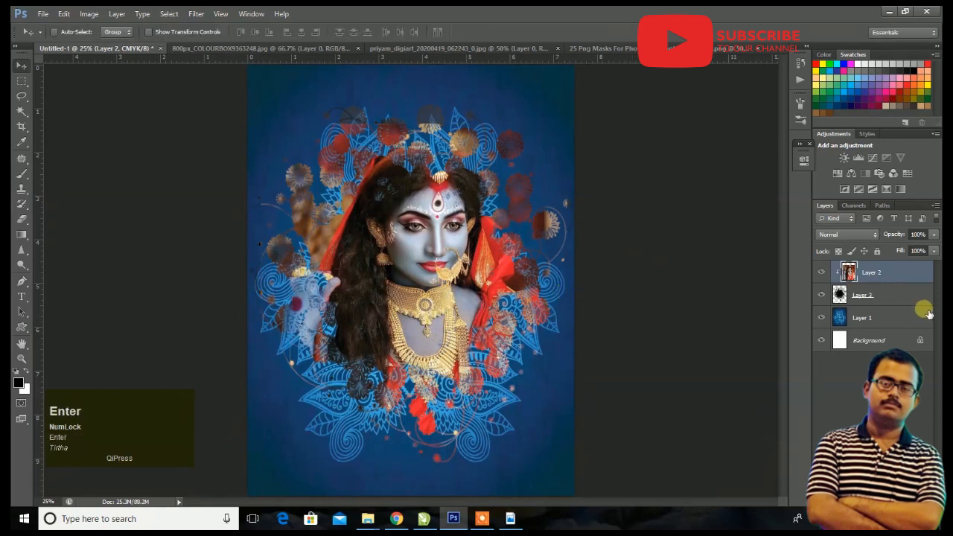
- Merge the clipped portrait layer and the flower mask layer into one layer
left_click(902, 294, "ctrl")
right_click(900, 290)
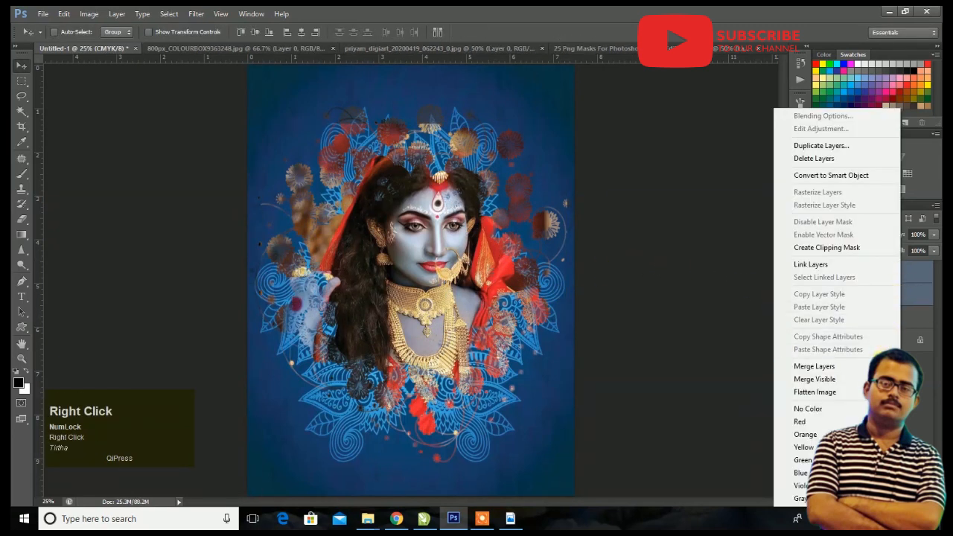
left_click(856, 365)
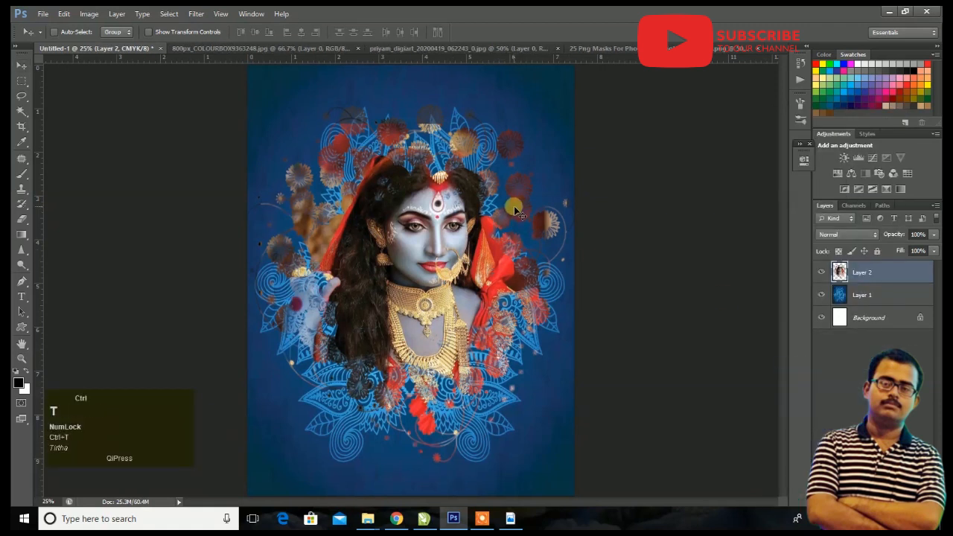
- Scale the merged portrait down and reposition it over the mandala ornament
key("ctrl+t")
left_click_drag(576, 105, 543, 148)
key("Return")
left_click_drag(425, 277, 449, 278)
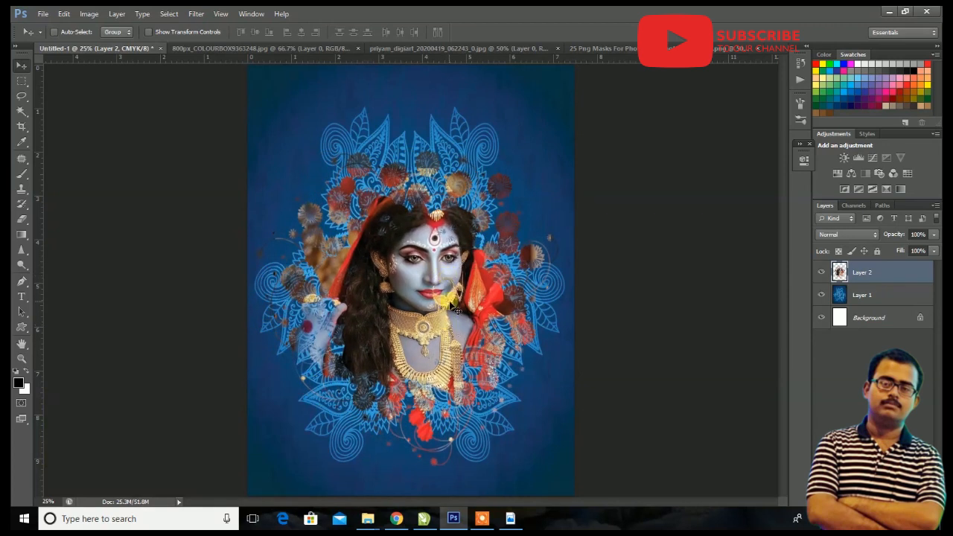
- Hide the mandala layer to adjust the merged portrait's position slightly on the page, and show the mandala layer again
scroll(452, 304, "down", 1)
scroll(566, 301, "down", 1)
left_click(821, 295)
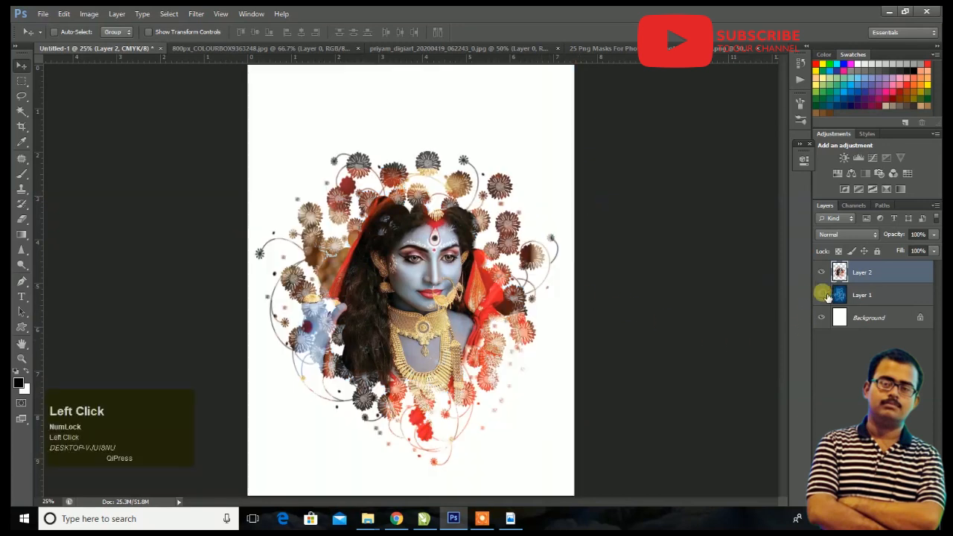
right_click(424, 257)
left_click(432, 298)
left_click_drag(430, 294, 434, 292)
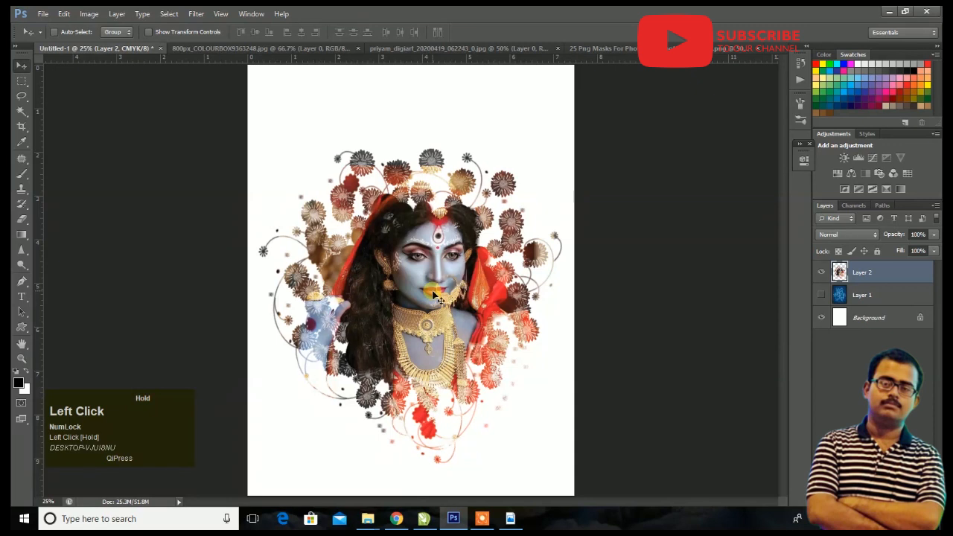
left_click(821, 295)
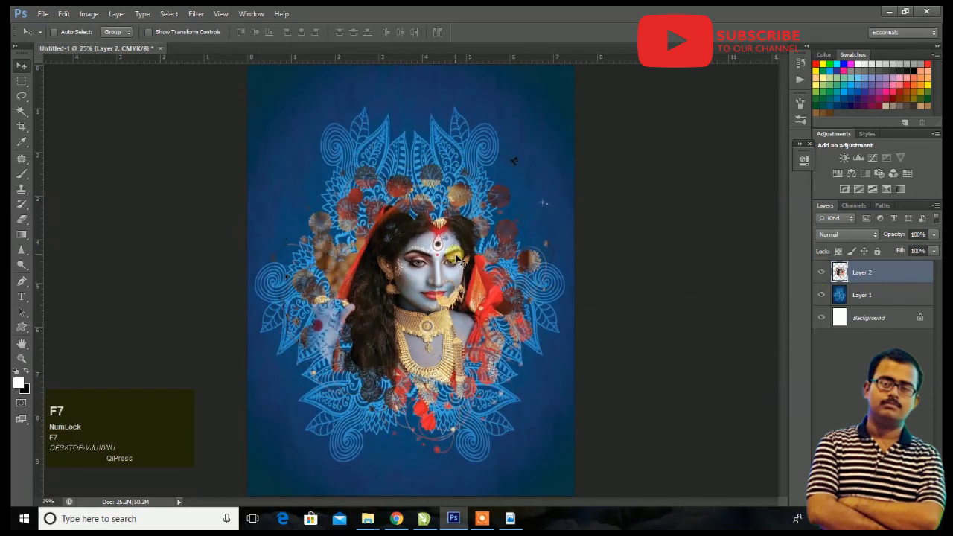
- Open the bling-effect-png-1 image from the Materilas folder inside My Works on the desktop
key("ctrl+o")
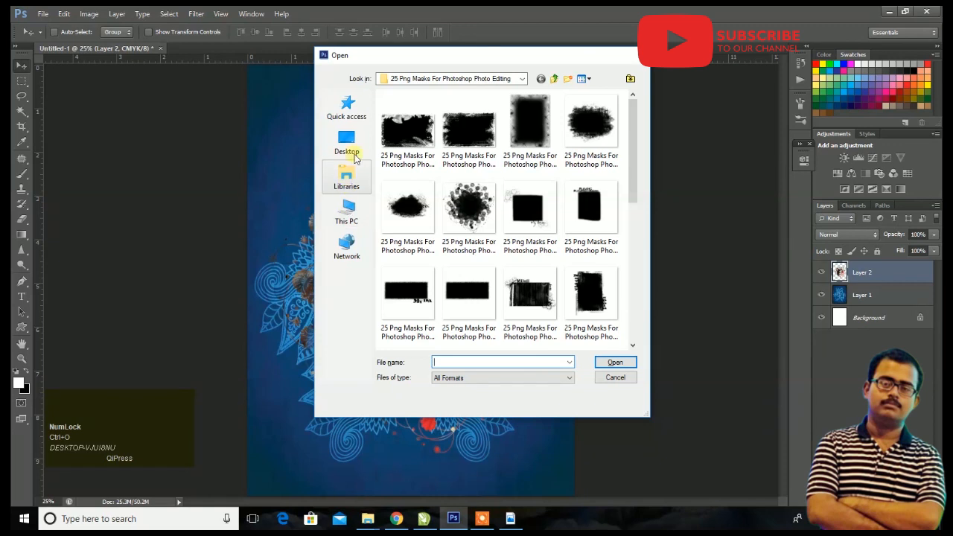
left_click(346, 141)
scroll(425, 279, "down", 5)
double_click(428, 326)
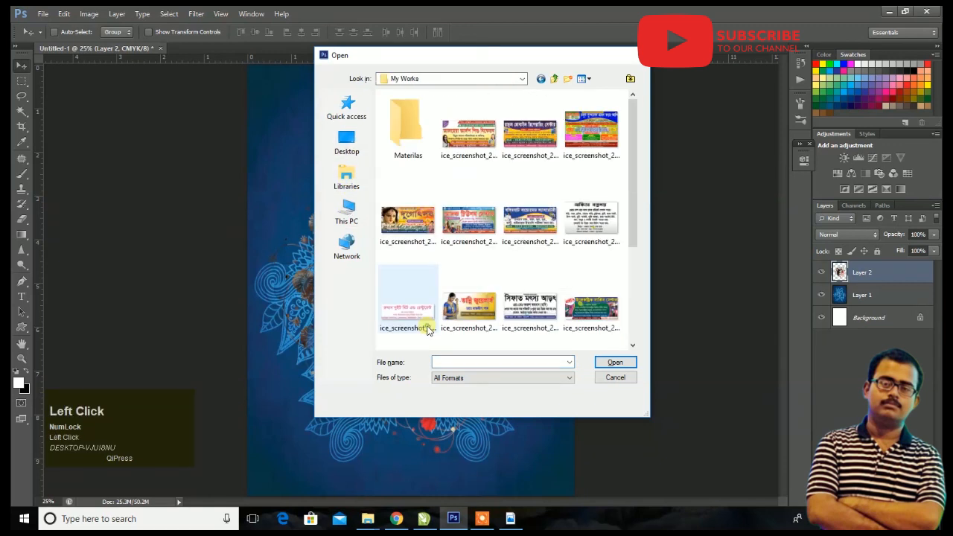
double_click(407, 126)
left_click(581, 140)
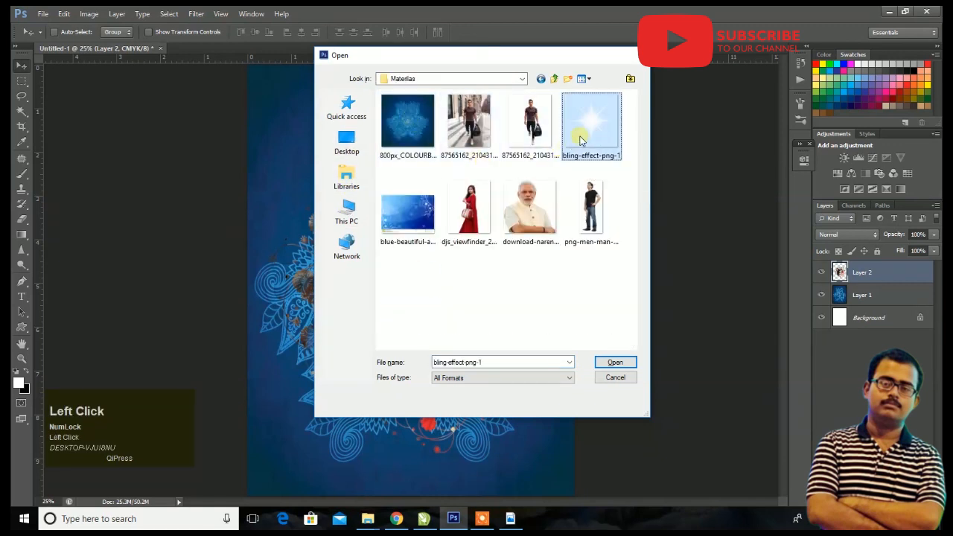
left_click(614, 363)
- Copy the bling light effect into the Untitled-1 document, enlarge it and centre it over the portrait's face
left_click_drag(433, 266, 413, 275)
key("ctrl+t")
left_click_drag(523, 171, 673, 19)
left_click_drag(536, 197, 453, 276)
key("Return")
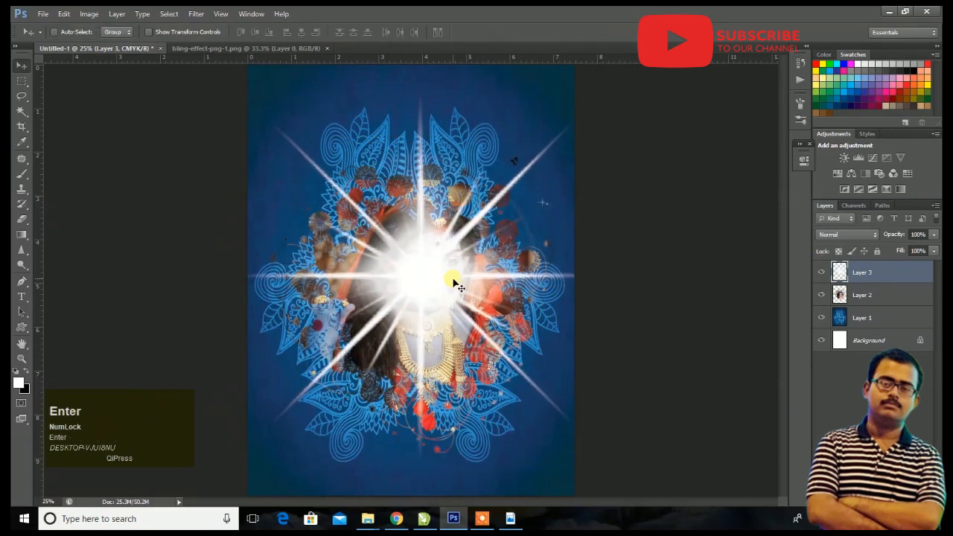
- Place the light burst layer beneath the portrait layer, duplicate it and rotate the copy clockwise to add rays between the existing ones
left_click_drag(856, 274, 885, 307)
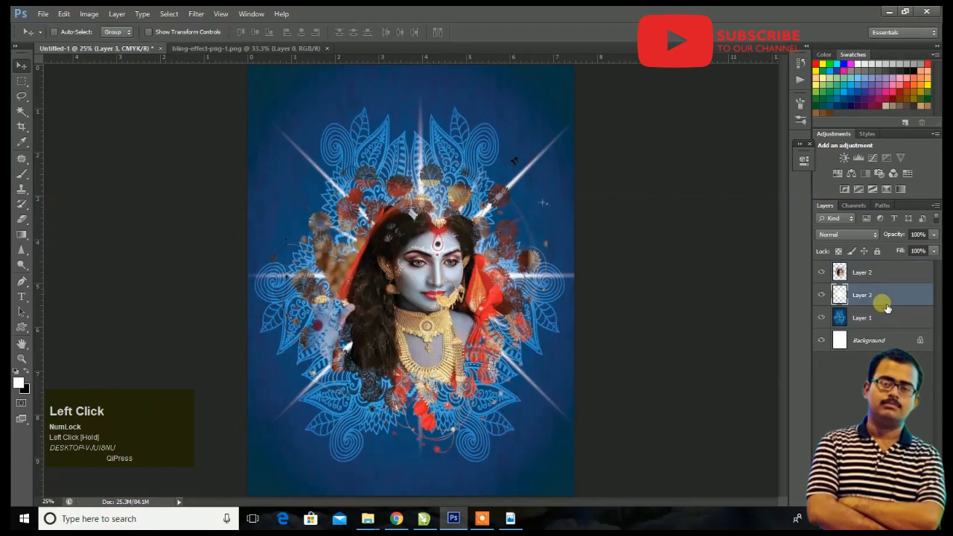
key("ctrl+j")
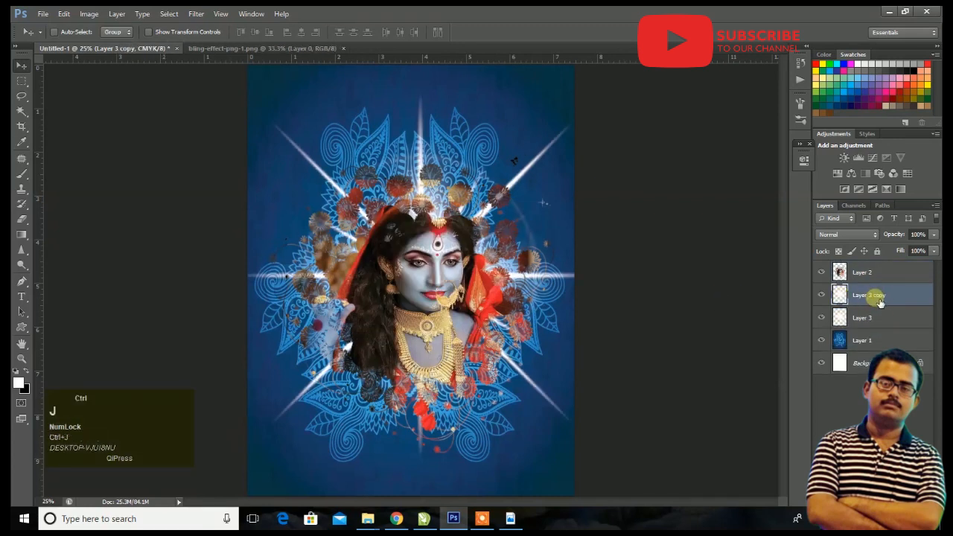
key("ctrl+t")
left_click_drag(631, 78, 693, 147)
key("Return")
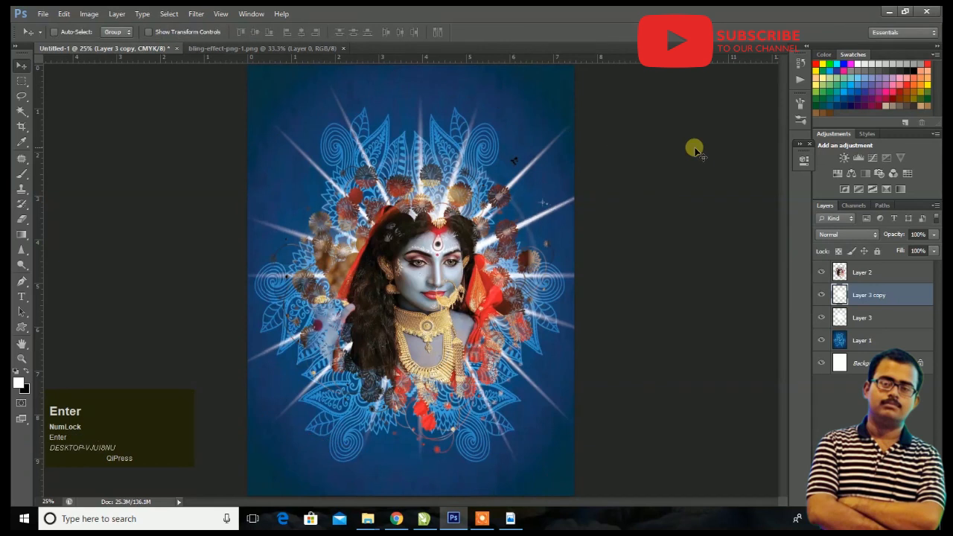
- Duplicate the rotated light burst layer and rotate the new copy about 13° counter-clockwise
key("ctrl+j")
key("ctrl+t")
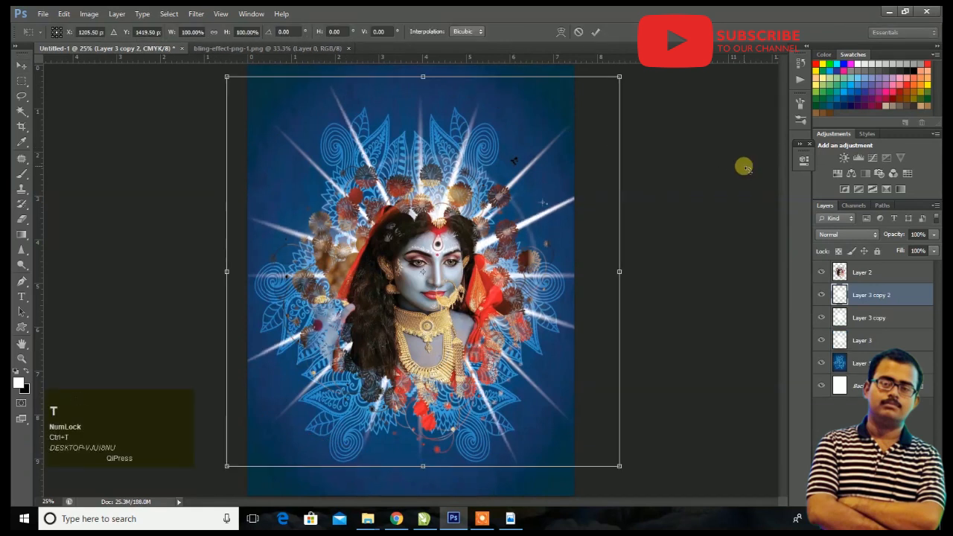
left_click_drag(195, 75, 172, 115)
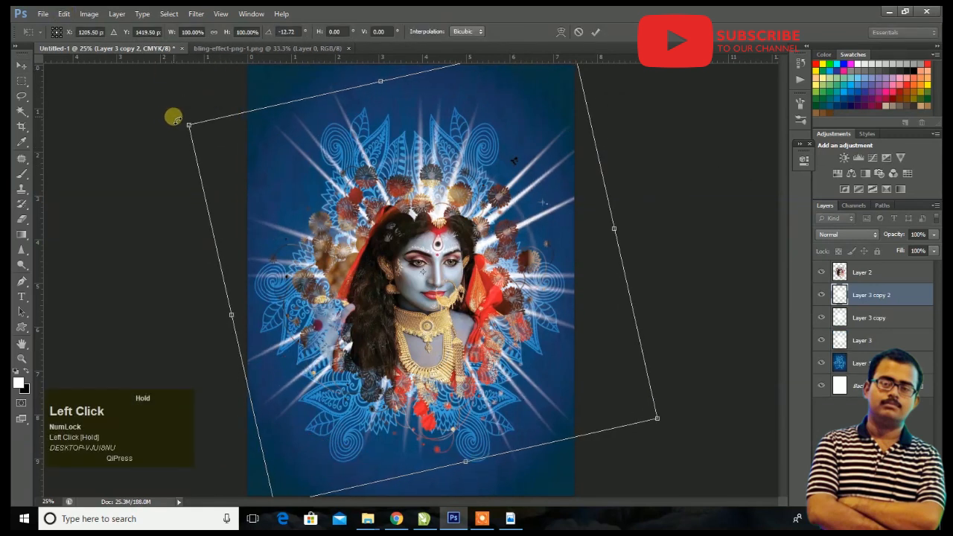
key("Return")
- Add a third copy of the light burst and rotate it clockwise to fill the ray pattern
key("ctrl+j")
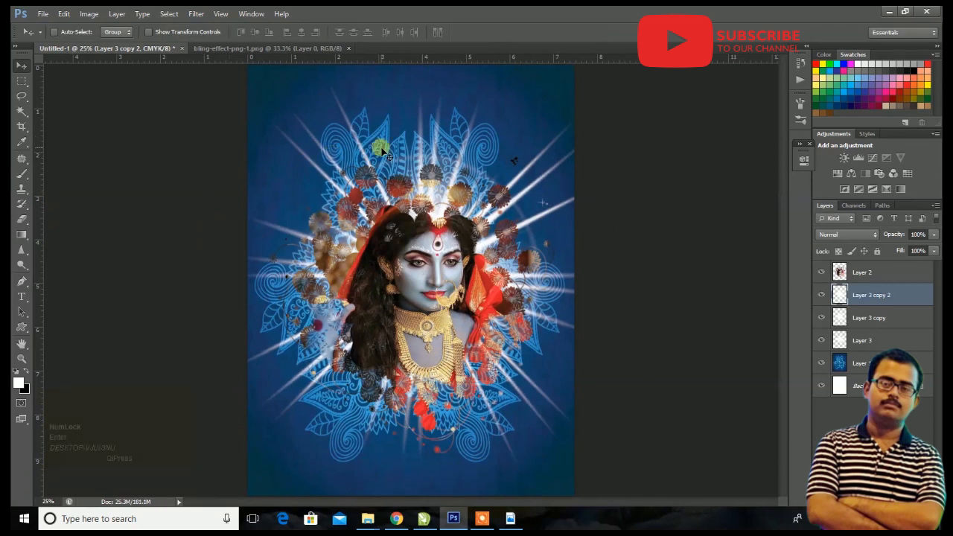
key("ctrl+t")
left_click_drag(627, 78, 665, 148)
key("Return")
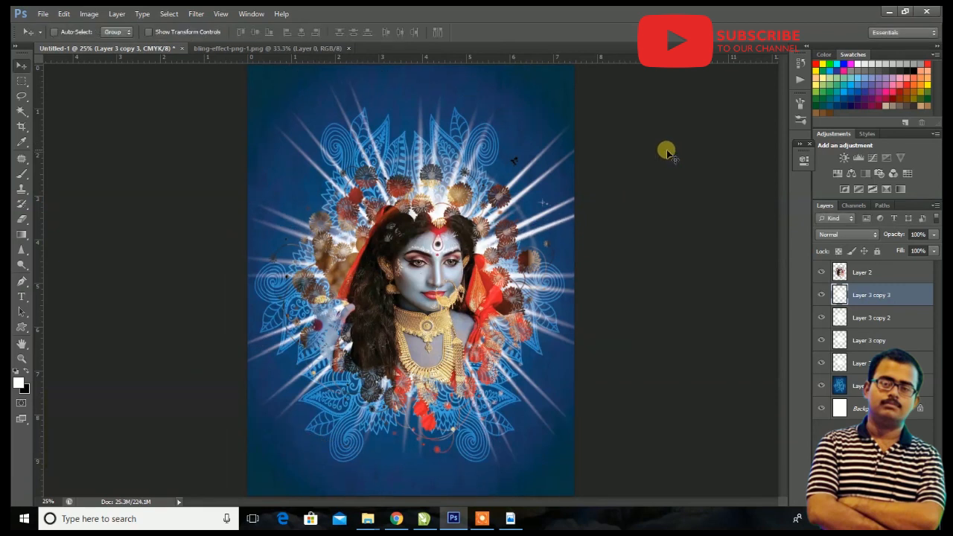
- Merge the original light burst layer and its three copies into one layer
left_click(871, 318, "shift")
left_click(867, 363, "shift")
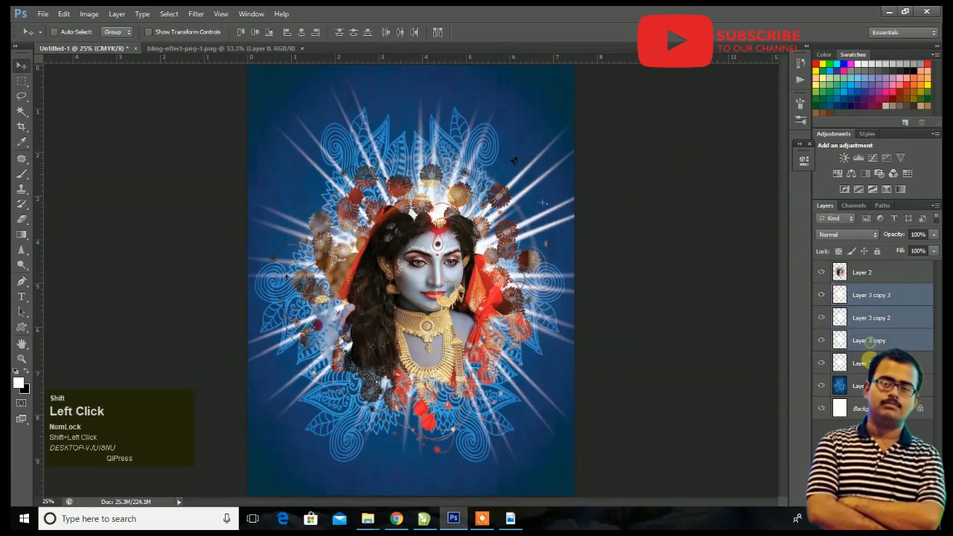
right_click(885, 320)
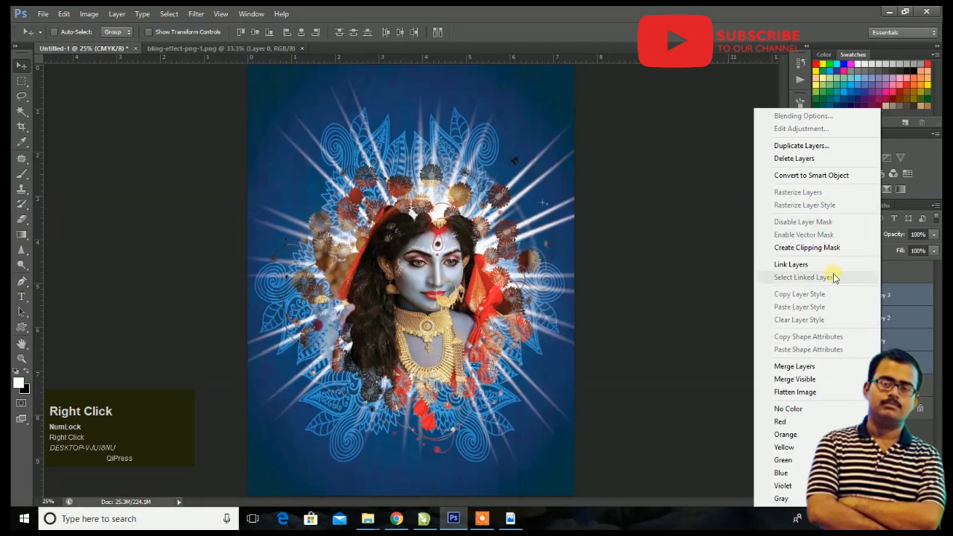
left_click(794, 366)
- Try the blend modes from Soft Light to Subtract on the merged light burst and return it to Normal
left_click(870, 234)
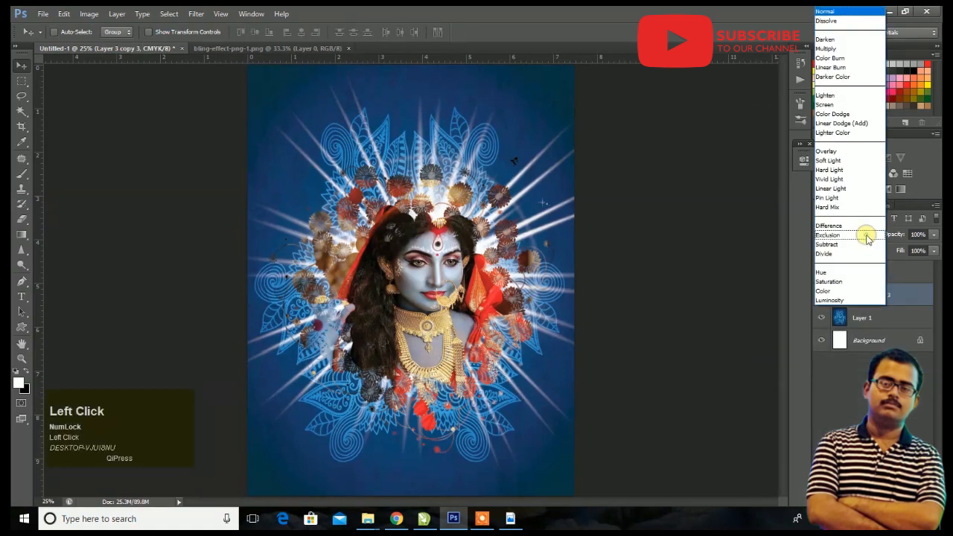
left_click(855, 163)
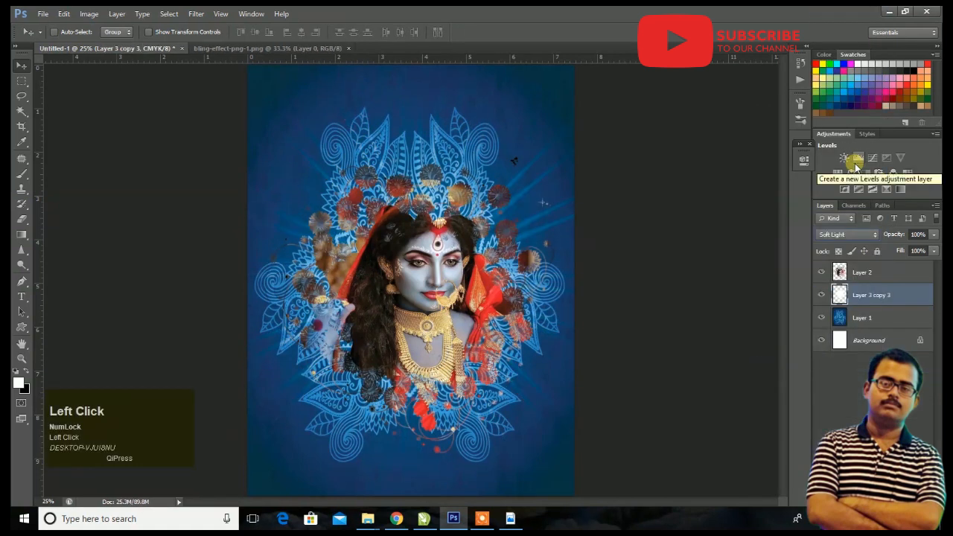
key("Down")
key("Down")
key("Down")
key("Down")
key("Down")
key("Down")
key("Down")
key("Down")
key("Down")
key("Down")
key("Down")
key("Down")
key("Down")
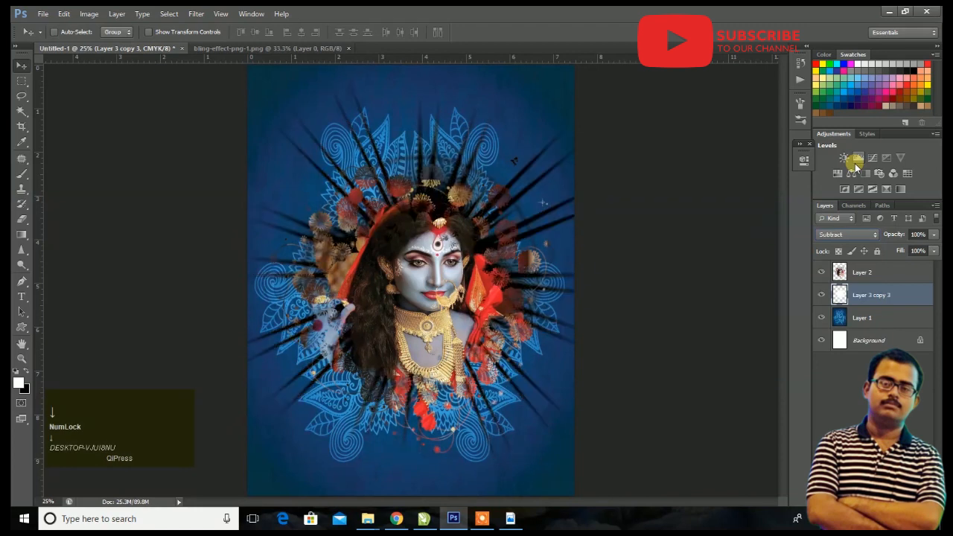
left_click(865, 235)
left_click(834, 11)
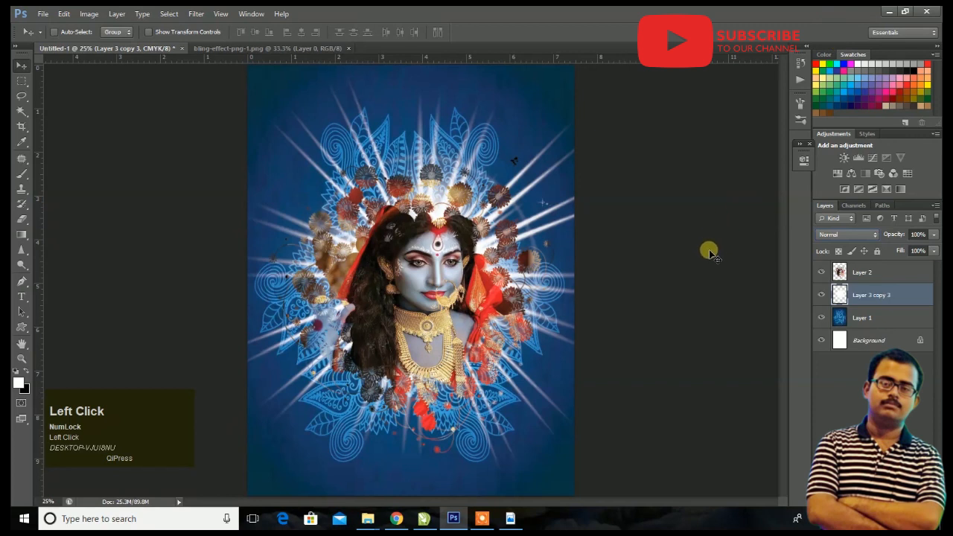
- Lower the merged light burst layer's opacity to 79%
left_click(934, 234)
left_click_drag(932, 247, 922, 248)
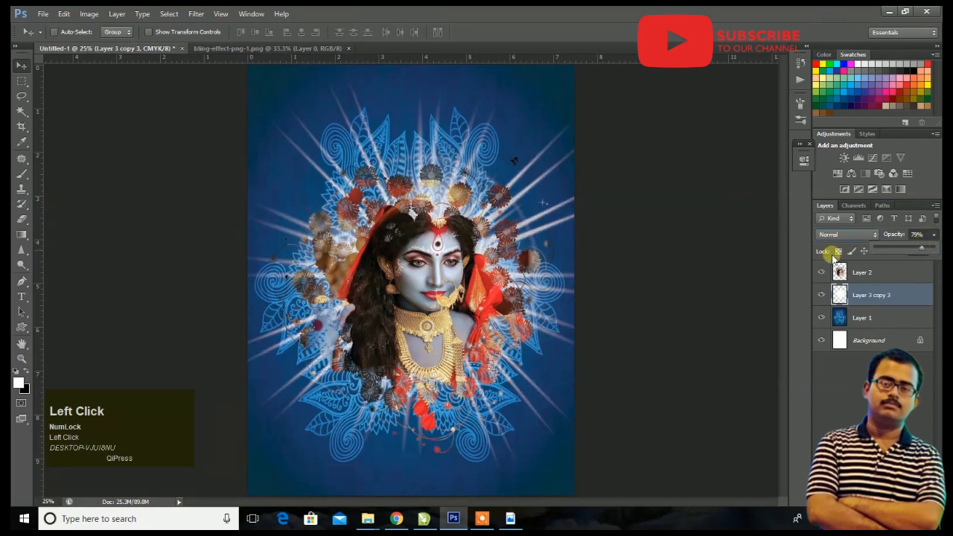
left_click(756, 235)
- Duplicate the merged light burst layer and rotate the copy about 10° counter-clockwise to double the rays
key("ctrl+j")
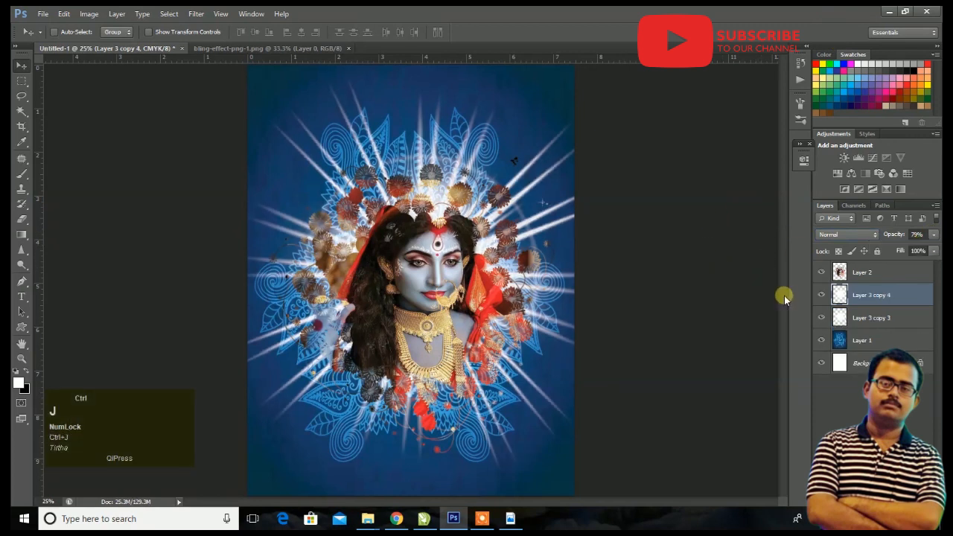
key("ctrl+t")
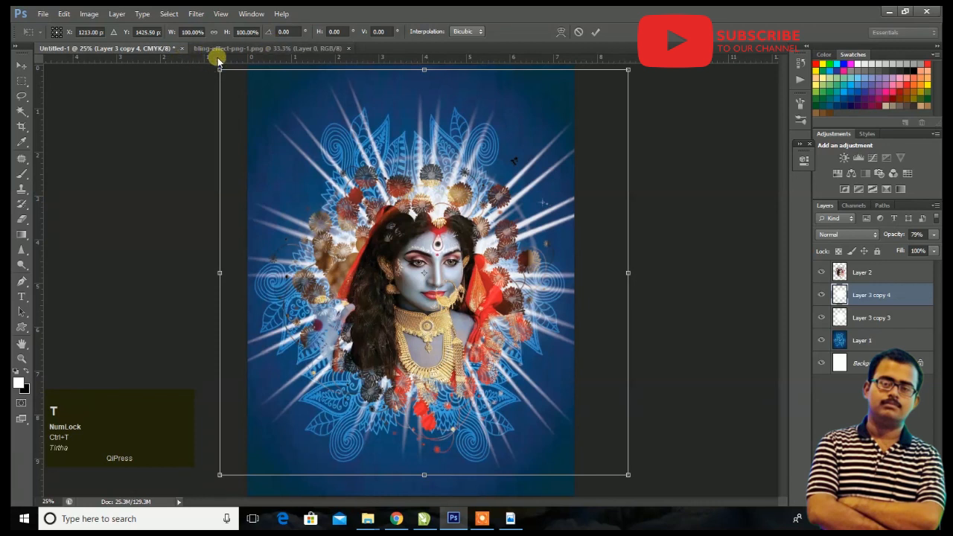
left_click_drag(211, 69, 181, 96)
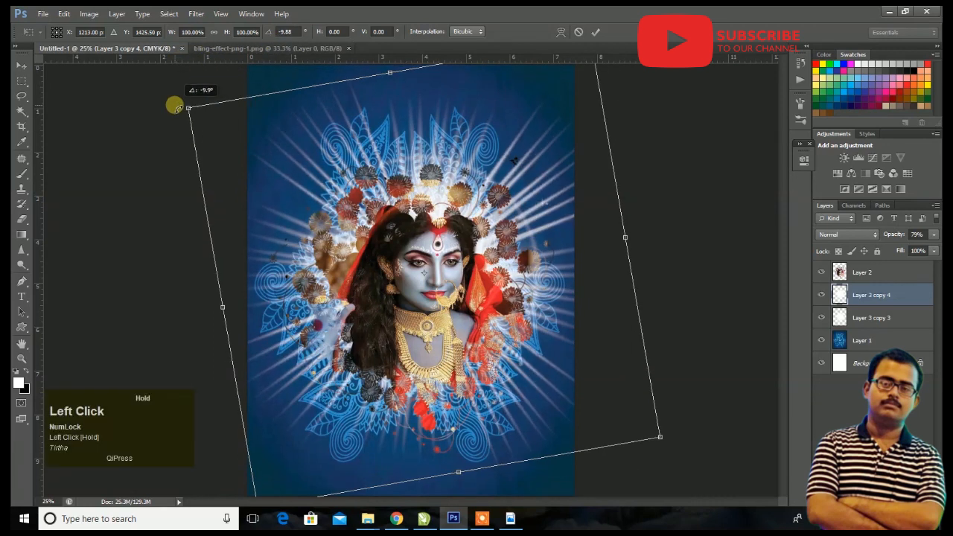
key("Return")
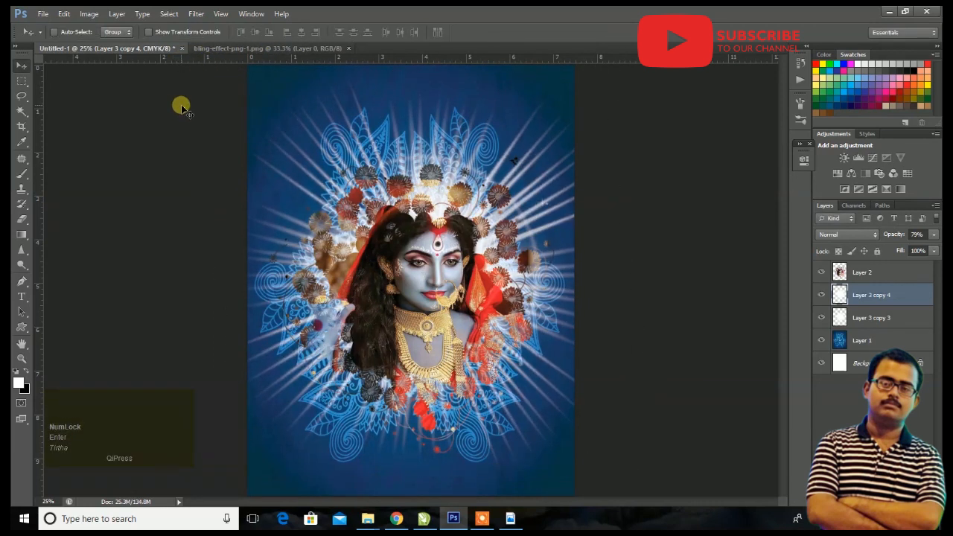
- Hide the mandala layer and open the image blue-beautiful-abstract-background-soft-white-ornaments-66034665.jpg
left_click(821, 340)
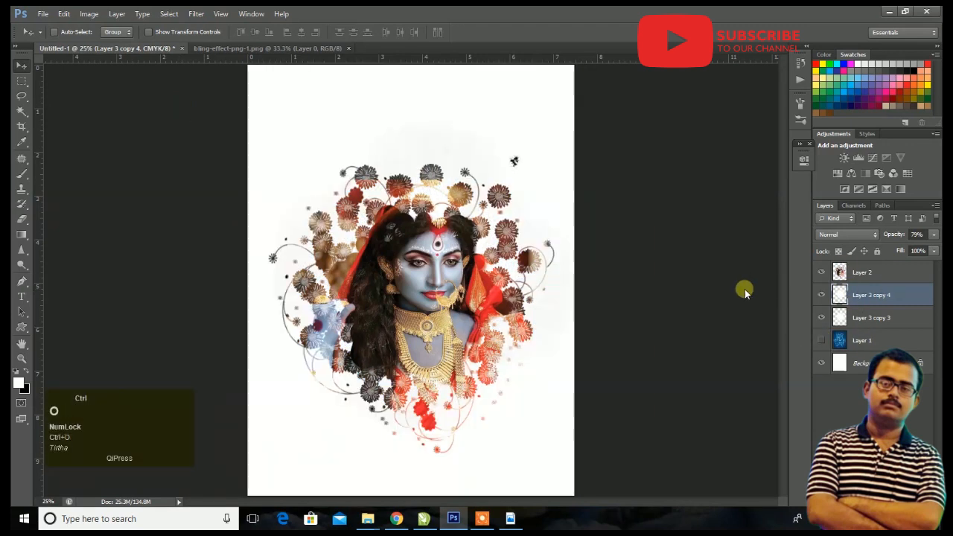
key("ctrl+o")
double_click(423, 205)
- Crop the Dreamstime caption strip off the lower edge of the blue floral background image
left_click(22, 127)
left_click_drag(414, 462, 409, 442)
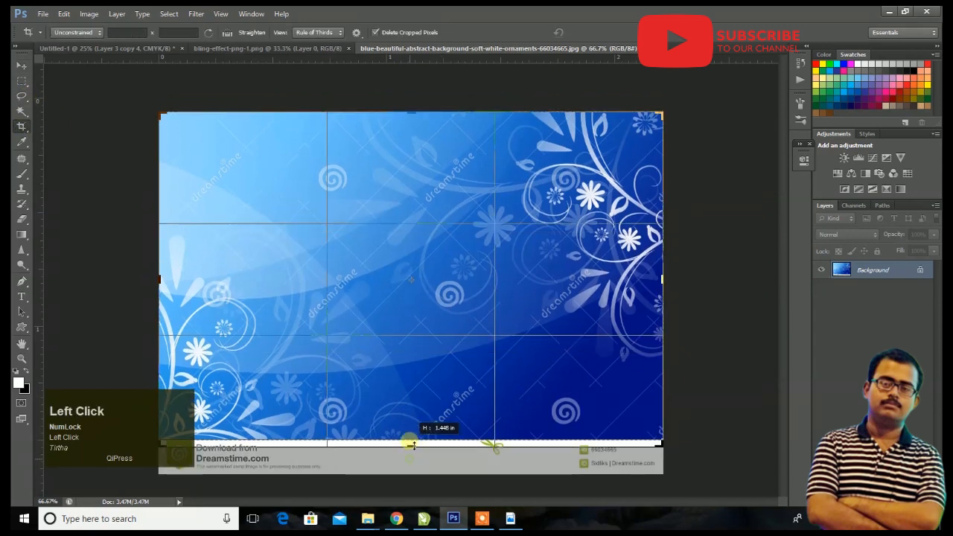
key("Return")
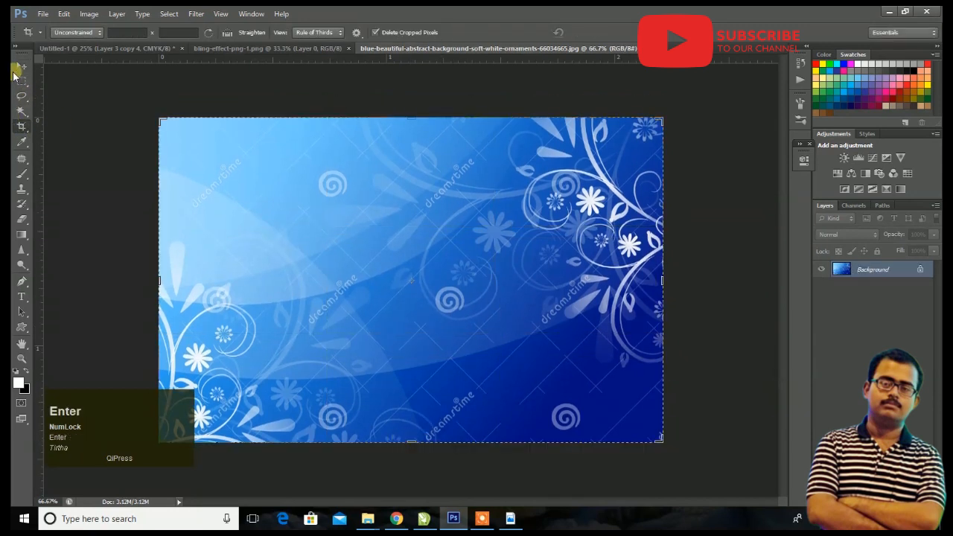
- Copy the blue floral background into the Untitled-1 document and rotate it a quarter turn to upright orientation
left_click(16, 67)
left_click_drag(290, 209, 335, 141)
left_click_drag(494, 89, 458, 301)
key("Return")
- Enlarge the upright floral background to cover the whole page and shift it slightly on the page
key("ctrl+t")
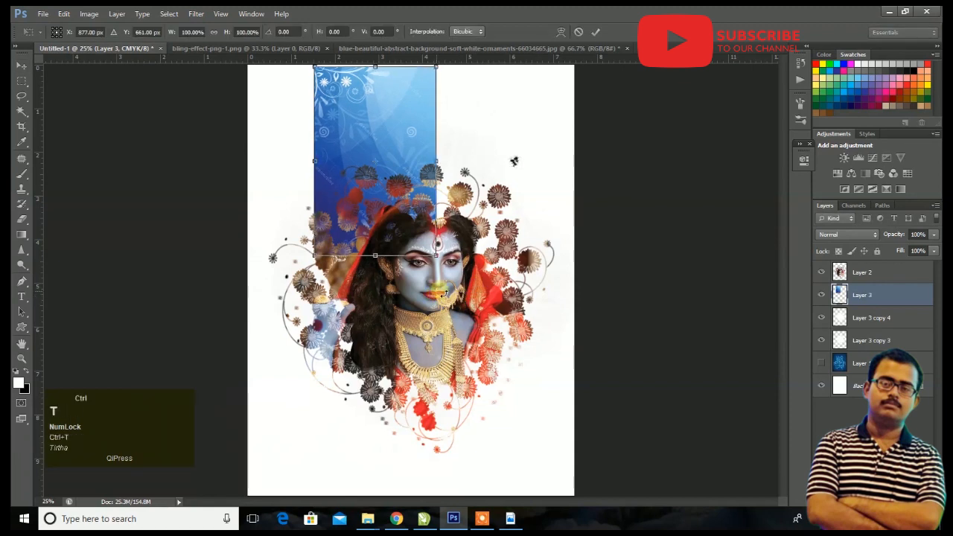
left_click_drag(436, 255, 595, 496)
left_click_drag(317, 68, 221, 10)
key("Return")
left_click(525, 134)
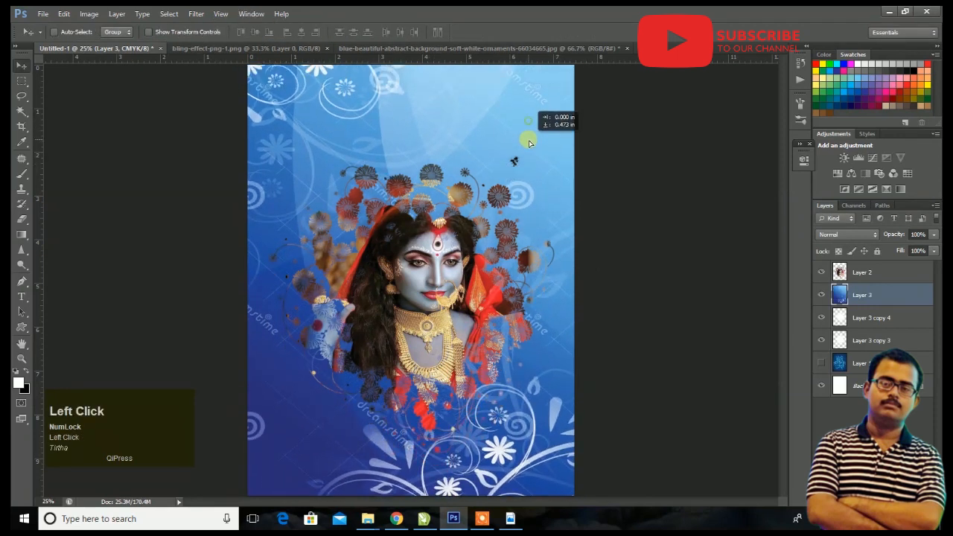
- Place the floral background layer beneath both light burst layers and stretch its lower edge further down past the page
left_click_drag(890, 297, 890, 344)
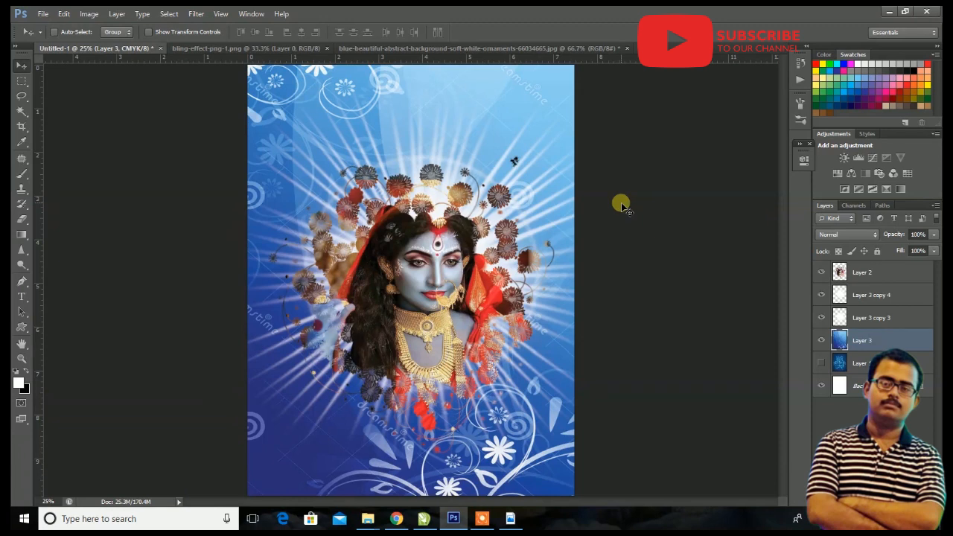
key("ctrl+minus")
key("ctrl+t")
left_click_drag(408, 445, 415, 457)
key("Return")
key("ctrl+equal")
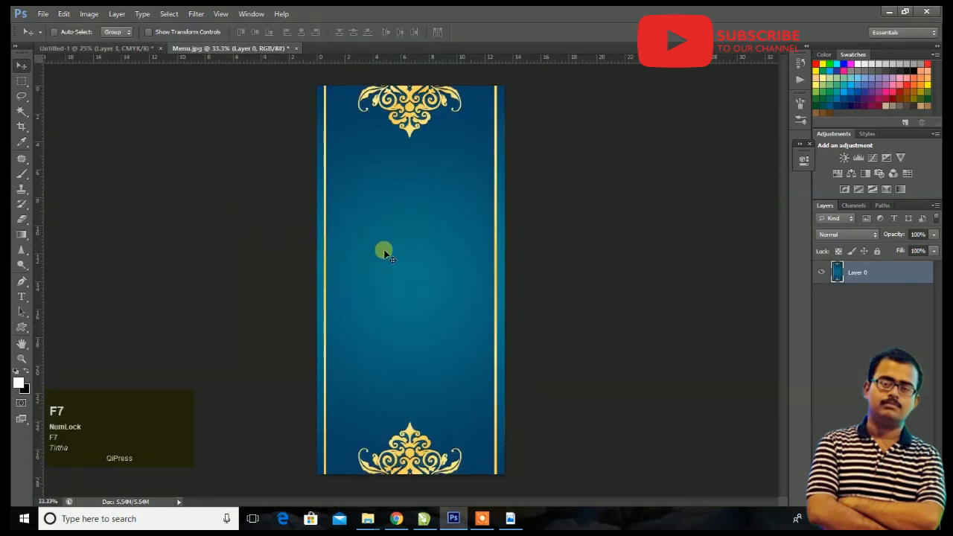
- Copy the Menu.jpg background into the Untitled-1 document, enlarge it to cover the page and centre its gold ornaments horizontally
left_click_drag(410, 256, 376, 158)
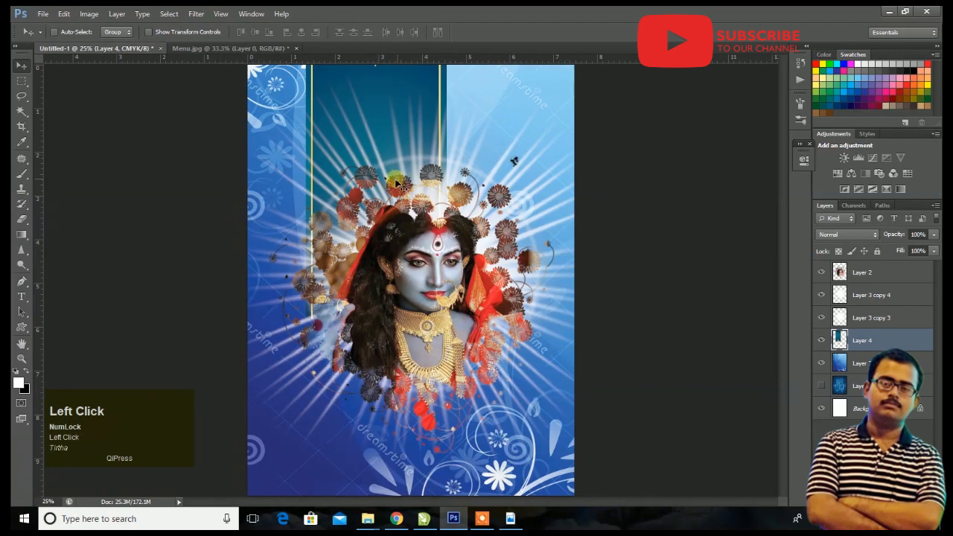
key("ctrl+t")
left_click_drag(376, 332, 621, 525)
key("Return")
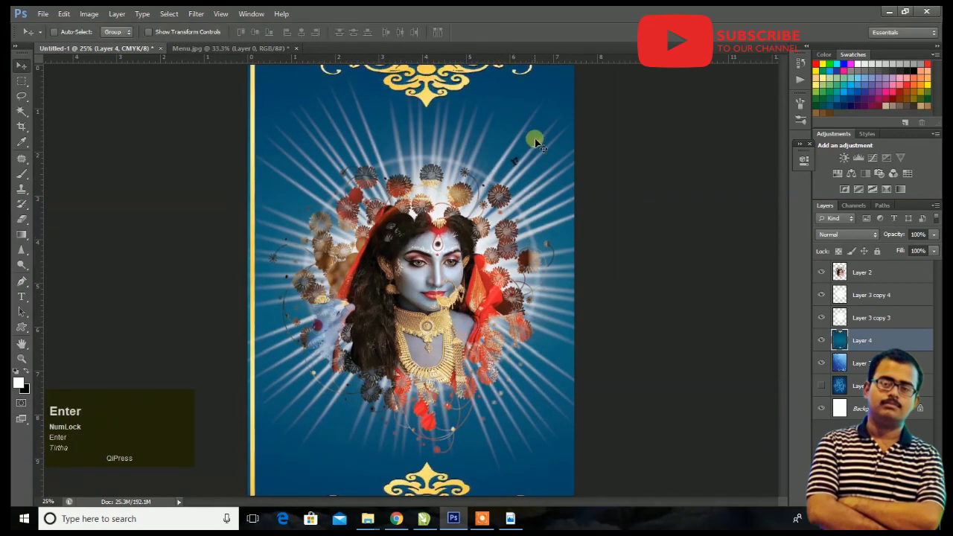
left_click_drag(548, 100, 534, 107)
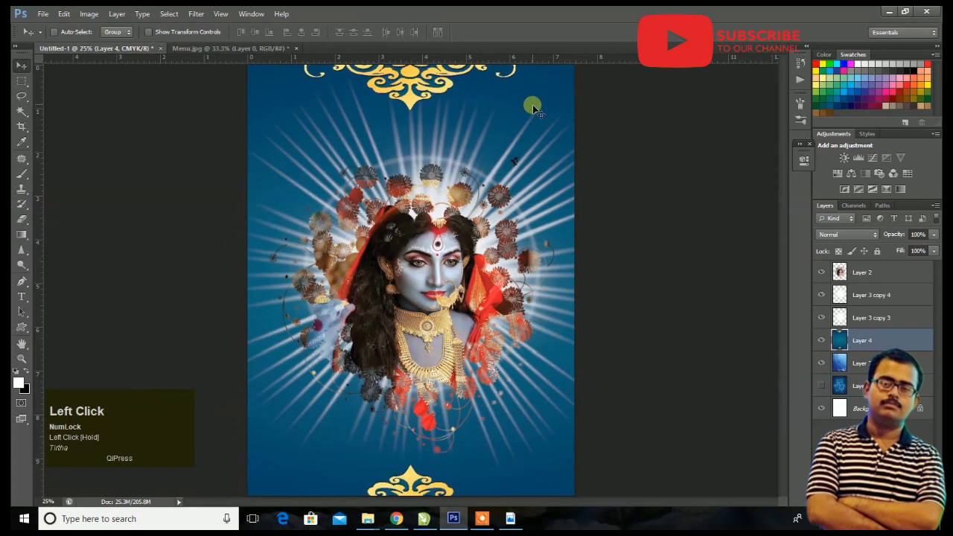
- Stretch the teal menu background vertically at both ends to push its upper and lower gold ornaments off the page
key("ctrl+minus")
key("ctrl+t")
mouse_move(419, 128)
left_mouse_down()
mouse_move(411, 117)
mouse_move(421, 140)
left_mouse_up()
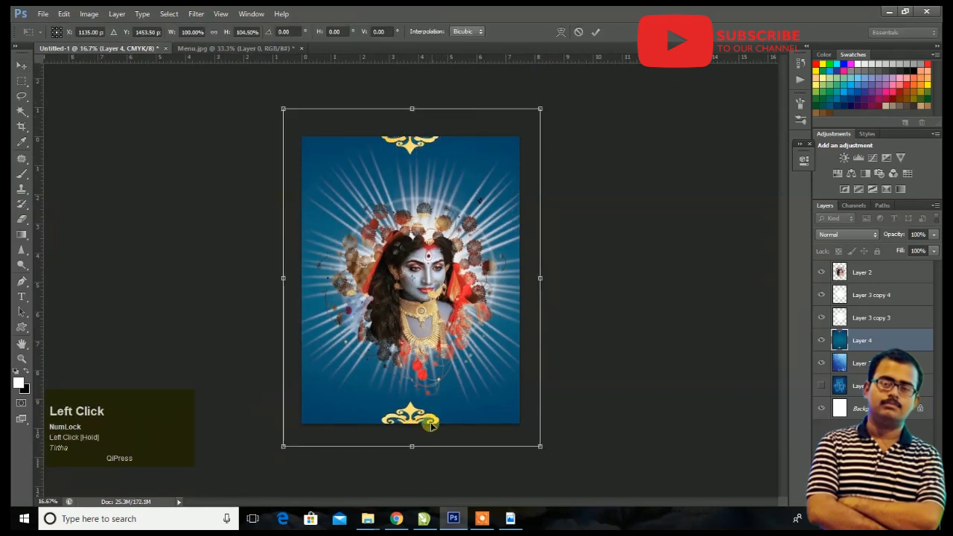
left_click_drag(411, 446, 412, 484)
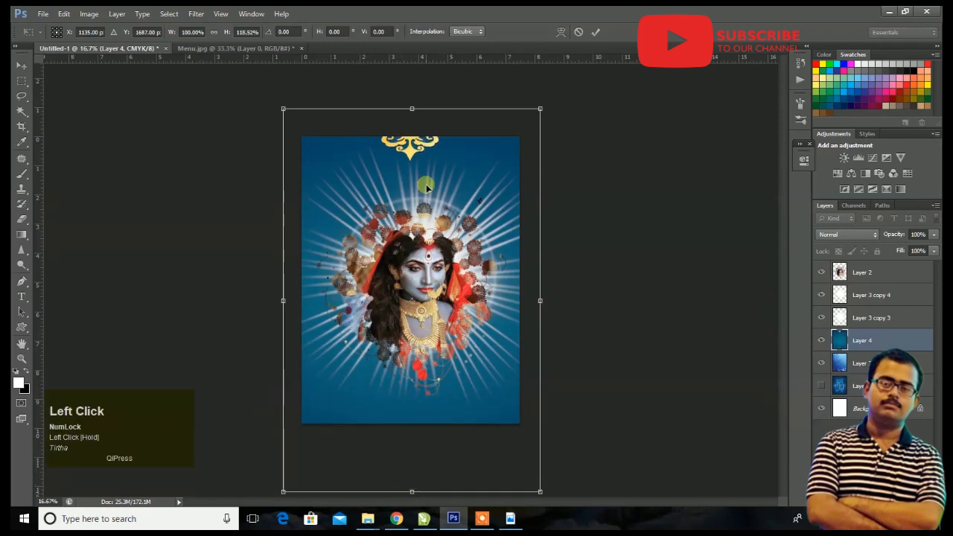
mouse_move(400, 98)
left_mouse_down()
mouse_move(411, 99)
mouse_move(410, 81)
left_mouse_up()
key("Return")
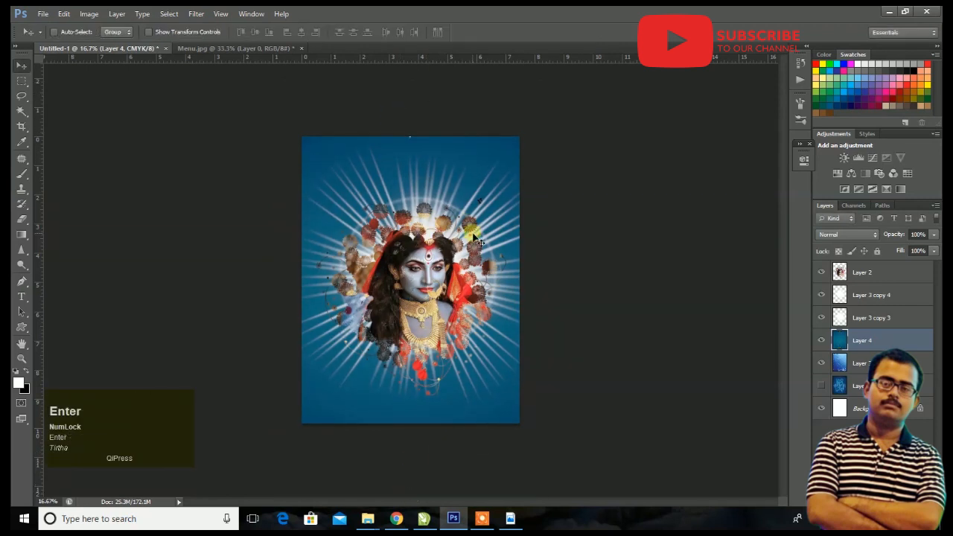
key("ctrl+plus")
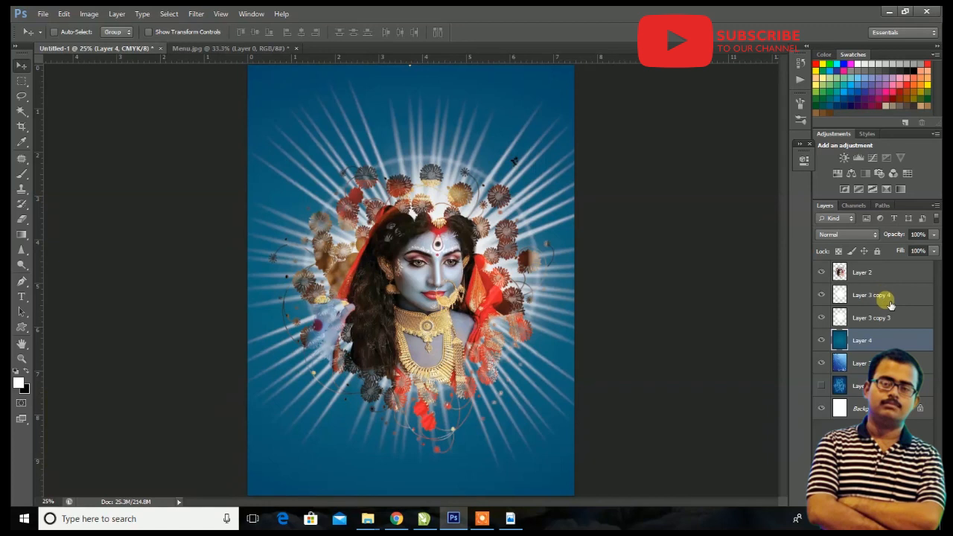
- Select the portrait layer with both light burst layers and move them together slightly down the page
left_click(882, 273)
left_click(878, 296, "shift")
left_click(884, 319, "shift")
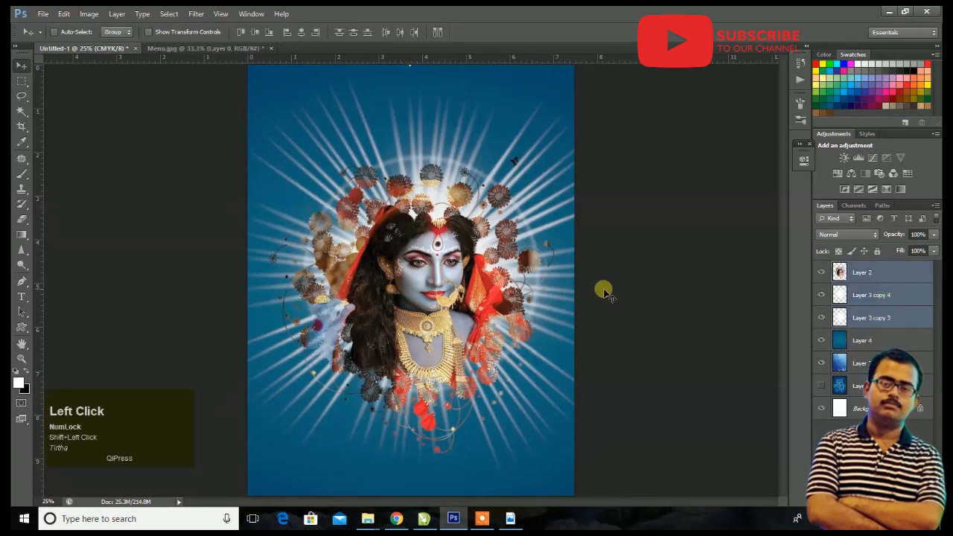
mouse_move(427, 289)
left_mouse_down()
mouse_move(431, 281)
mouse_move(426, 293)
left_mouse_up()
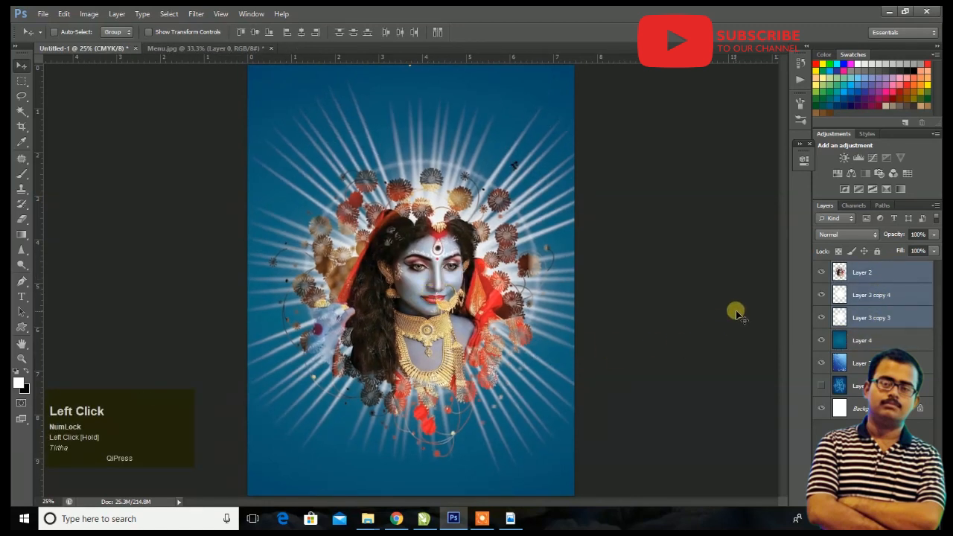
scroll(734, 333, "down", 1)
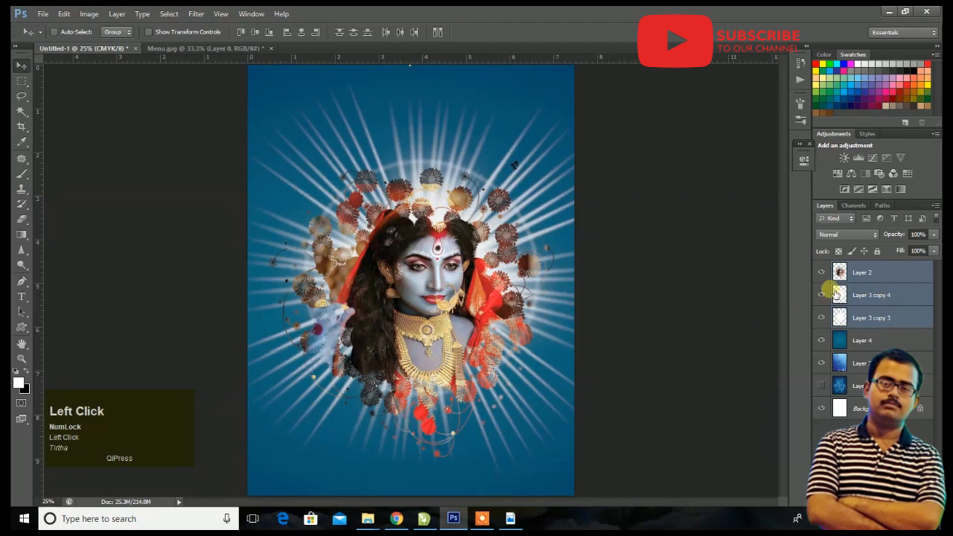
- Hide the Layer 3 copy 4 light burst, keeping the Layer 3 copy 3 burst visible
left_click(872, 450)
left_click(877, 294)
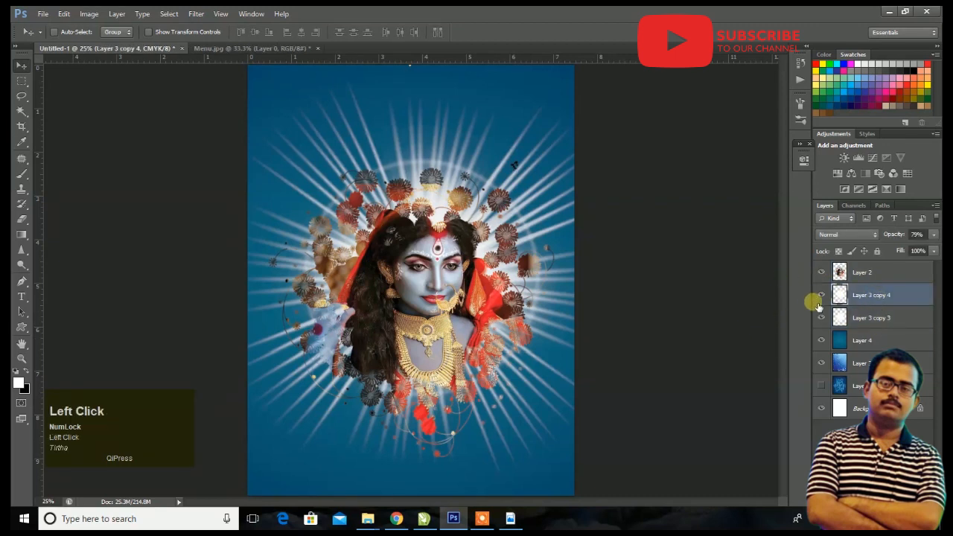
left_click(822, 295)
left_click(822, 318)
left_click(822, 317)
left_click(822, 317)
left_click(821, 317)
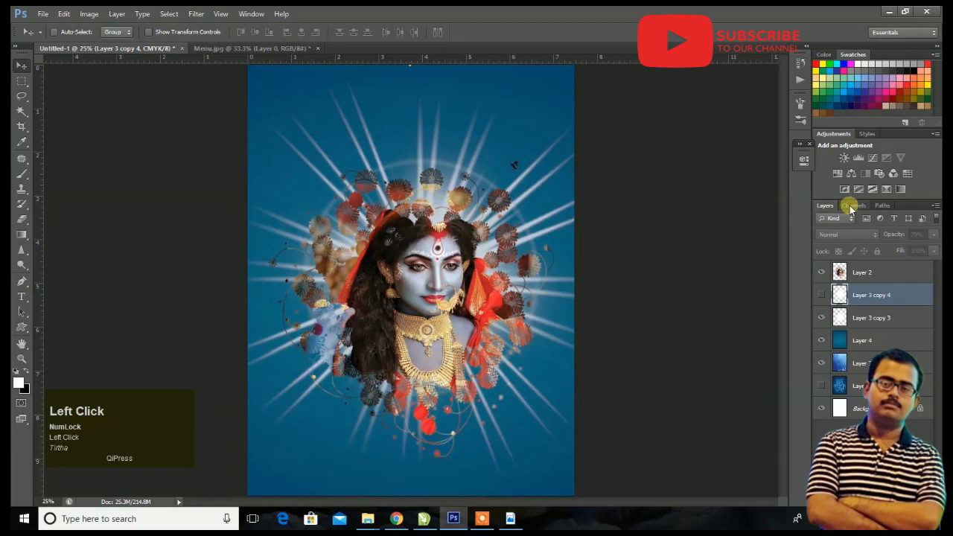
- Lower the opacity of the Layer 3 copy 3 light burst to about 48%
left_click(892, 318)
left_click_drag(932, 238, 904, 248)
left_click(663, 273)
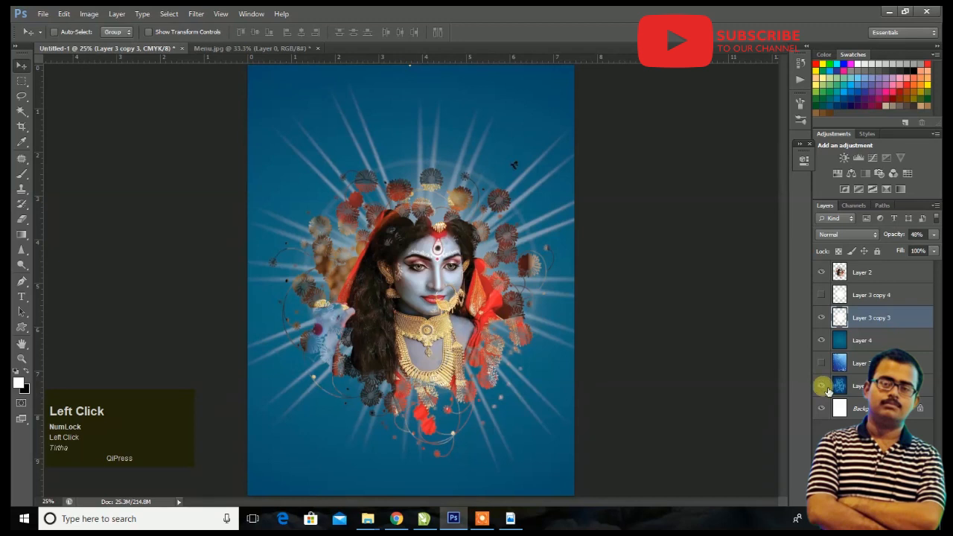
- Hide the teal and plain blue background layers and show the blue floral background behind the portrait
left_click(822, 339)
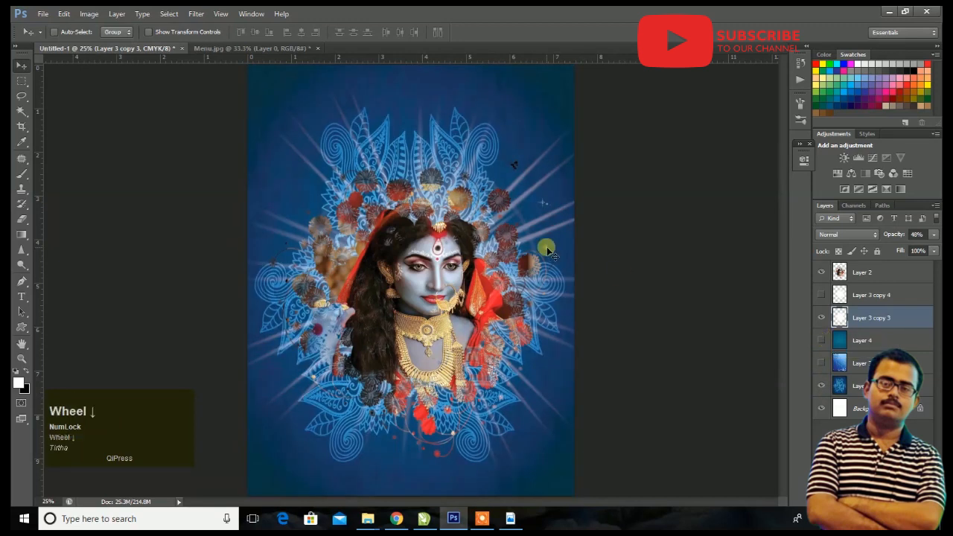
key("ctrl+minus")
key("ctrl+equal")
- Select the portrait layer with both light burst layers and move them together slightly up over the floral pattern
left_click(826, 274, "shift")
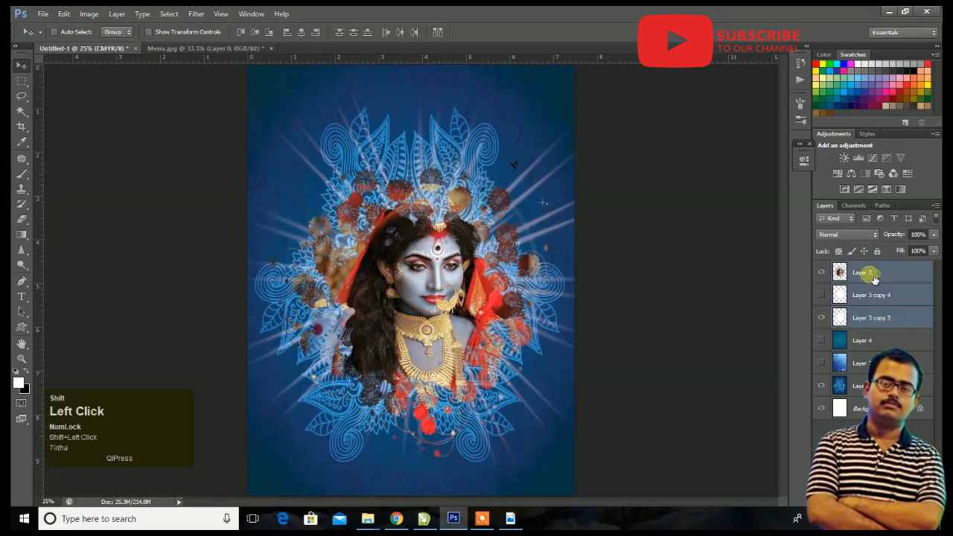
left_click_drag(432, 270, 435, 273)
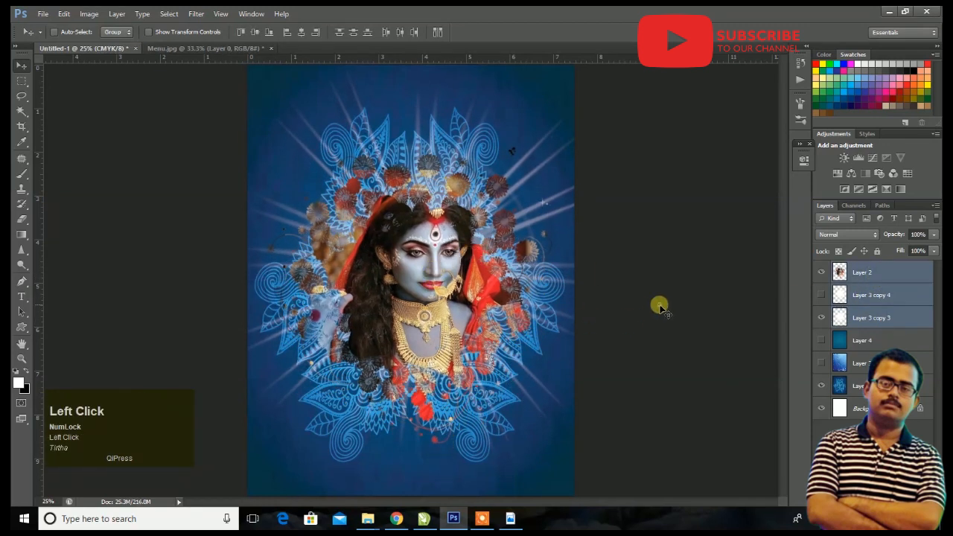
key("F7")
- Open the two background-removed PNG cutouts from the Downloads folder
key("ctrl+o")
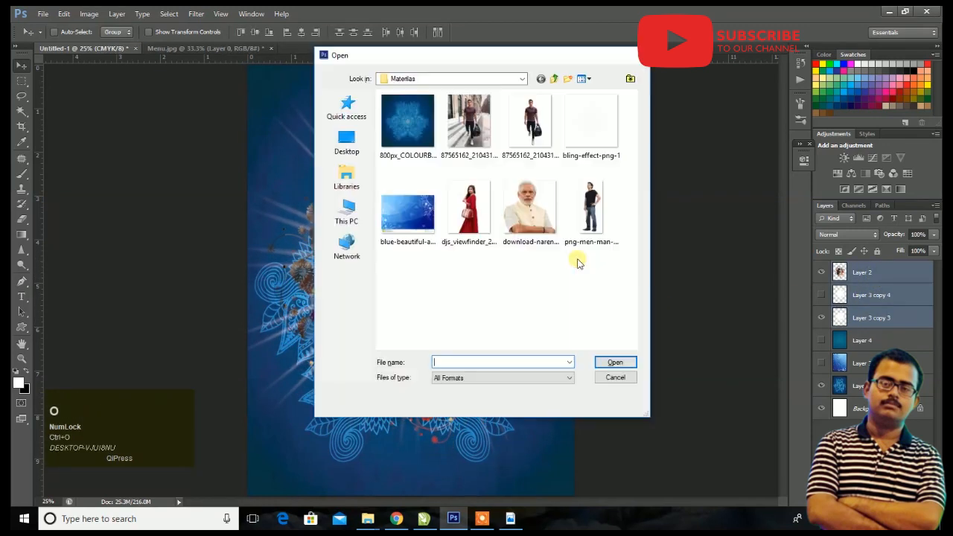
left_click(347, 142)
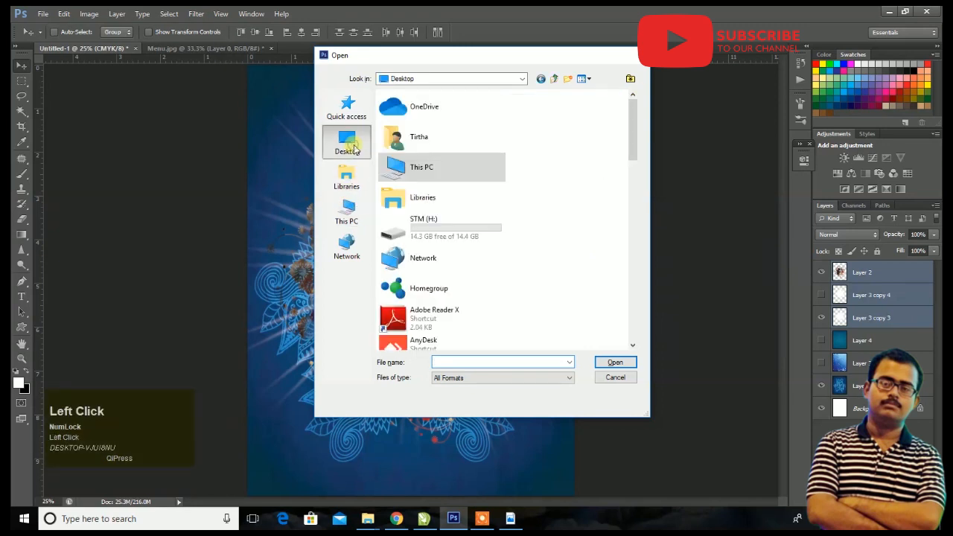
left_click(347, 213)
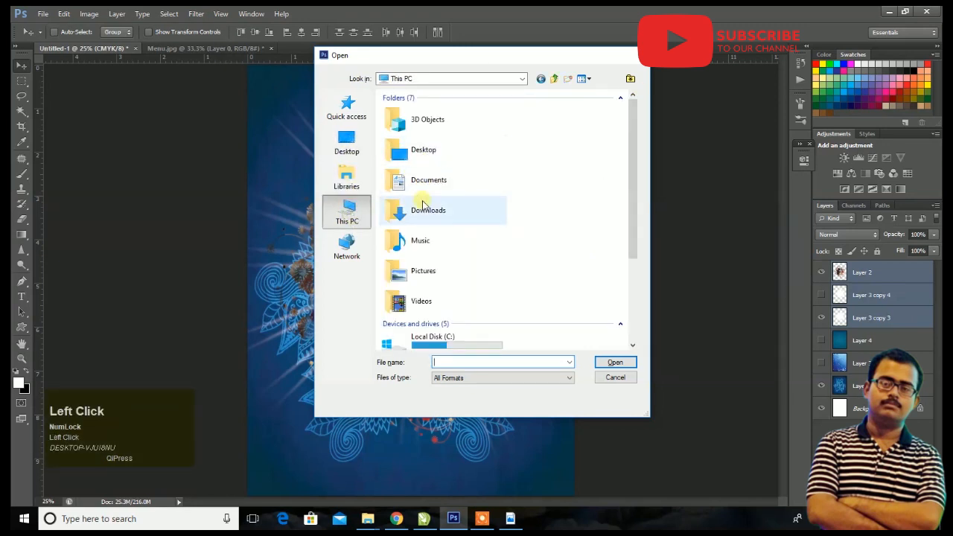
double_click(417, 210)
left_click(468, 209)
left_click(596, 134, "ctrl")
double_click(596, 134)
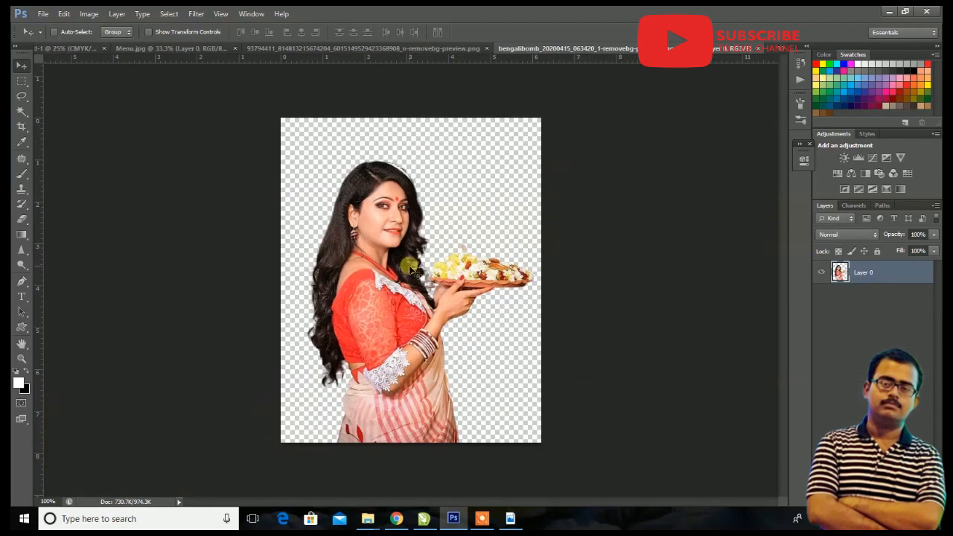
- Copy the cutout of the woman holding a flower tray into the Untitled-1 poster as the topmost layer
right_click(411, 269)
left_click(350, 289)
left_click_drag(369, 292, 296, 475)
key("ctrl+plus")
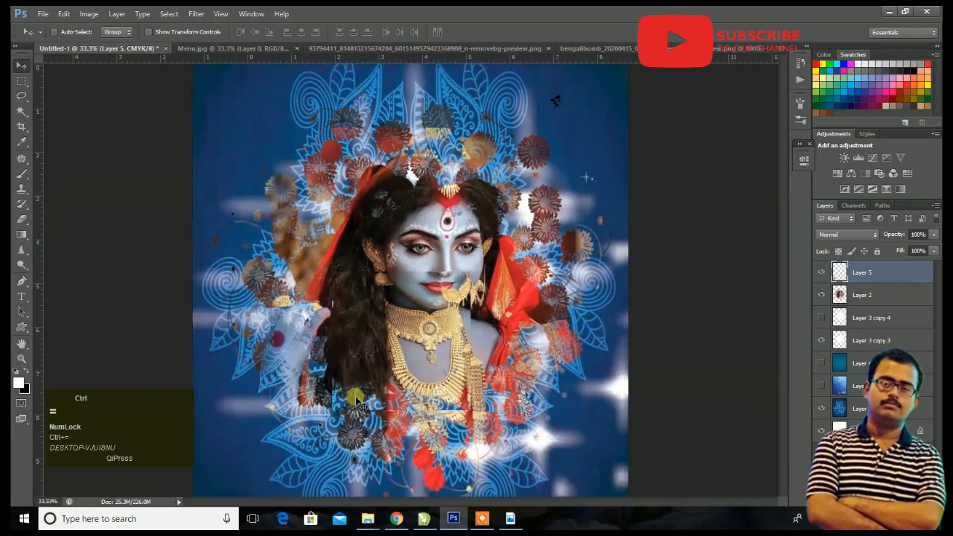
key("ctrl+minus")
key("ctrl+minus")
- Enlarge the woman cutout to about 2.85 × 3.90 in at the poster's lower left corner
key("ctrl+t")
left_click_drag(348, 376, 390, 314)
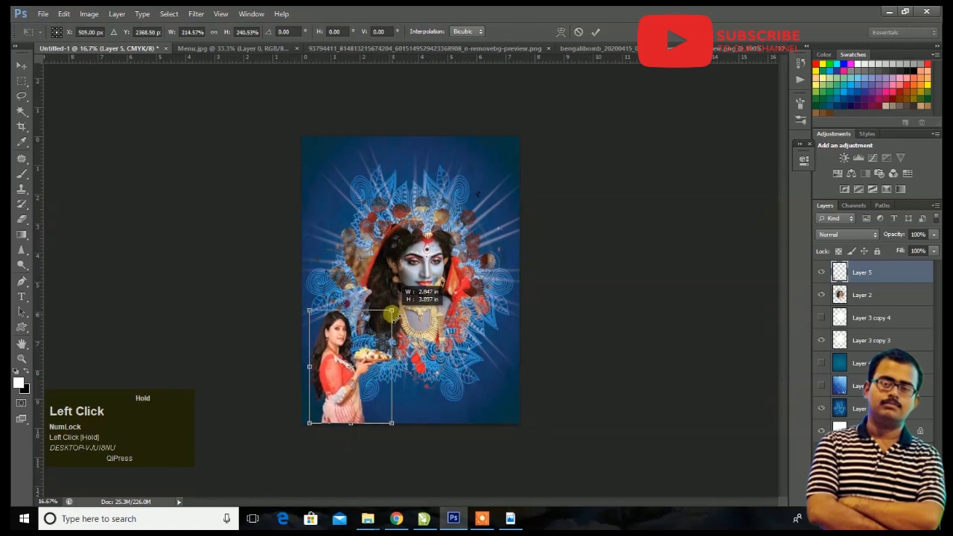
key("Return")
key("ctrl+plus")
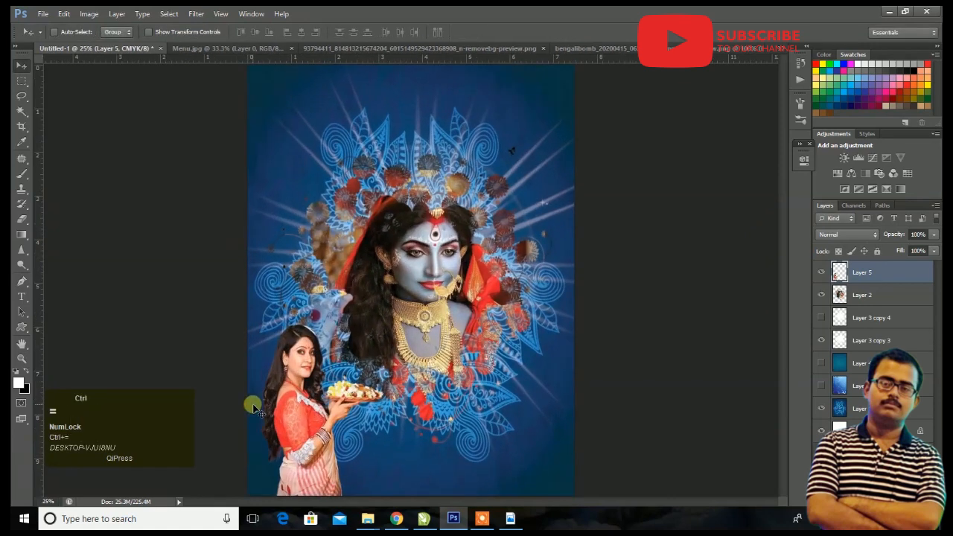
- Stretch the woman cutout slightly toward the poster's left edge, to 104.57% width
key("ctrl+plus")
scroll(220, 352, "down", 3)
key("ctrl+t")
left_click_drag(208, 332, 201, 335)
key("Return")
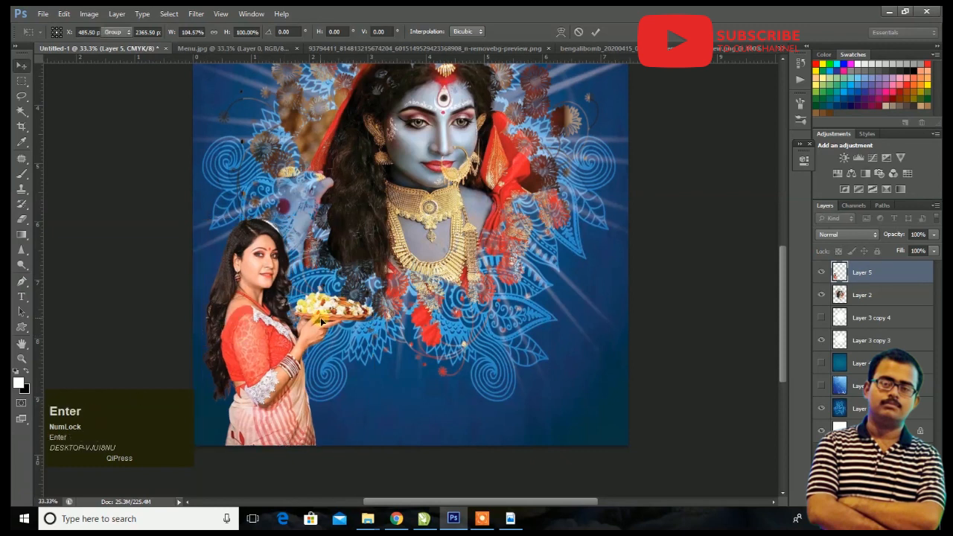
- Flip the woman cutout horizontally and move it to the poster's lower right corner
key("ctrl+t")
right_click(267, 356)
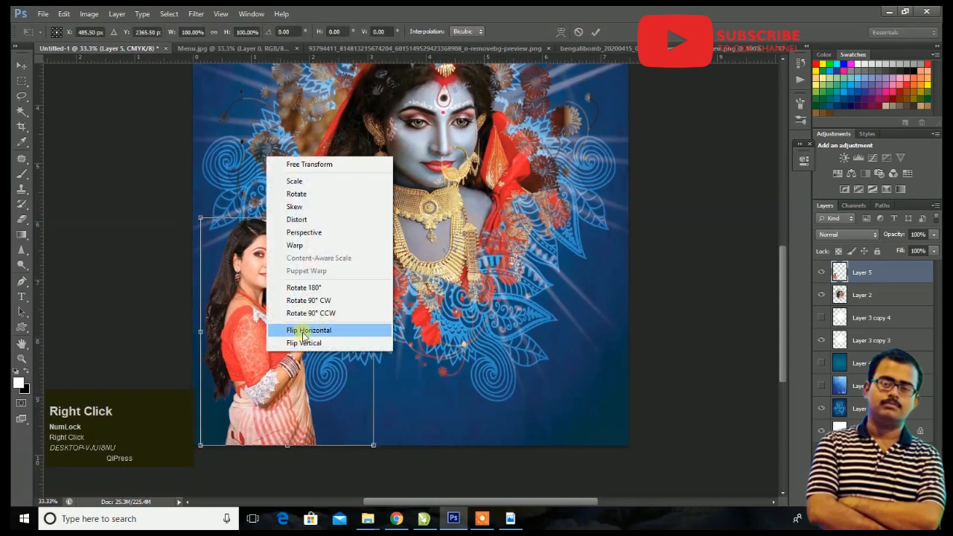
left_click(309, 331)
left_click_drag(319, 361, 573, 361)
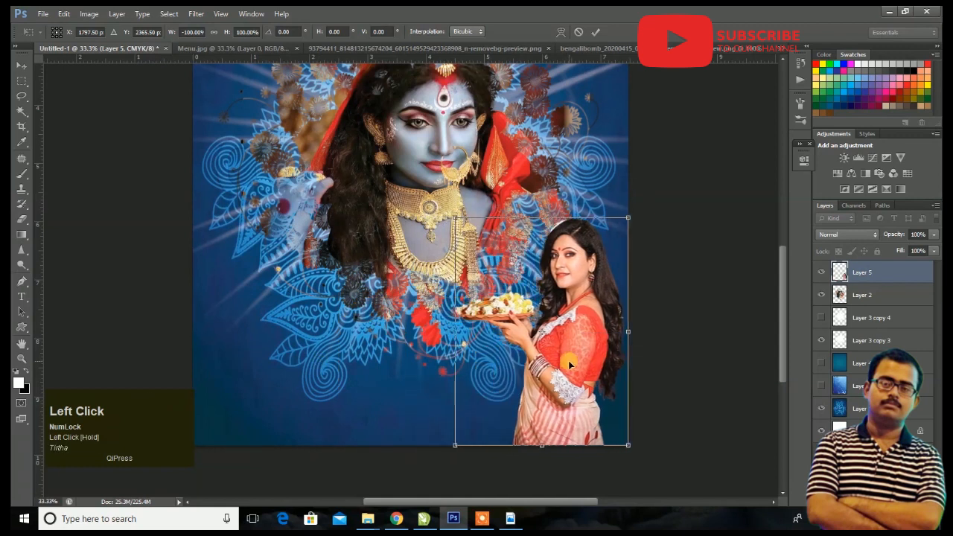
key("Return")
- Set the Brush tool to Clear mode for removing the white fringe around the woman's hair
key("ctrl+equal")
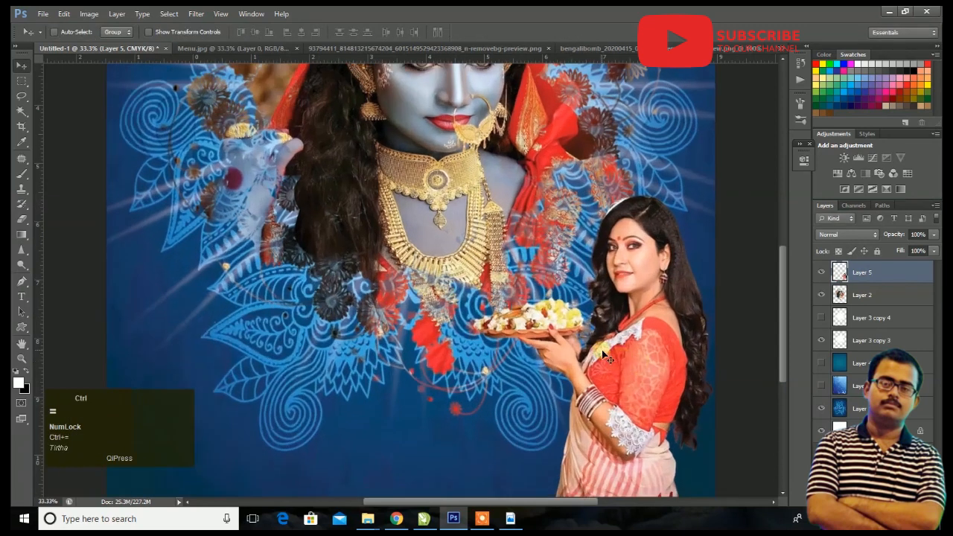
key("ctrl+equal")
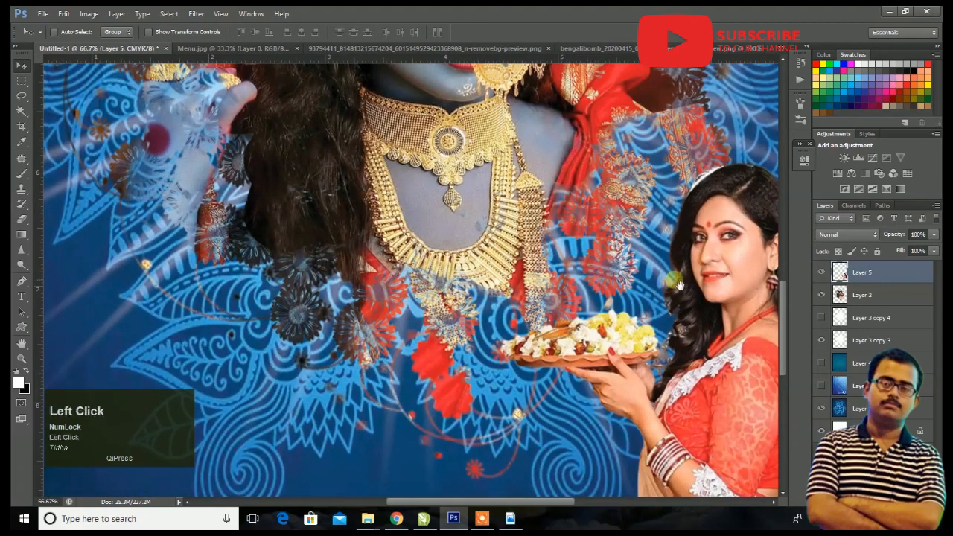
left_click_drag(674, 281, 565, 309)
key("ctrl+equal")
key("ctrl+equal")
left_click_drag(665, 227, 120, 465)
left_click(22, 173)
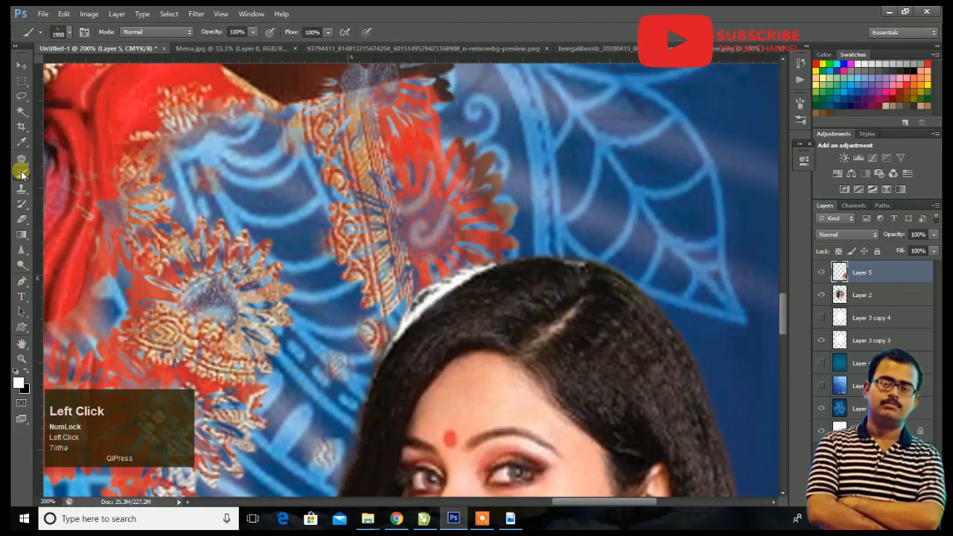
left_click(141, 31)
left_click(141, 34)
left_click(155, 31)
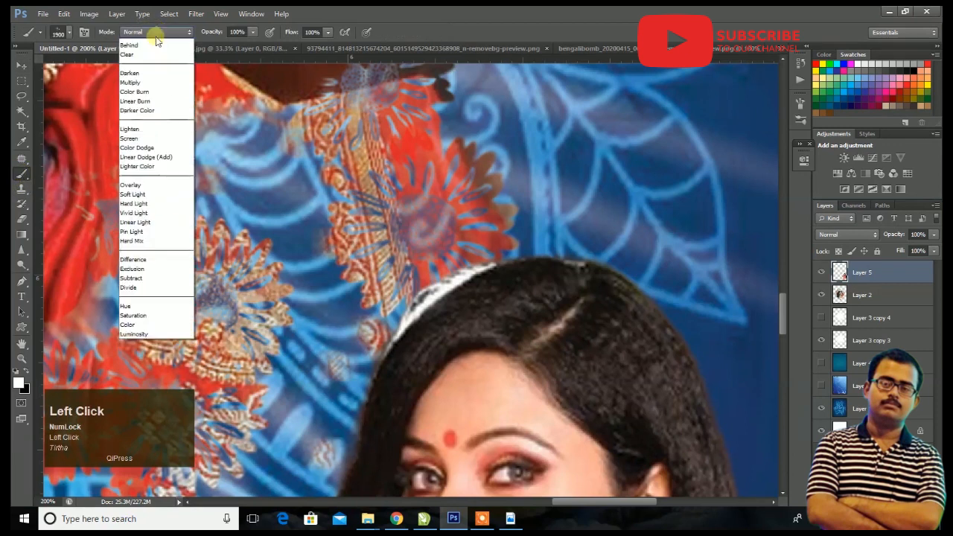
left_click(156, 65)
- Choose a hard round brush tip with 100% hardness and undo the accidental erasing stroke
key("bracketleft")
key("bracketleft")
key("bracketleft")
key("bracketleft")
key("bracketleft")
key("bracketleft")
key("bracketleft")
left_click(68, 34)
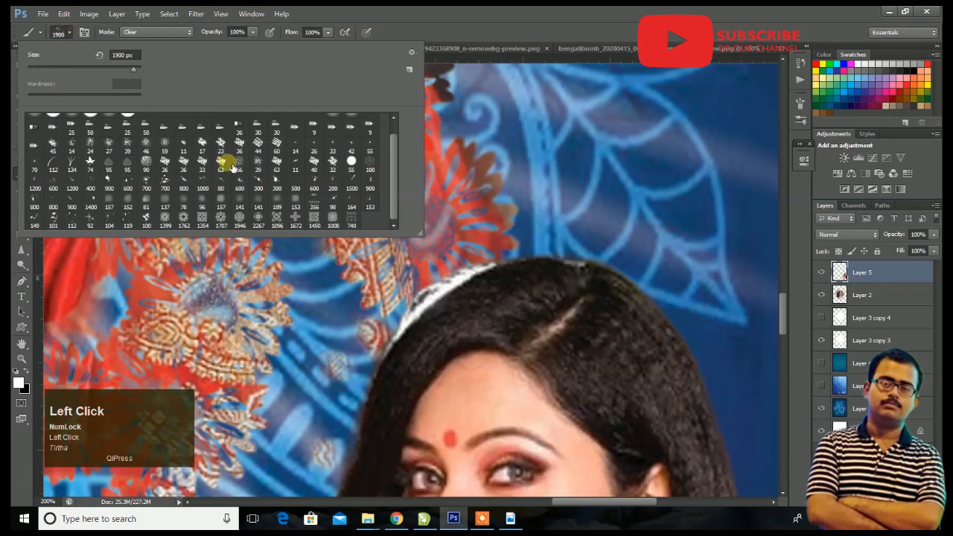
scroll(231, 167, "up", 1)
left_click(55, 123)
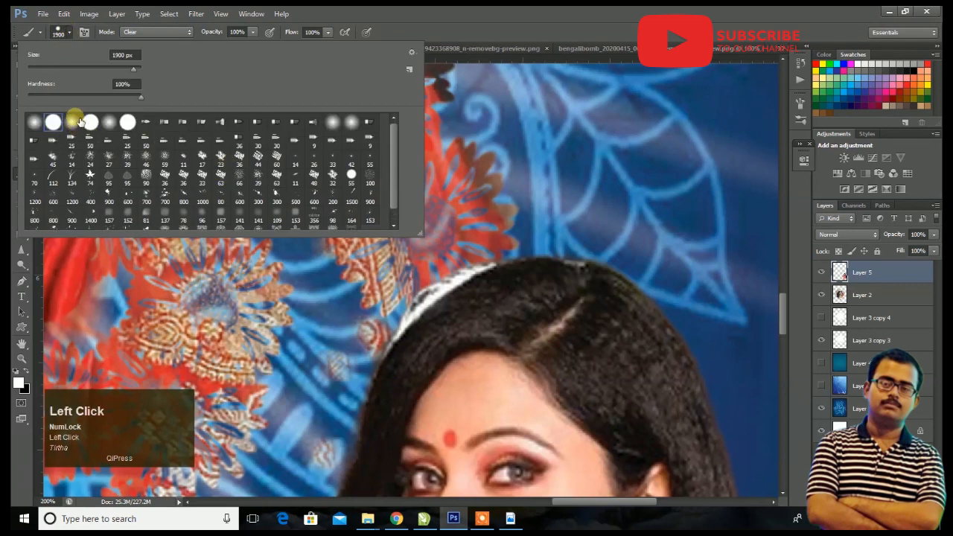
left_click(208, 297)
key("ctrl+z")
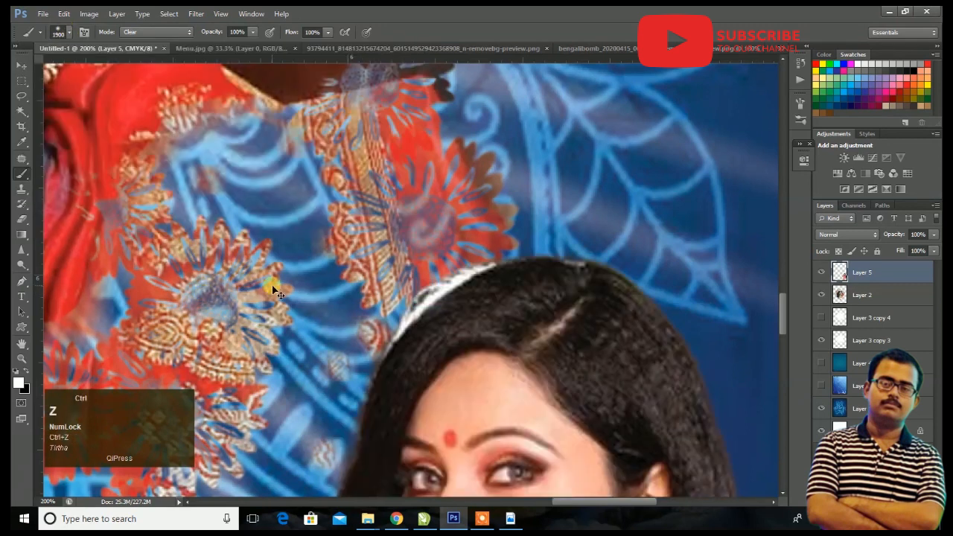
- Reduce the brush to 60 px and erase the white fringe along the upper edge of the woman's hair
key("bracketleft")
key("bracketleft")
key("bracketleft")
key("bracketleft")
key("bracketleft")
key("bracketleft")
key("bracketleft")
key("bracketleft")
key("bracketleft")
key("bracketleft")
key("bracketleft")
key("bracketleft")
key("bracketleft")
key("bracketleft")
key("bracketleft")
key("bracketleft")
key("bracketleft")
key("bracketleft")
key("bracketleft")
key("bracketleft")
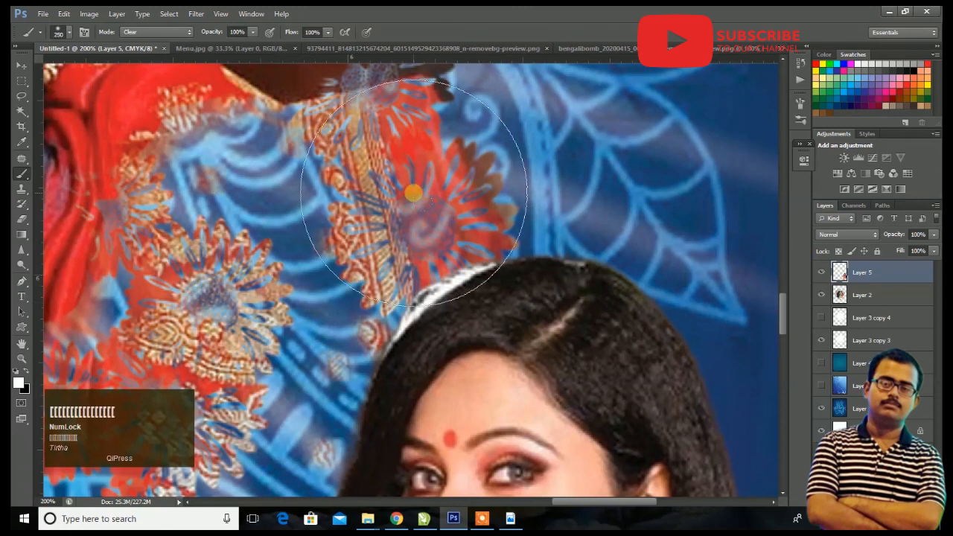
key("bracketleft")
key("bracketleft")
key("bracketleft")
mouse_move(466, 239)
left_mouse_down()
mouse_move(476, 270)
mouse_move(383, 302)
mouse_move(413, 324)
mouse_move(420, 280)
mouse_move(461, 250)
mouse_move(412, 275)
mouse_move(365, 332)
mouse_move(394, 292)
mouse_move(361, 348)
mouse_move(332, 330)
left_mouse_up()
key("ctrl+minus")
key("ctrl+minus")
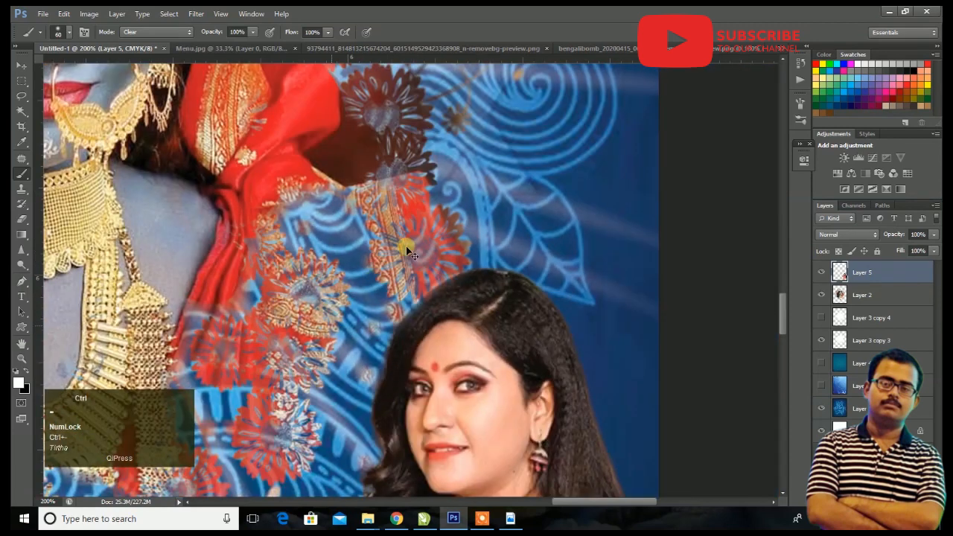
key("ctrl+minus")
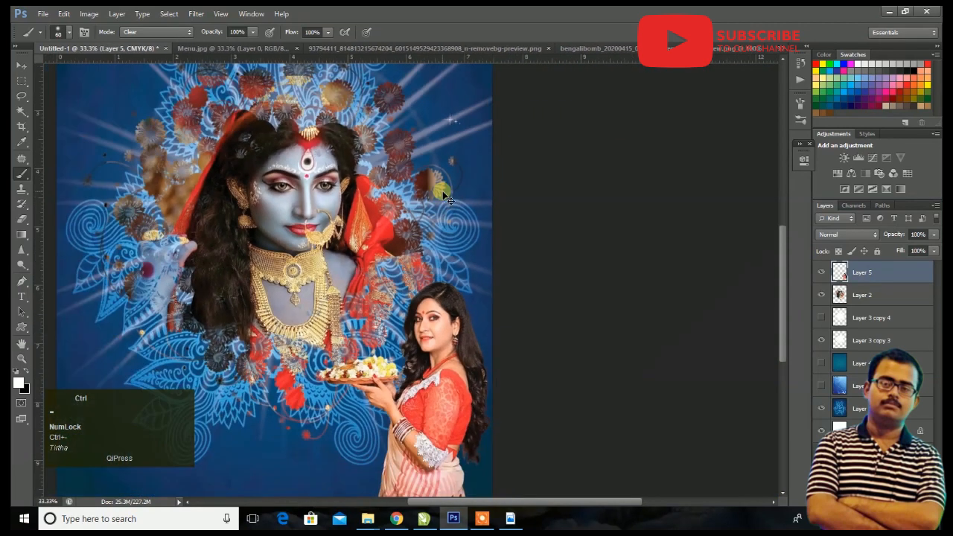
- Add a drop shadow to the woman cutout layer with a distance of 30 px
left_click(20, 65)
left_click(847, 501)
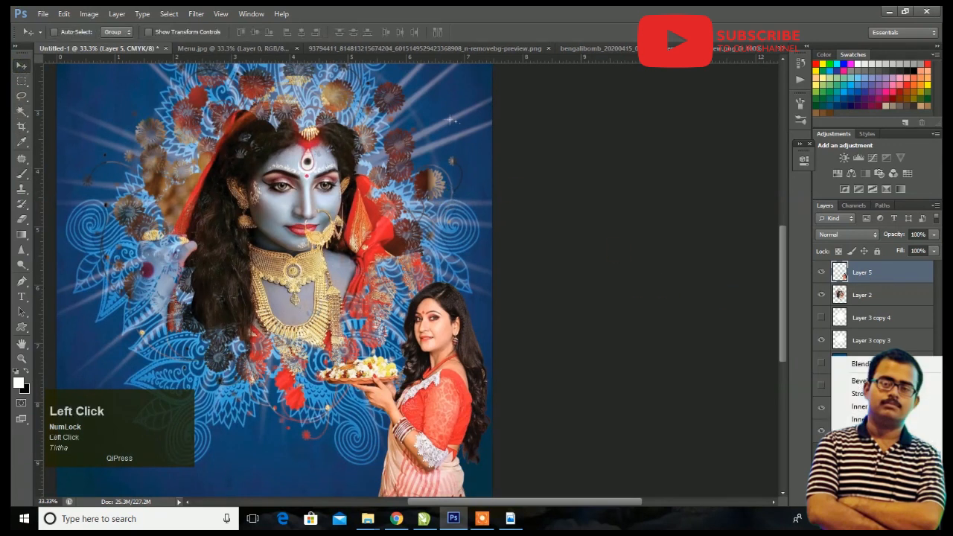
left_click(860, 484)
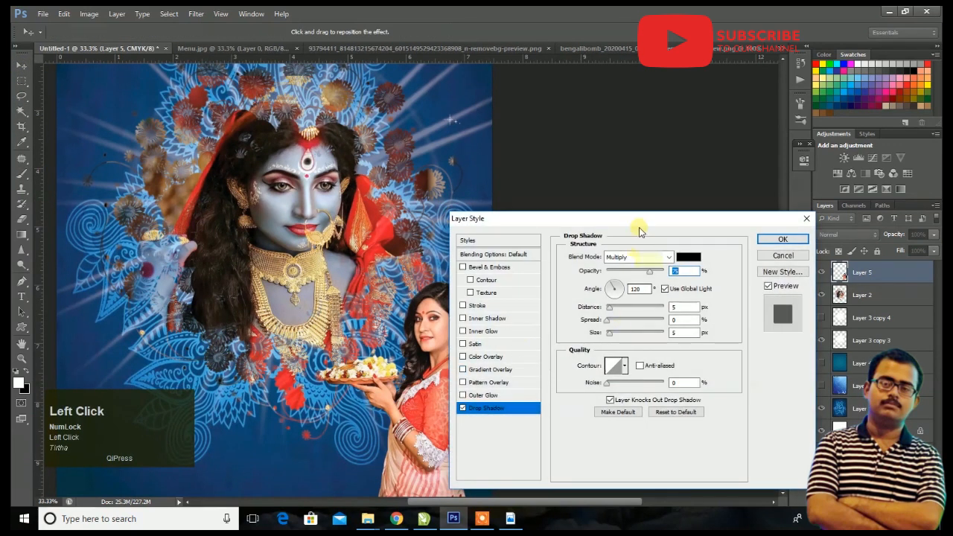
left_click_drag(638, 219, 719, 78)
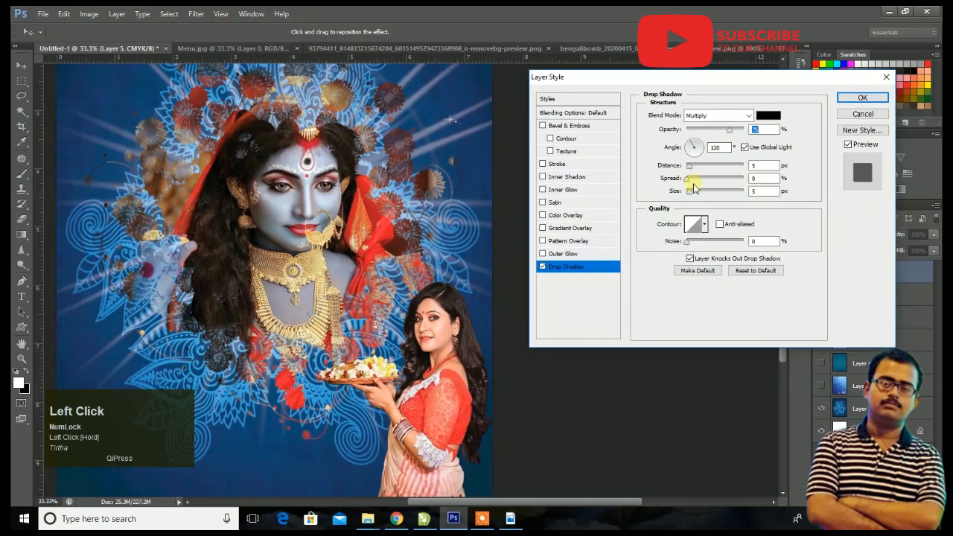
left_click_drag(691, 166, 704, 166)
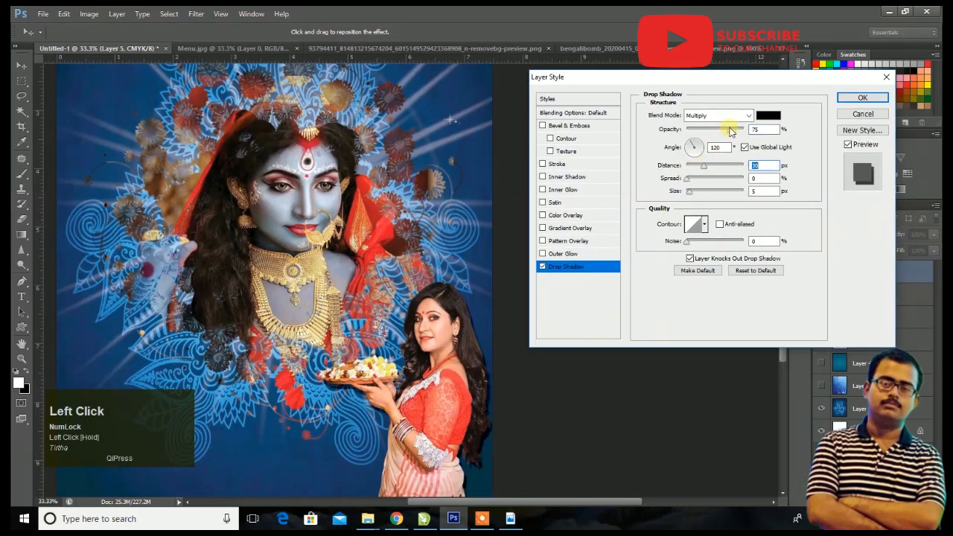
- Set the drop shadow to bright yellow with a spread of 31% and a size of 0 px
left_click(768, 118)
left_click(740, 233)
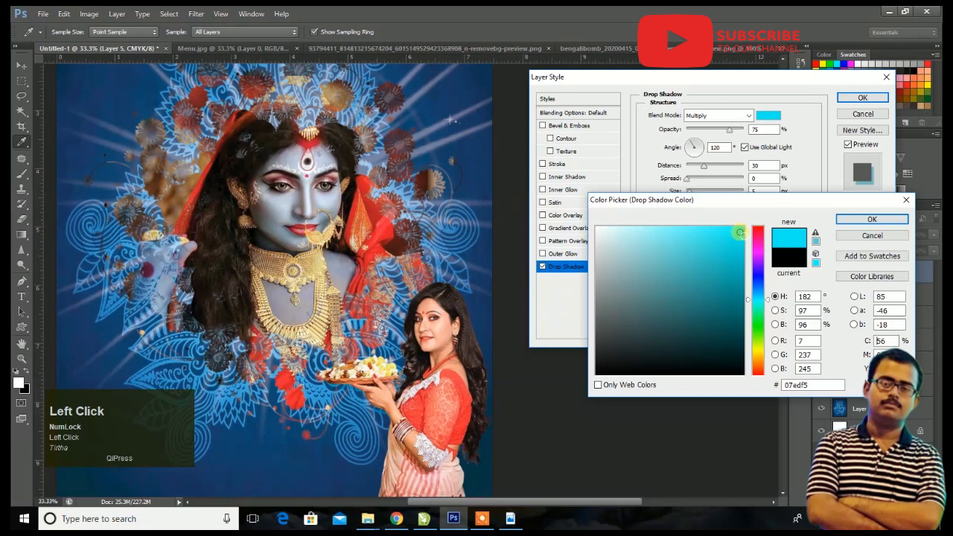
left_click(759, 350)
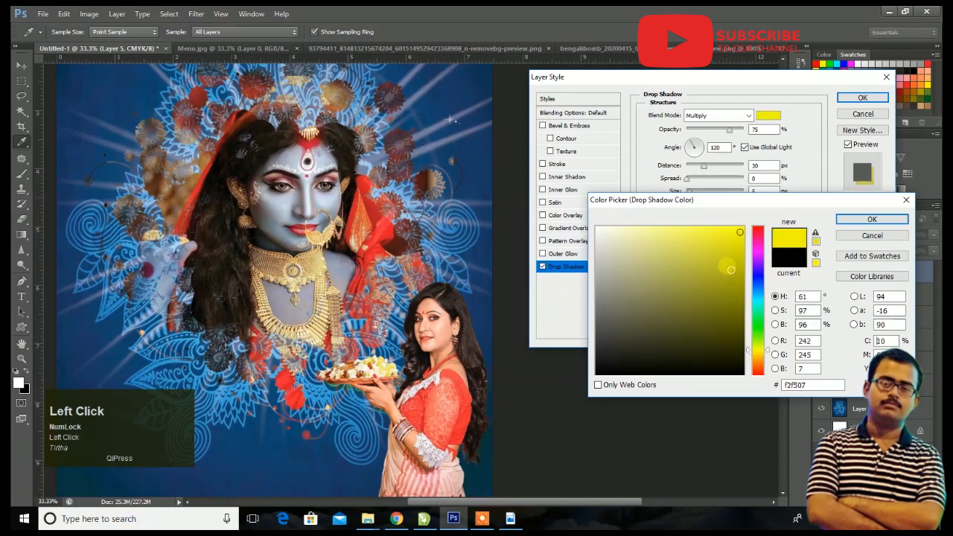
left_click_drag(729, 239, 724, 258)
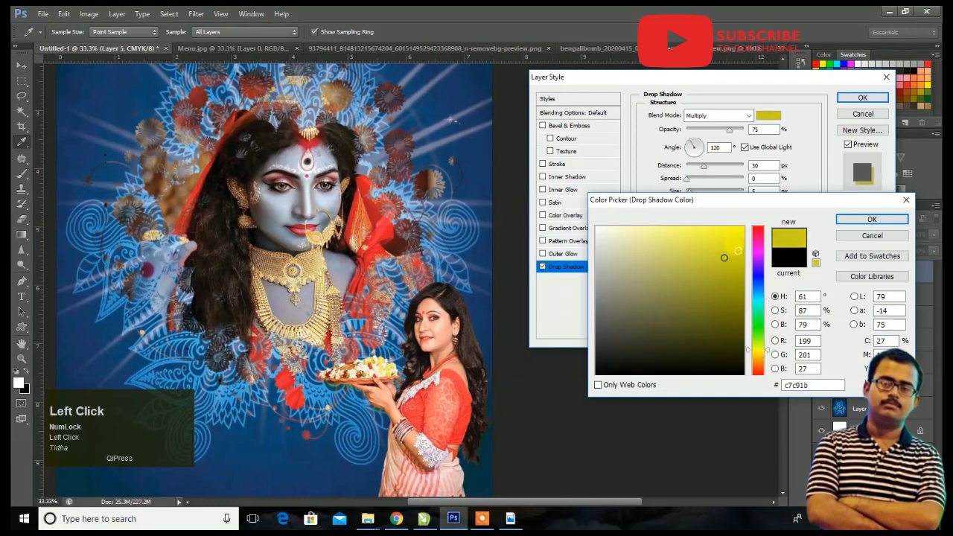
left_click(733, 234)
left_click(845, 218)
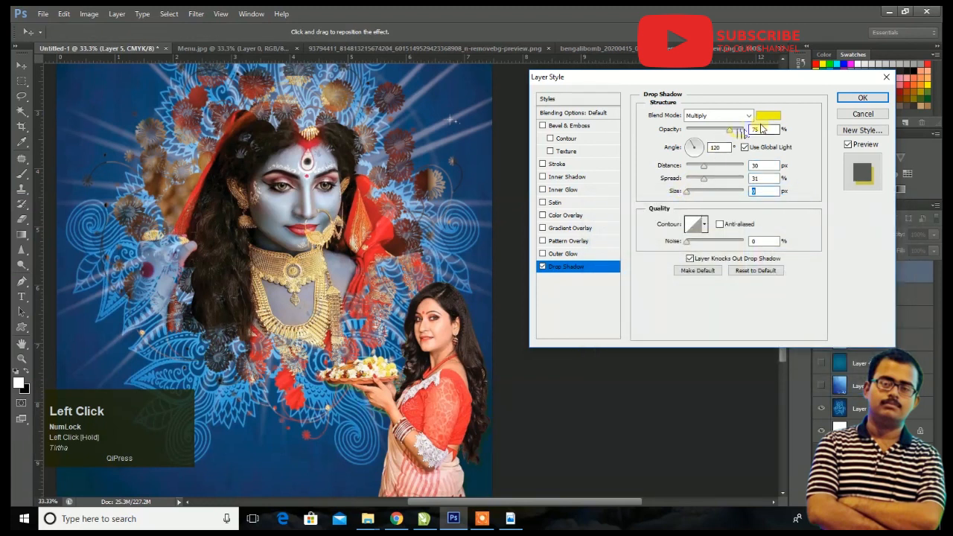
- Set the drop shadow colour of the woman cutout to crimson red, #df0a41
left_click(769, 115)
left_click(758, 274)
left_click(758, 236)
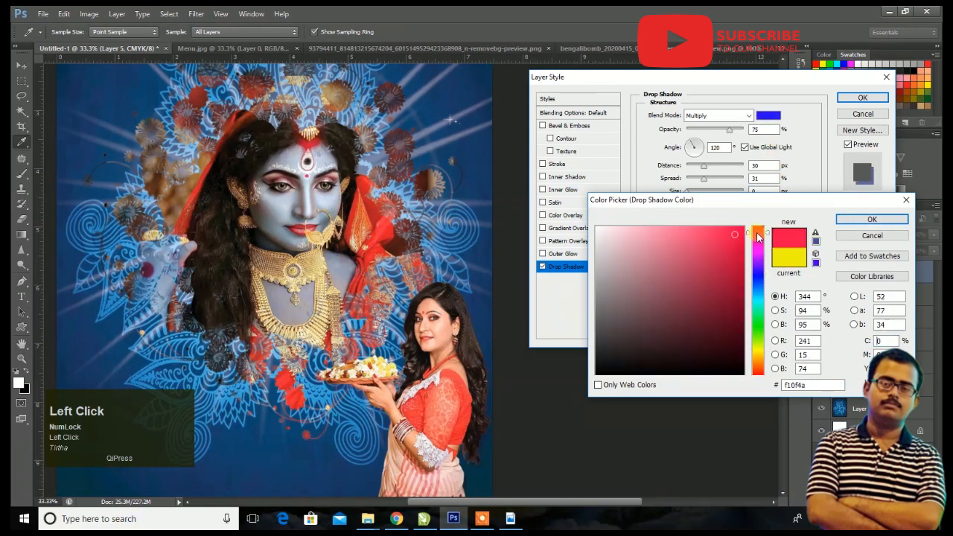
left_click(743, 232)
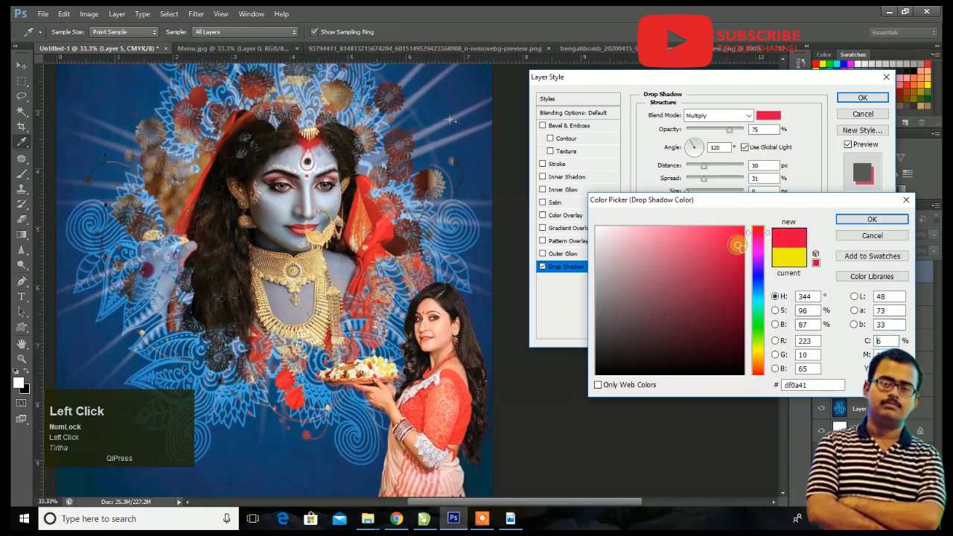
left_click(871, 219)
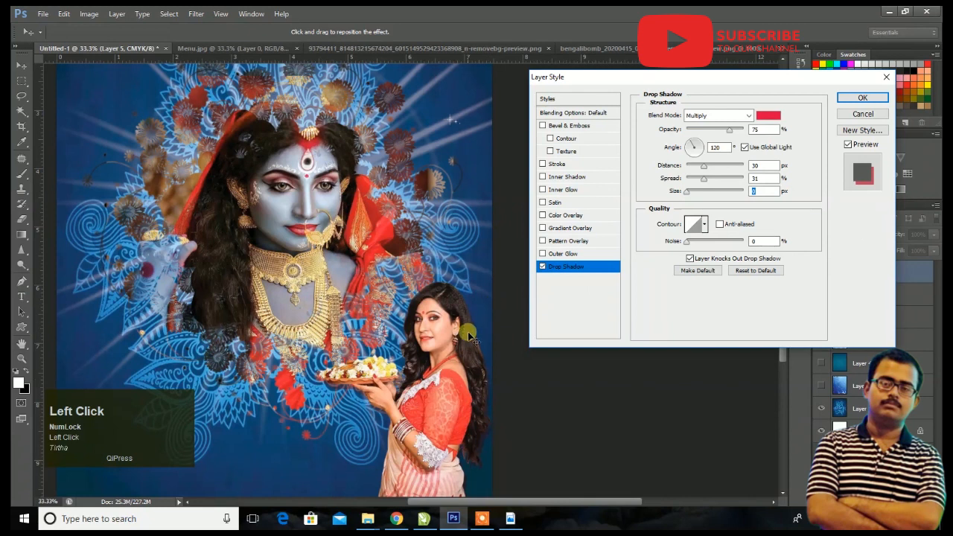
- Set the drop shadow to Normal blend mode with an angle of -102°, distance 13 px, spread 0% and size 68 px
left_click_drag(439, 398, 503, 357)
key("ctrl+z")
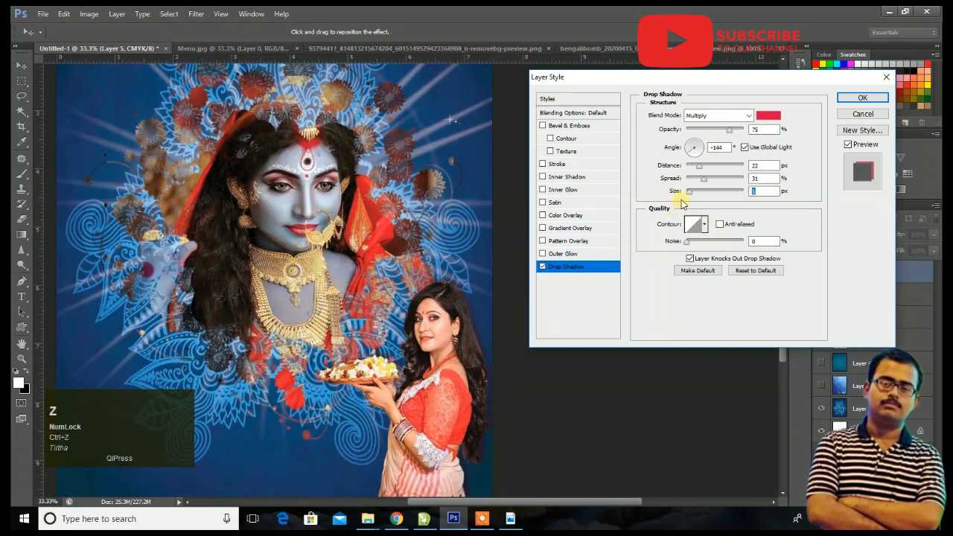
left_click(708, 115)
left_click(703, 116)
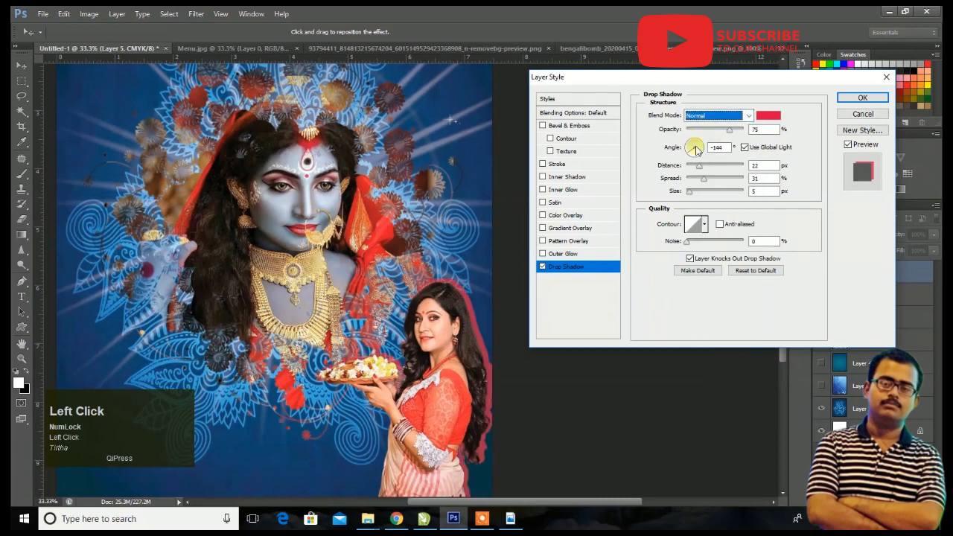
mouse_move(698, 185)
left_mouse_down()
mouse_move(690, 183)
mouse_move(706, 198)
left_mouse_up()
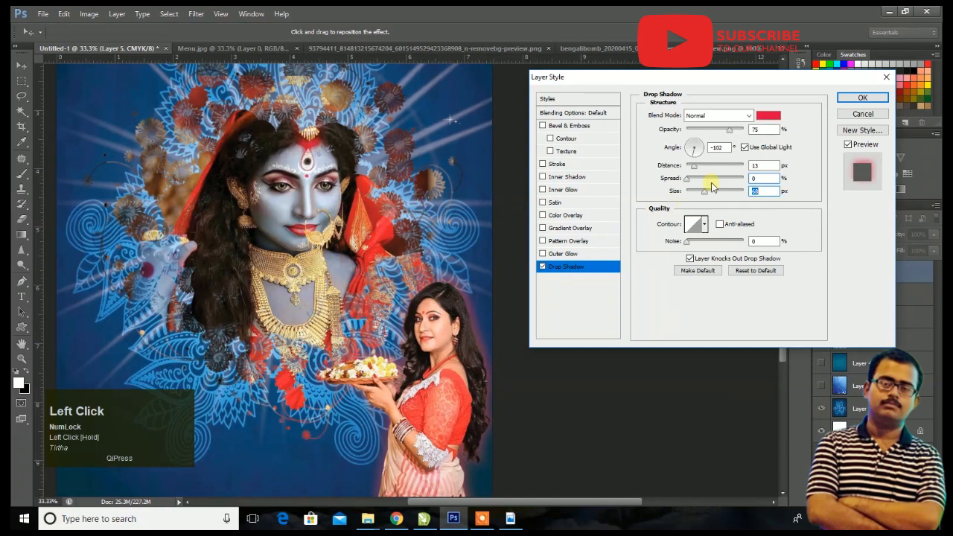
- Change the drop shadow colour to bright yellow, #f4f10f, and apply the layer style
left_click(767, 117)
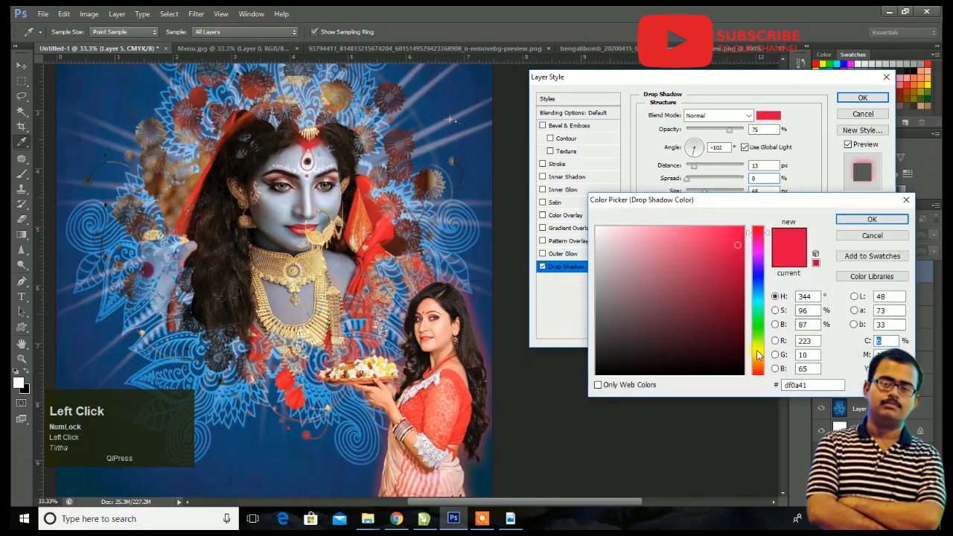
left_click_drag(758, 355, 758, 350)
left_click_drag(737, 245, 734, 233)
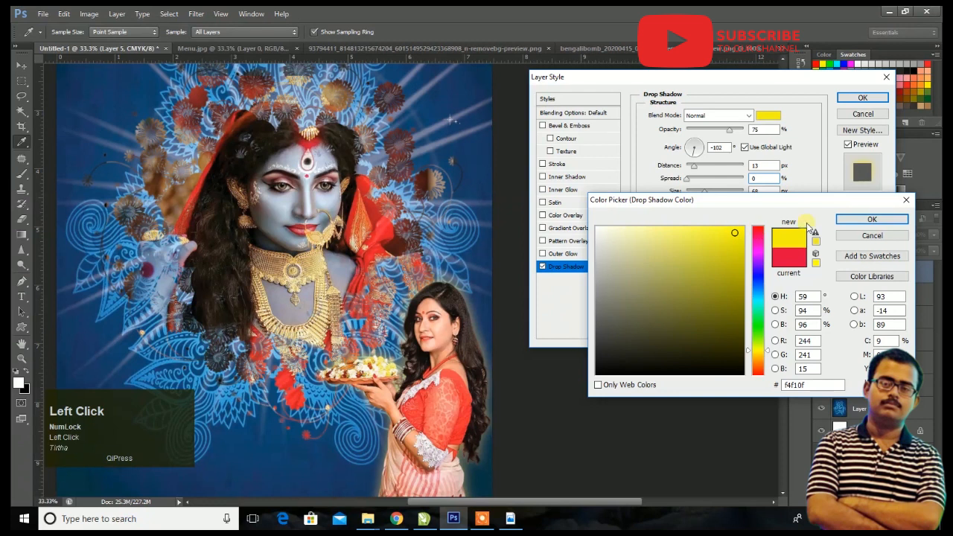
left_click(867, 219)
left_click(861, 100)
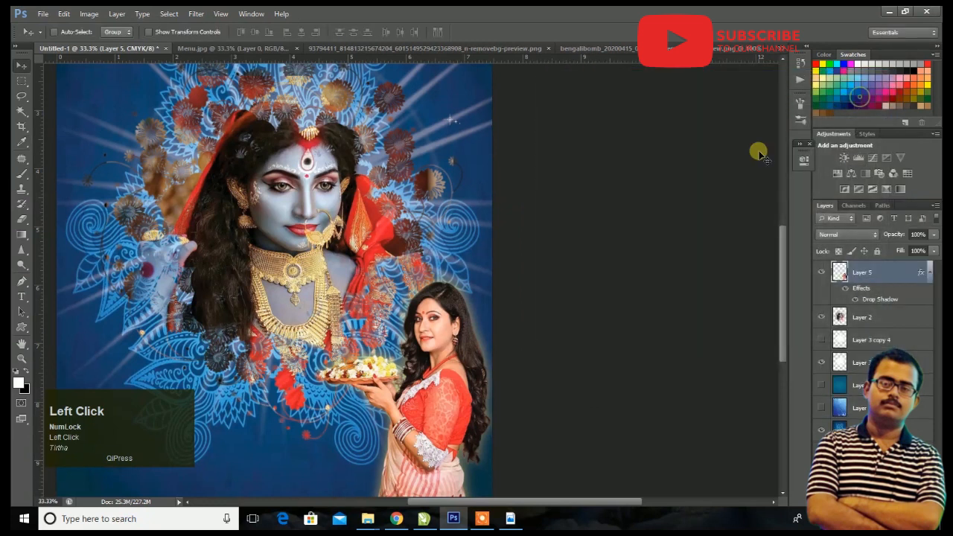
- Add a layer mask to the woman cutout and fade out the lower edge of her sari with a black-to-white linear gradient
key("ctrl+minus")
scroll(617, 203, "down", 1)
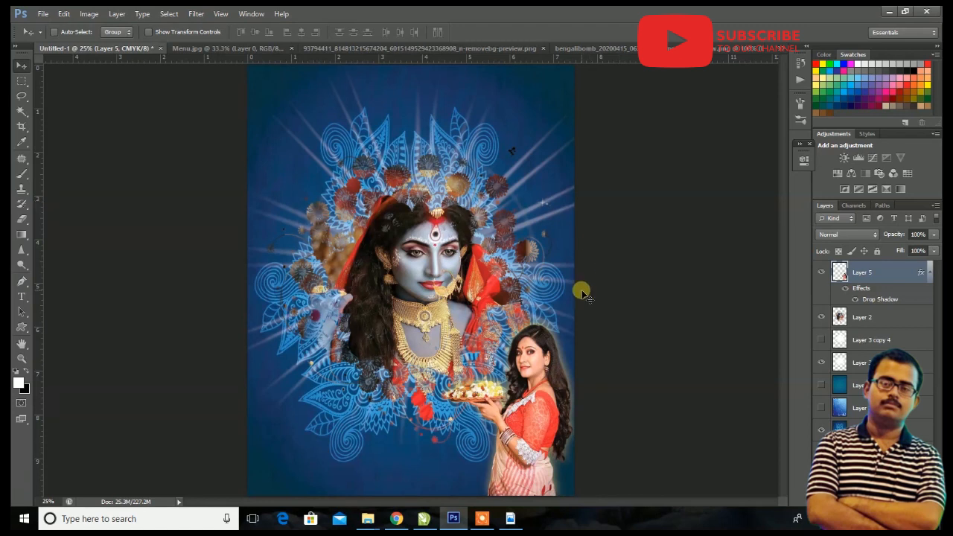
scroll(634, 283, "down", 1)
scroll(635, 252, "down", 2)
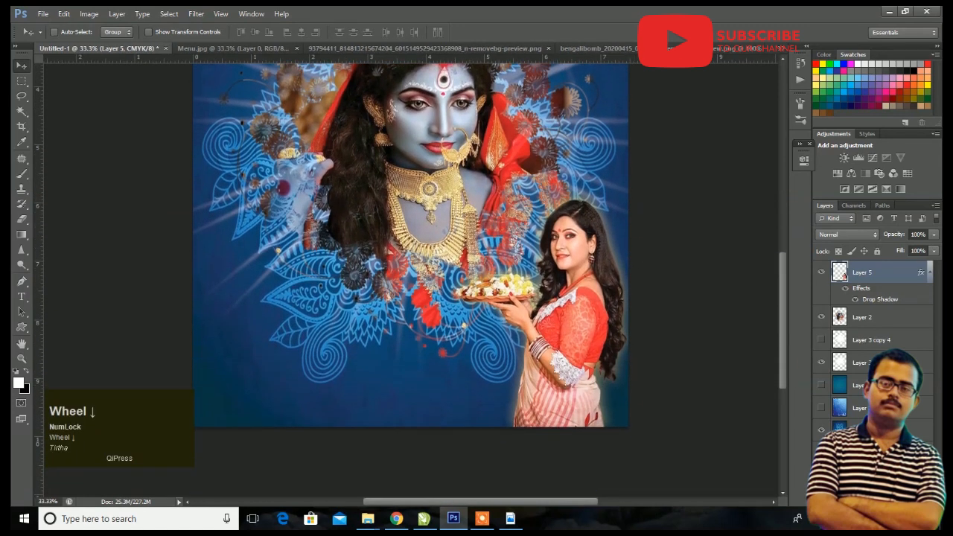
left_click(864, 501)
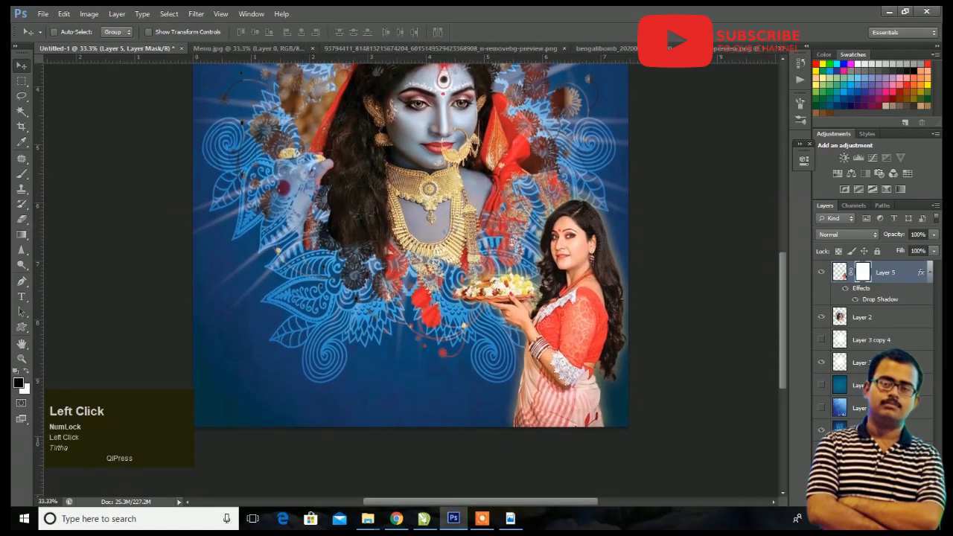
left_click(21, 232)
mouse_move(564, 413)
left_mouse_down()
mouse_move(559, 456)
mouse_move(561, 397)
left_mouse_up()
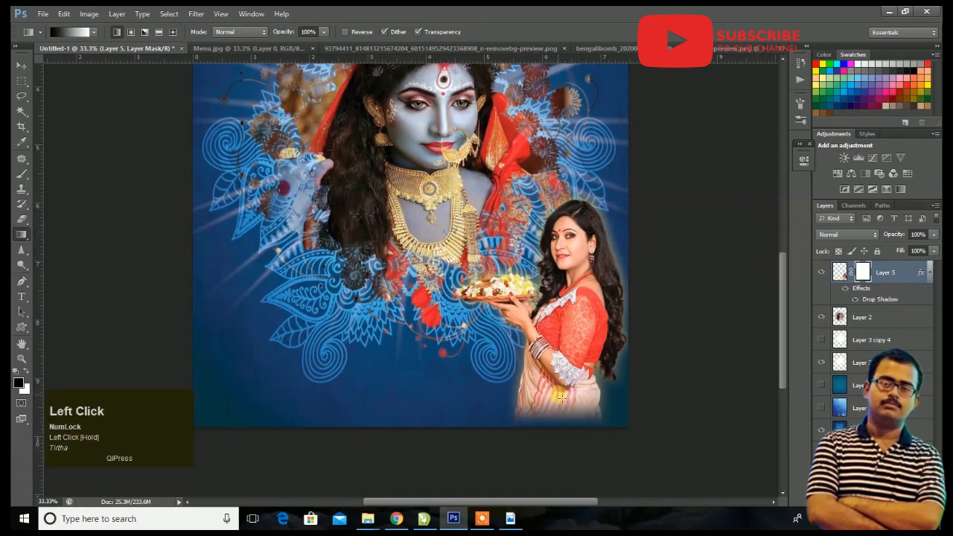
left_click_drag(559, 433, 558, 393)
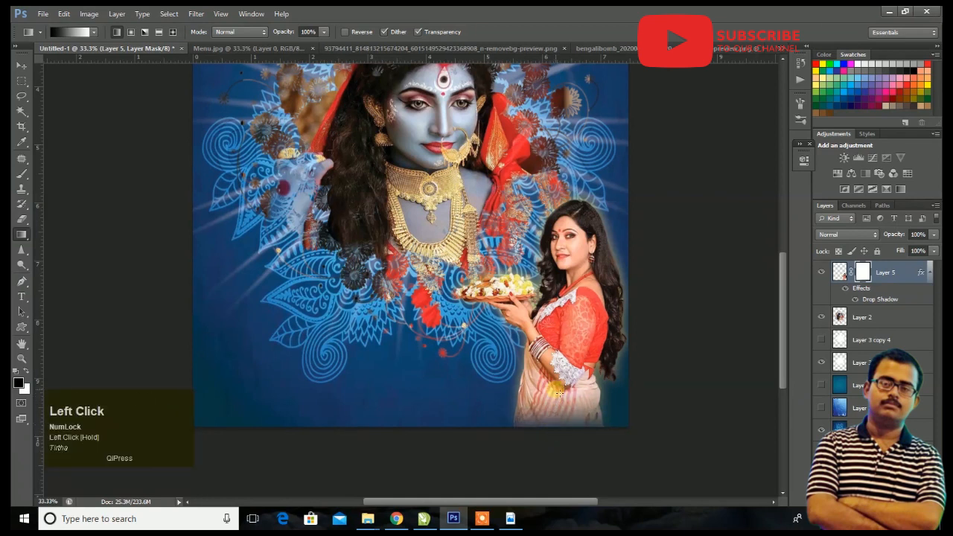
left_click(23, 65)
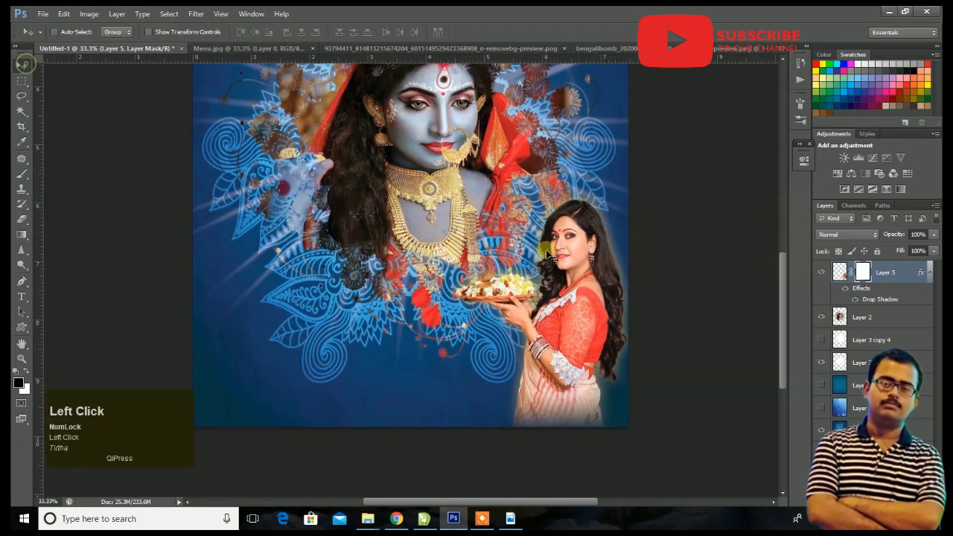
key("ctrl+minus")
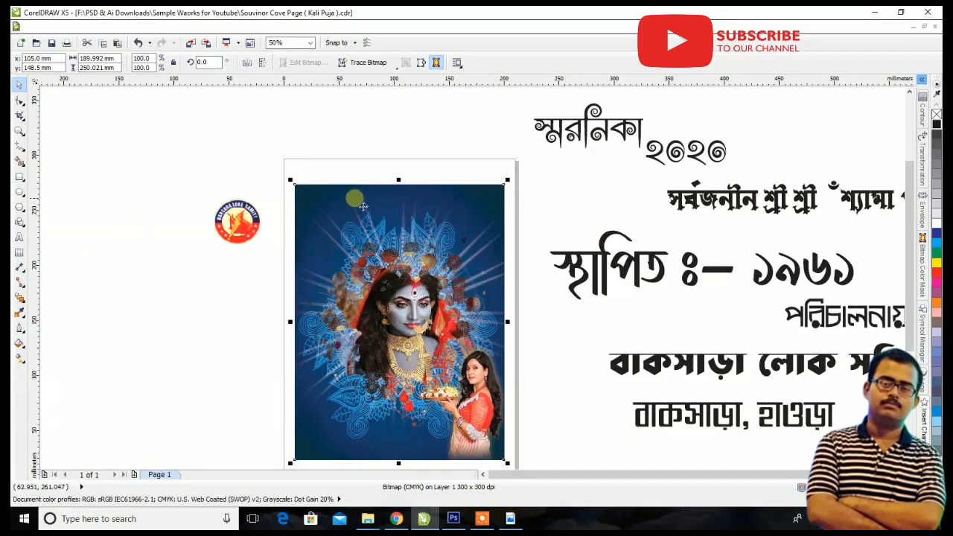
- In CorelDRAW, move the স্মরনিকা title text onto the upper part of the poster image
scroll(382, 167, "up", 3)
left_click(389, 146)
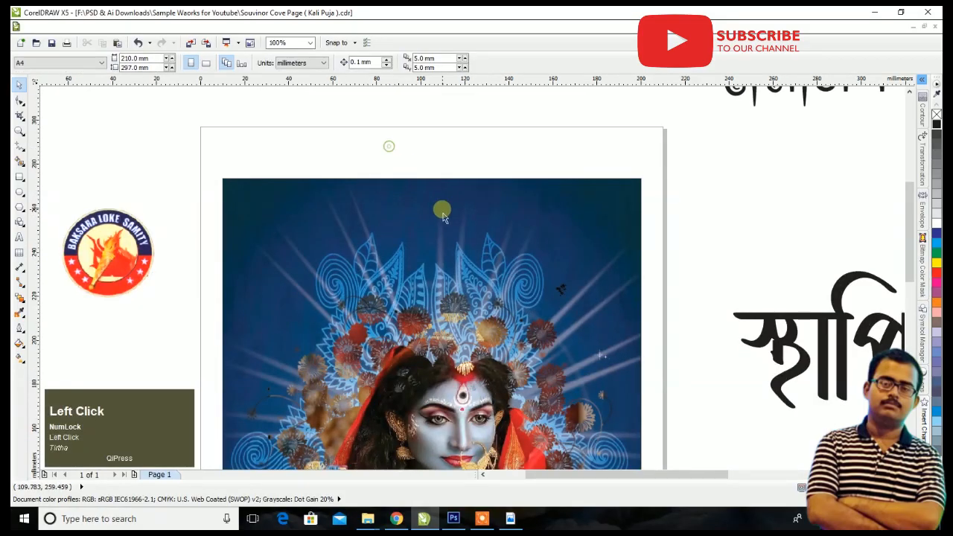
scroll(441, 211, "down", 3)
left_click_drag(595, 121, 406, 216)
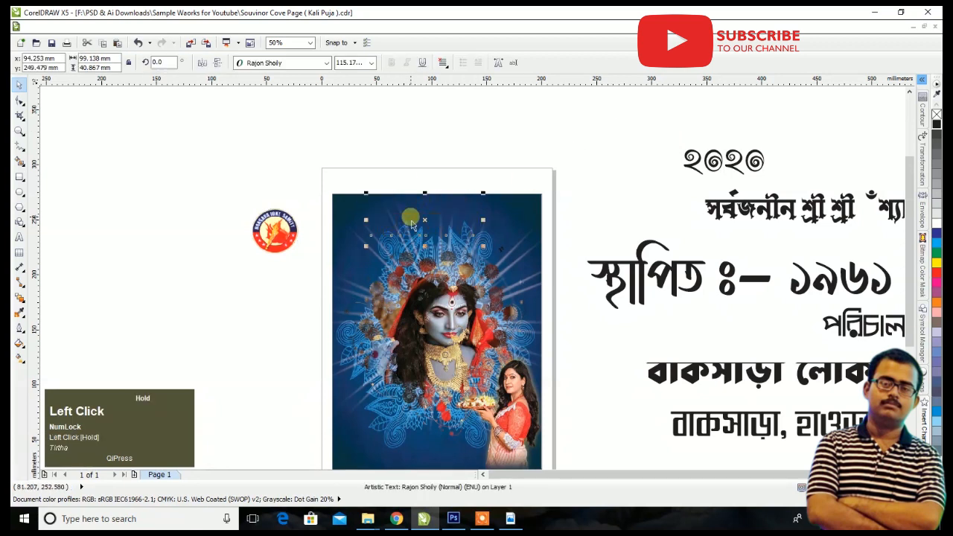
left_click(518, 216)
- Move the unfilled rectangle off the poster image to the empty area left of the page
scroll(526, 221, "down", 1)
scroll(526, 222, "down", 1)
left_click_drag(526, 222, 752, 137)
left_click(537, 201)
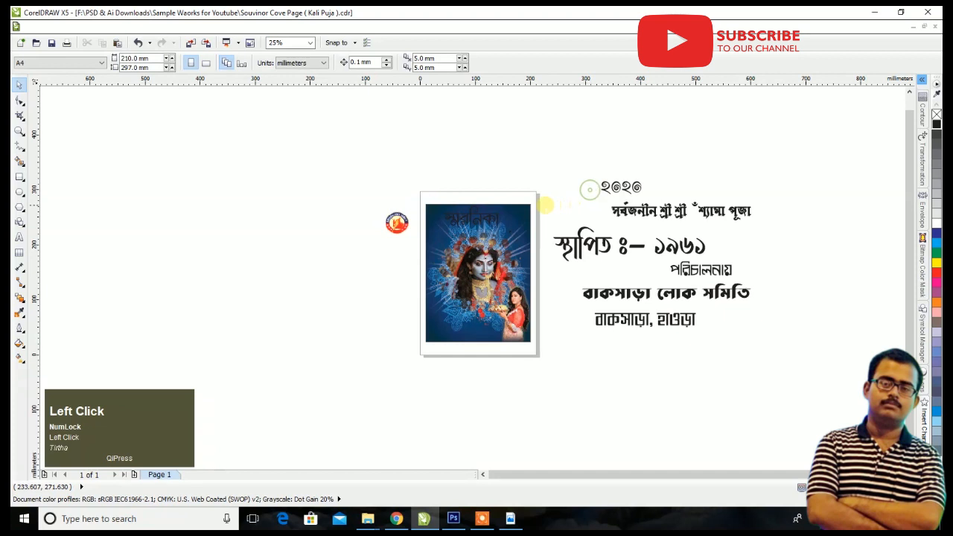
scroll(539, 210, "up", 1)
scroll(535, 212, "down", 1)
left_click_drag(534, 213, 280, 195)
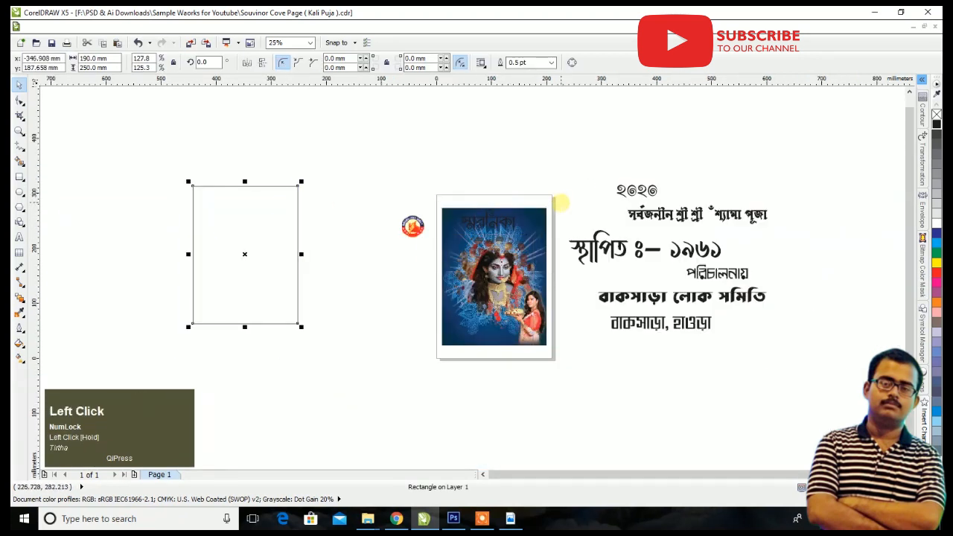
- Fill the স্মরনিকা title with white and scale it down to about 75 mm wide
scroll(557, 200, "up", 3)
left_click(509, 220)
scroll(410, 287, "down", 1)
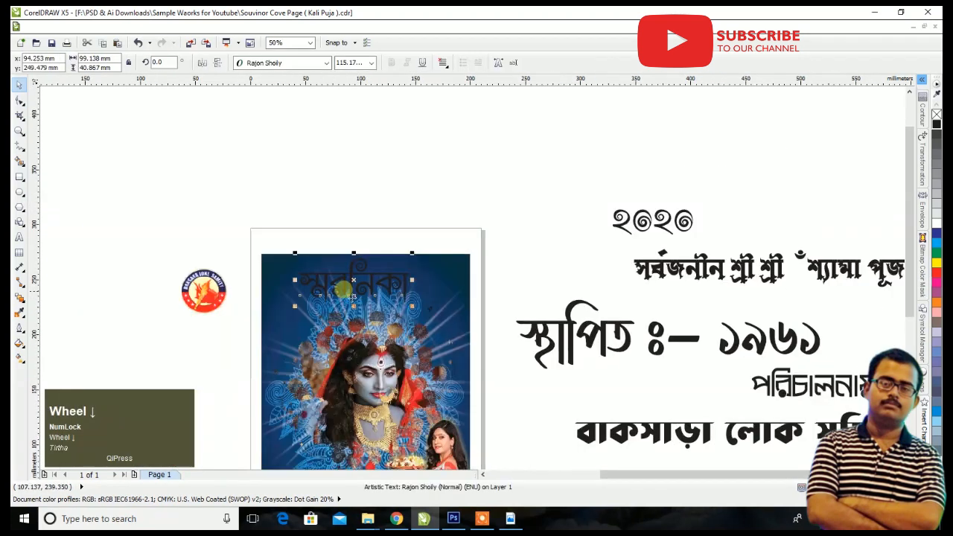
scroll(370, 283, "up", 1)
left_click(936, 216)
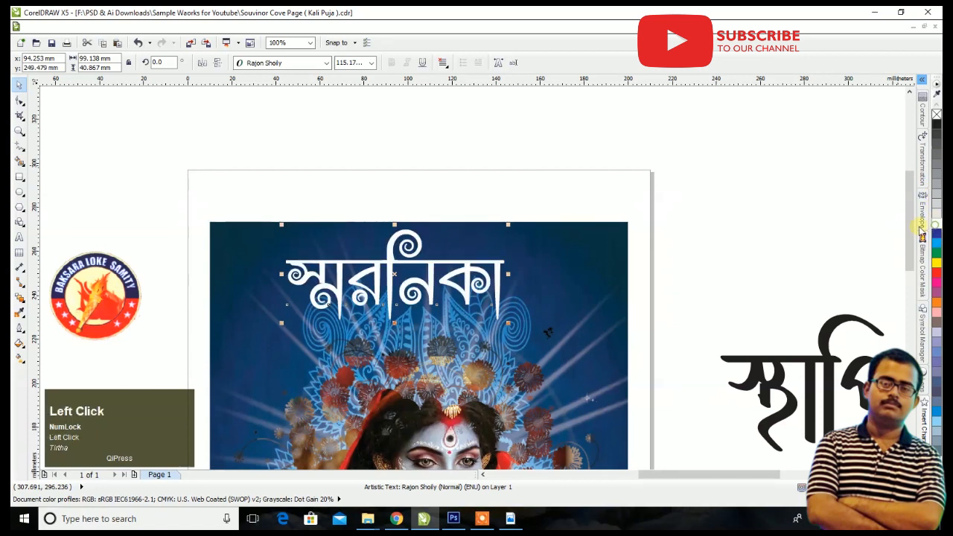
left_click_drag(509, 225, 403, 287)
- Give the title a shadow by placing a slightly offset black copy of the text behind the white one
scroll(380, 277, "up", 5)
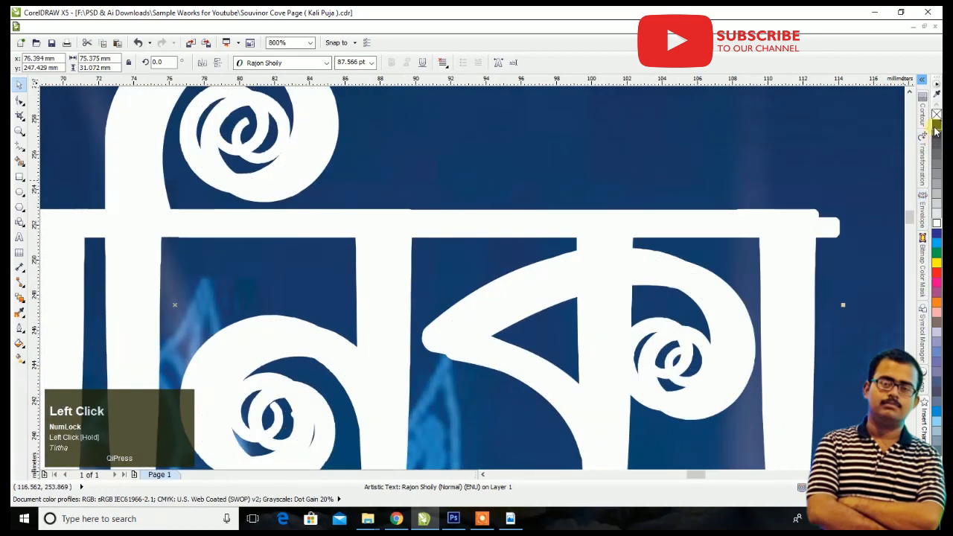
left_click(936, 129)
key("ctrl+Page_Down")
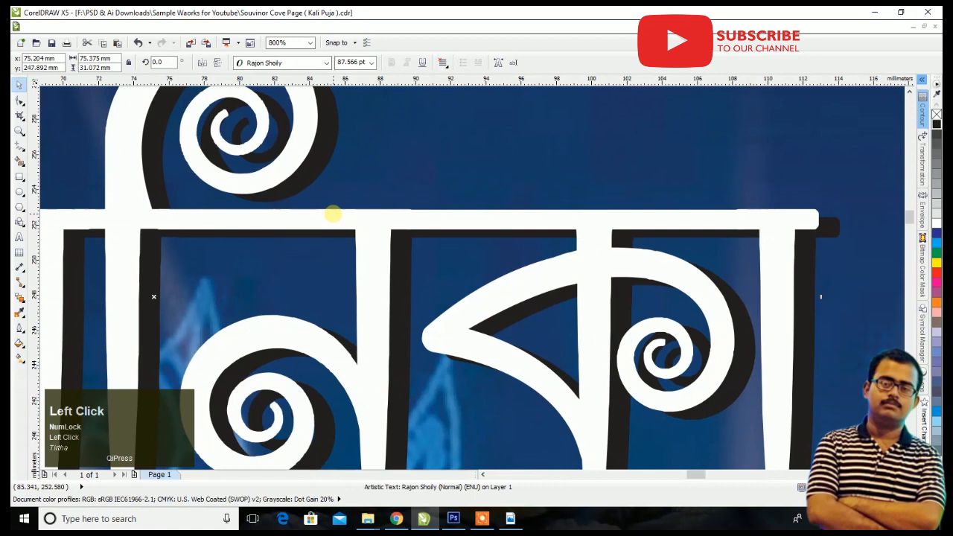
scroll(340, 221, "down", 3)
scroll(332, 241, "up", 2)
scroll(330, 235, "down", 1)
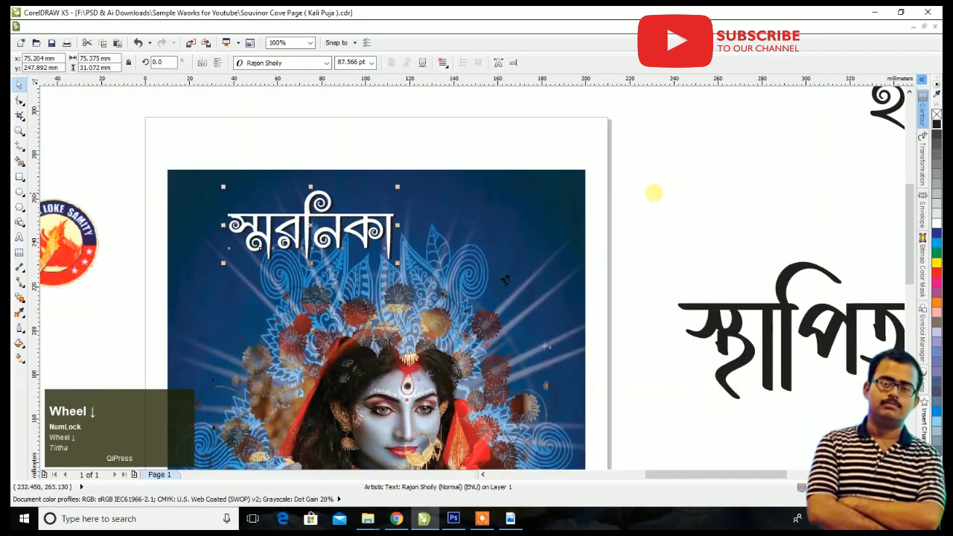
- Place the ২০২০ text beside the title on the poster, scale it to about 56 mm wide and fill it yellow
scroll(661, 190, "down", 1)
left_click_drag(791, 143, 553, 225)
scroll(552, 225, "up", 2)
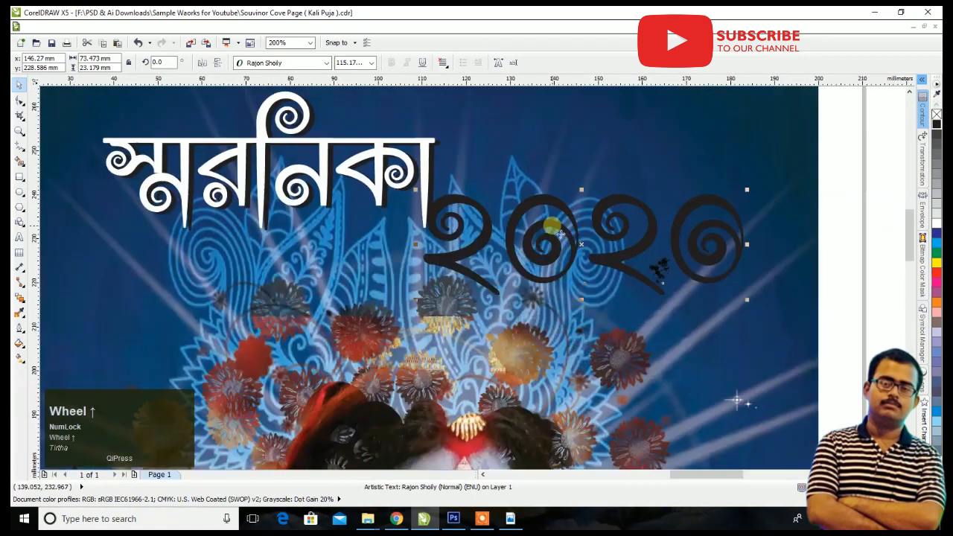
left_click_drag(748, 191, 742, 211)
left_click_drag(516, 256, 503, 214)
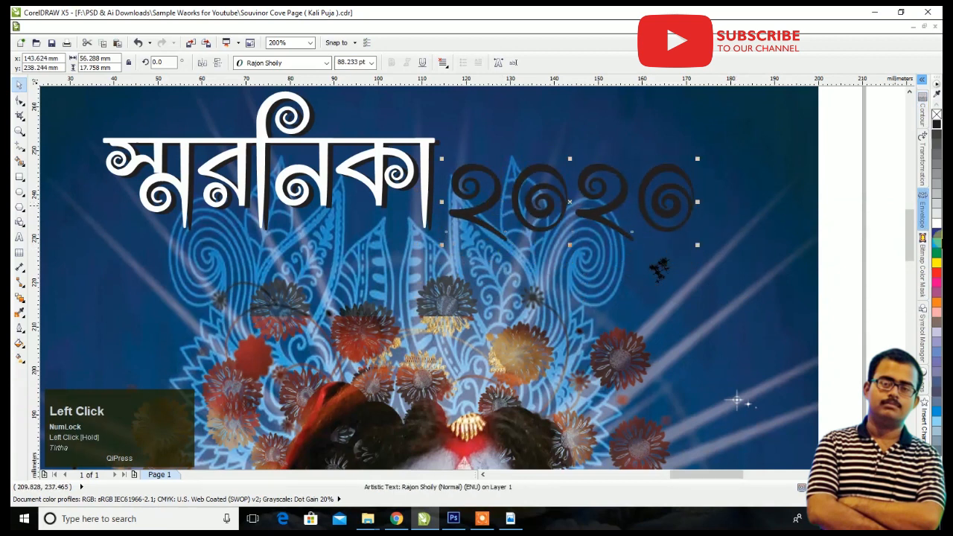
left_click(935, 268)
- Place a black copy of the ২০২০ text behind the yellow one, offset slightly down and to the right as a shadow
scroll(713, 197, "up", 3)
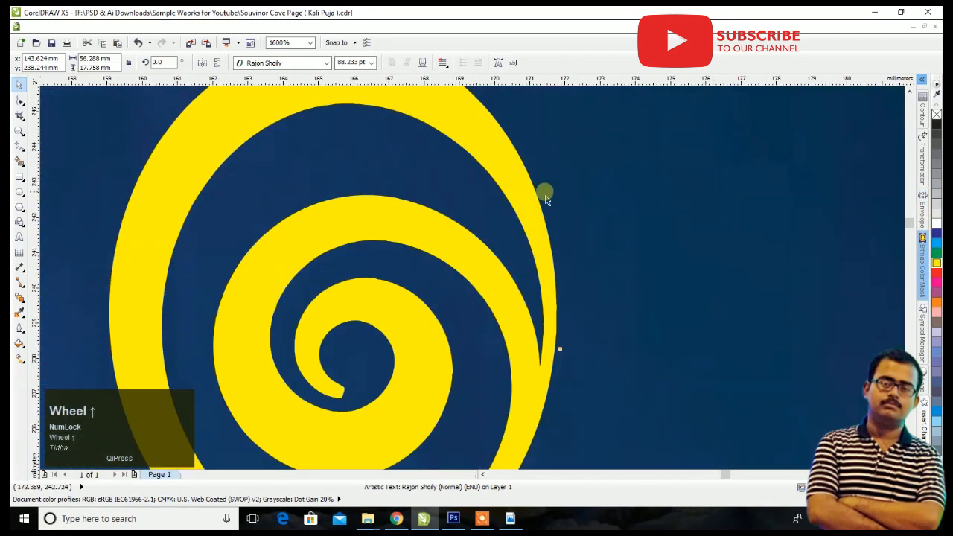
left_click_drag(547, 217, 585, 244)
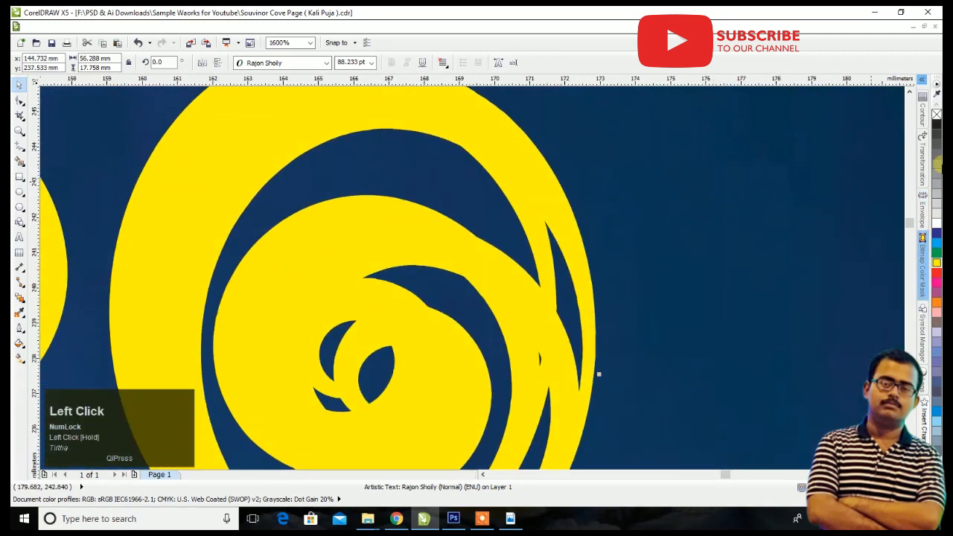
left_click(937, 125)
scroll(935, 134, "down", 1)
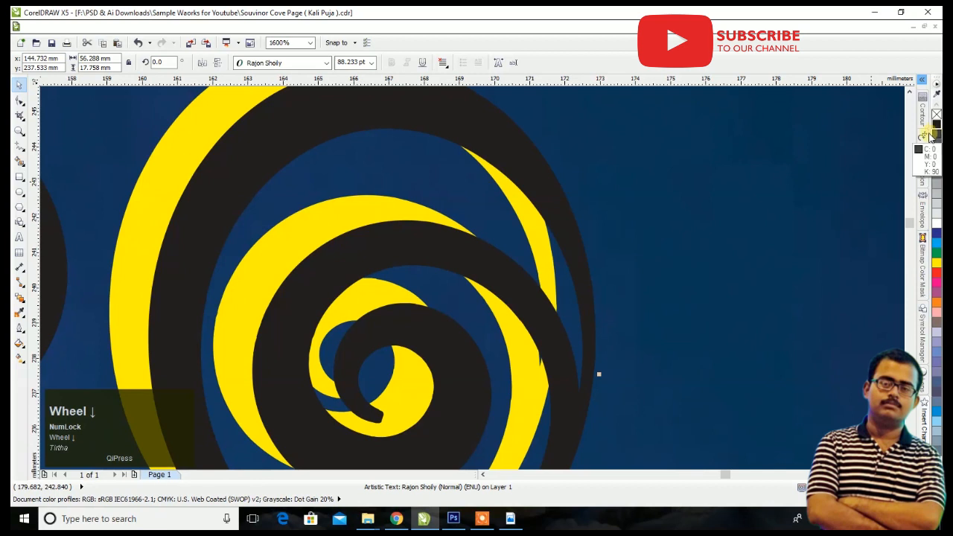
left_click(152, 214)
left_click(495, 393)
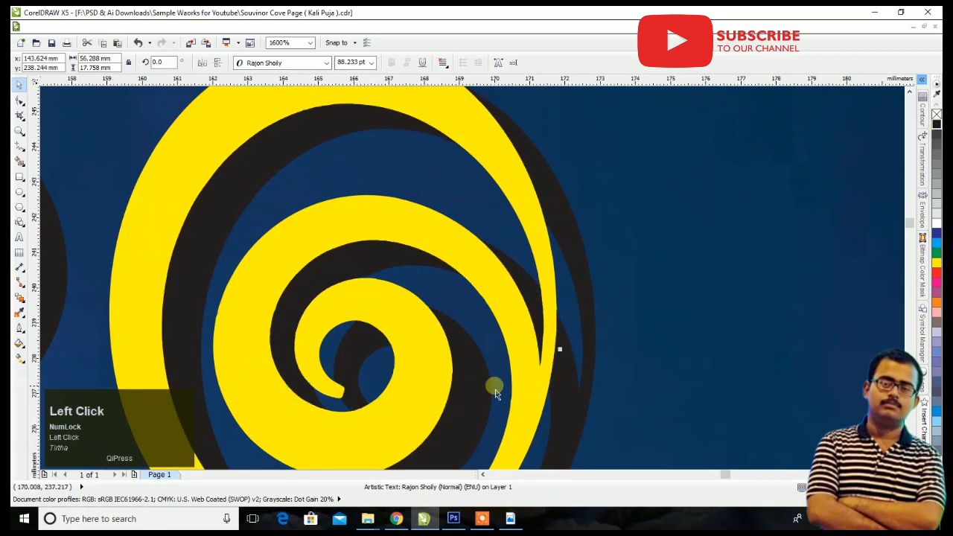
left_click_drag(582, 401, 566, 403)
scroll(559, 398, "down", 3)
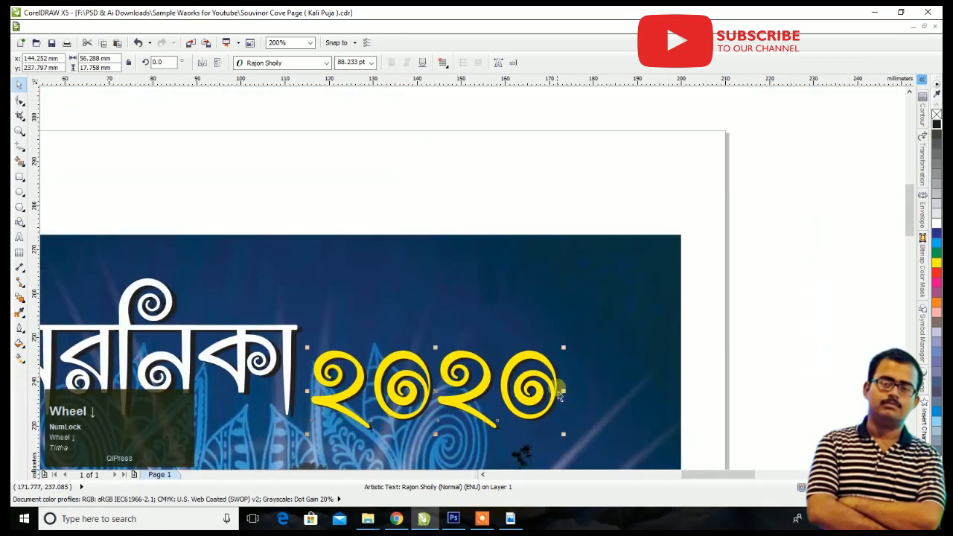
- Group the title and the year text together with their black shadow copies
scroll(425, 412, "up", 1)
scroll(545, 268, "down", 2)
left_click(712, 224)
left_click_drag(753, 175, 192, 344)
key("ctrl+g")
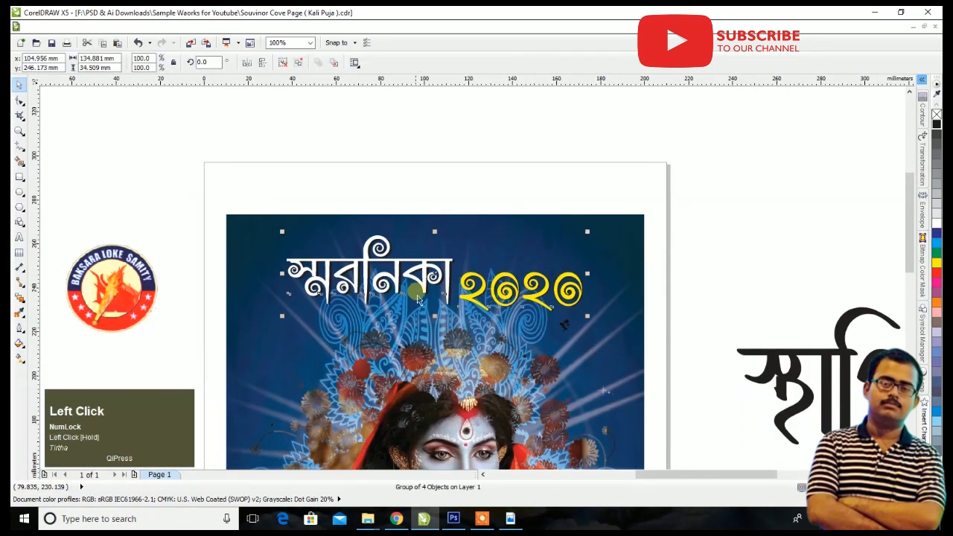
- Select the title group together with the poster image and align the two objects
left_click(511, 222, "shift")
left_click(466, 64)
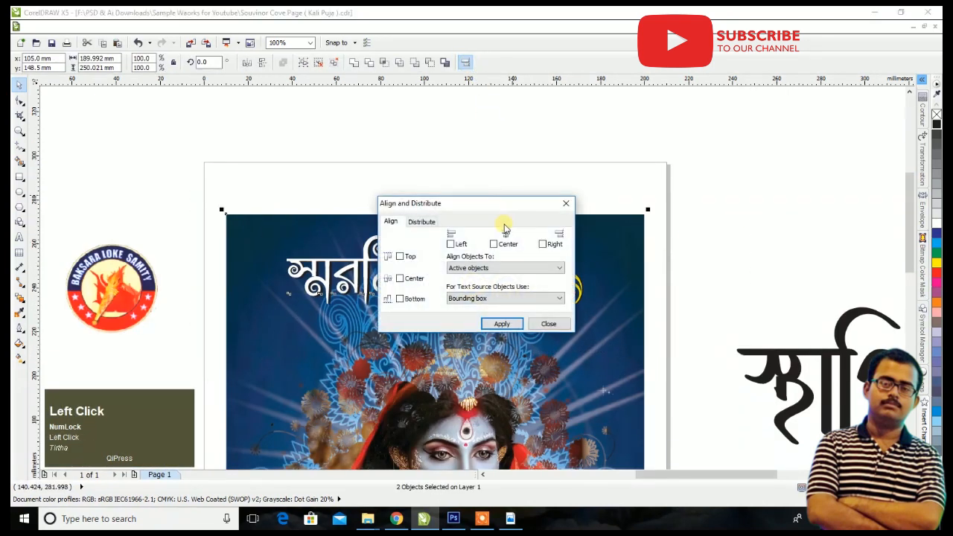
left_click(548, 324)
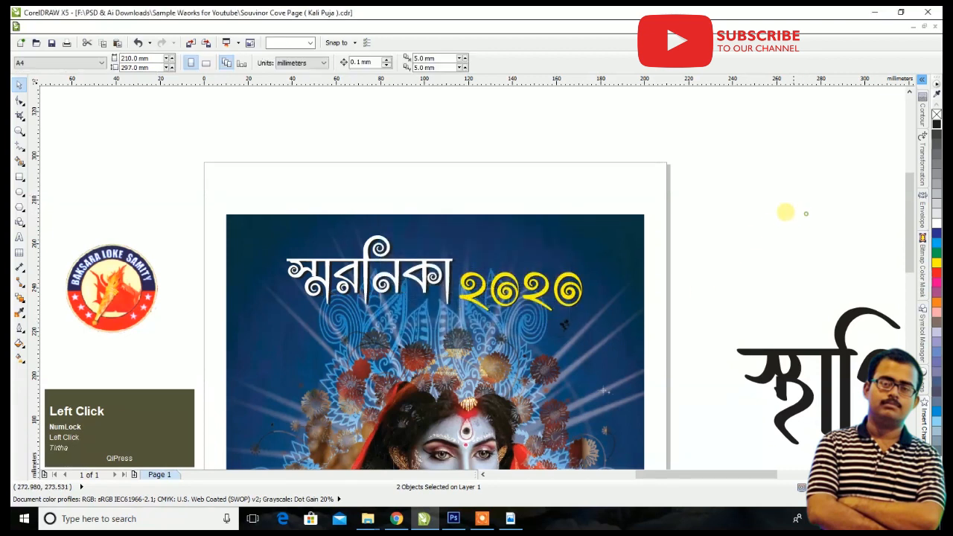
- Move the সর্বজনীন শ্রী শ্রী শ্যামা পূজা text above the poster's right side and shift the স্থাপিত text slightly upward beside the poster
scroll(566, 214, "down", 2)
scroll(566, 214, "up", 2)
scroll(565, 214, "down", 1)
scroll(537, 168, "up", 1)
scroll(739, 213, "down", 1)
left_click_drag(818, 170, 639, 115)
scroll(474, 242, "down", 1)
scroll(629, 238, "up", 1)
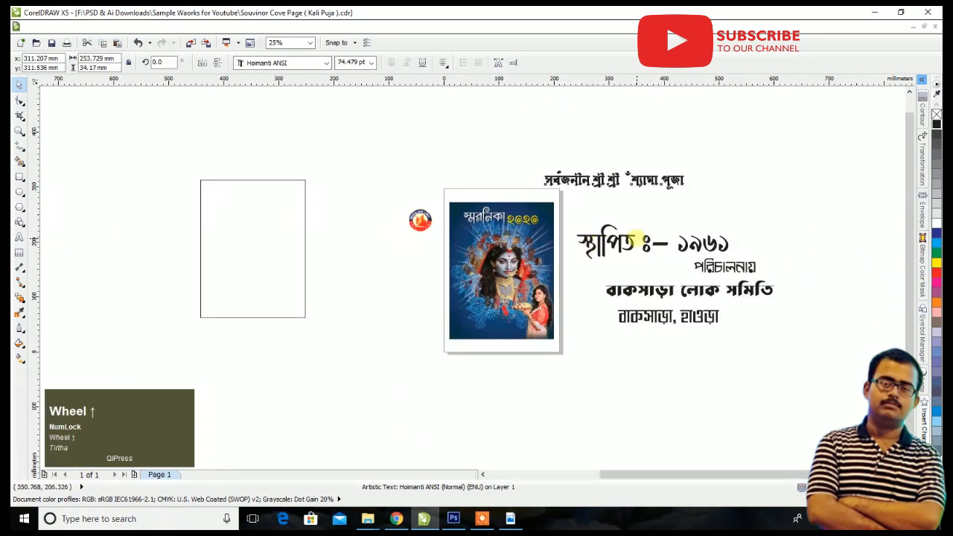
mouse_move(617, 240)
left_mouse_down()
mouse_move(538, 195)
mouse_move(755, 188)
mouse_move(392, 201)
mouse_move(346, 220)
mouse_move(611, 231)
left_mouse_up()
- Place the পরিচালনায় text on the lower part of the poster, fill it yellow and scale it to about 46 mm wide
scroll(610, 231, "down", 1)
left_click_drag(722, 265, 496, 322)
scroll(497, 323, "up", 3)
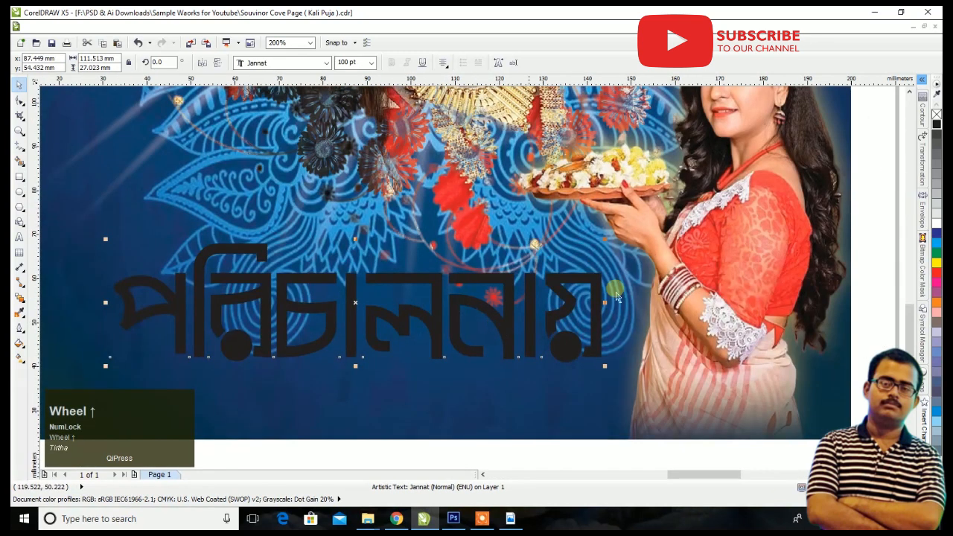
left_click(936, 253)
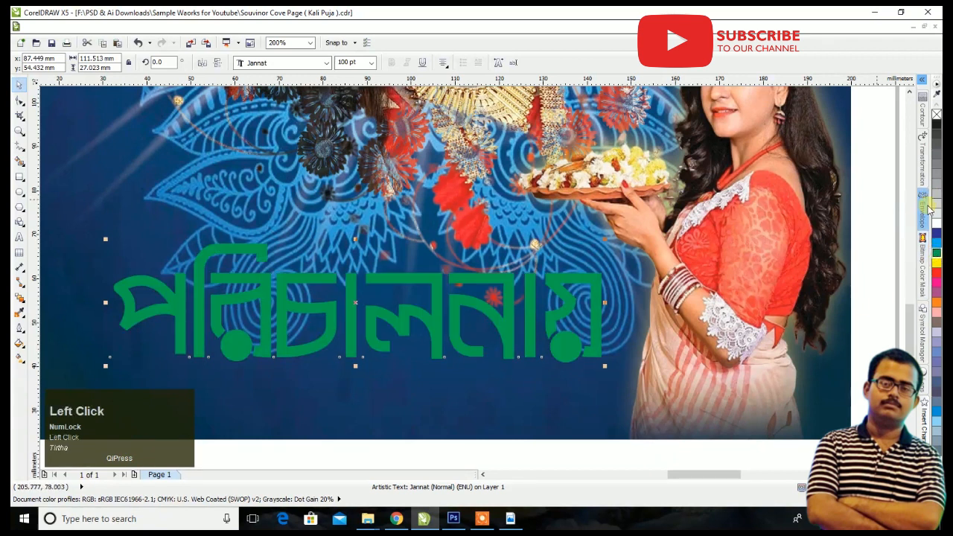
left_click(936, 262)
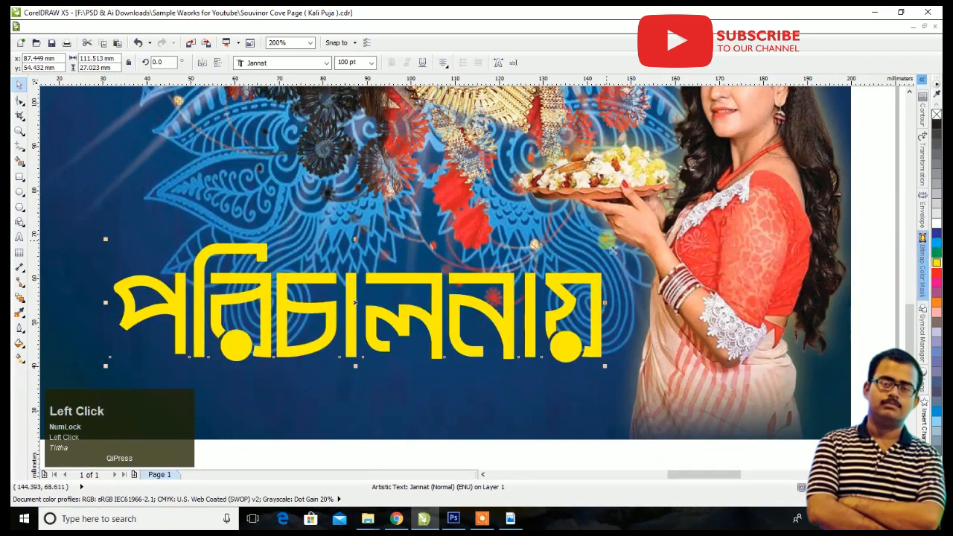
left_click_drag(612, 250, 514, 247)
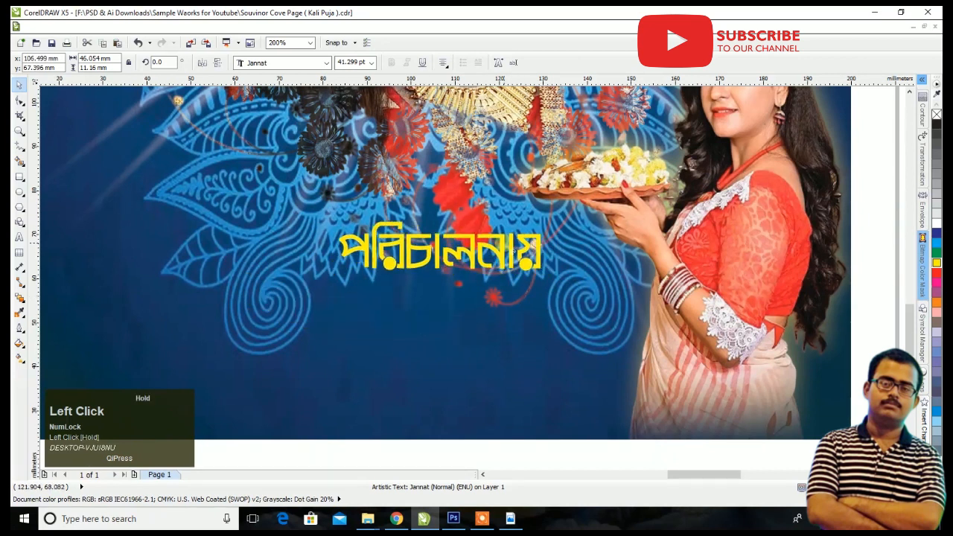
- Apply a one-step outside contour with a 0.8 mm offset to the yellow পরিচালনায় text
scroll(562, 237, "up", 2)
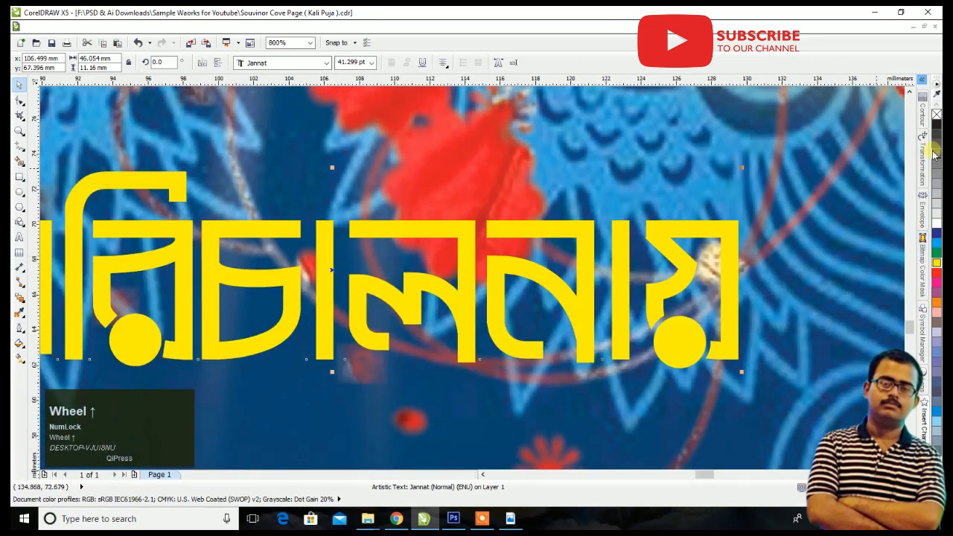
left_click(921, 119)
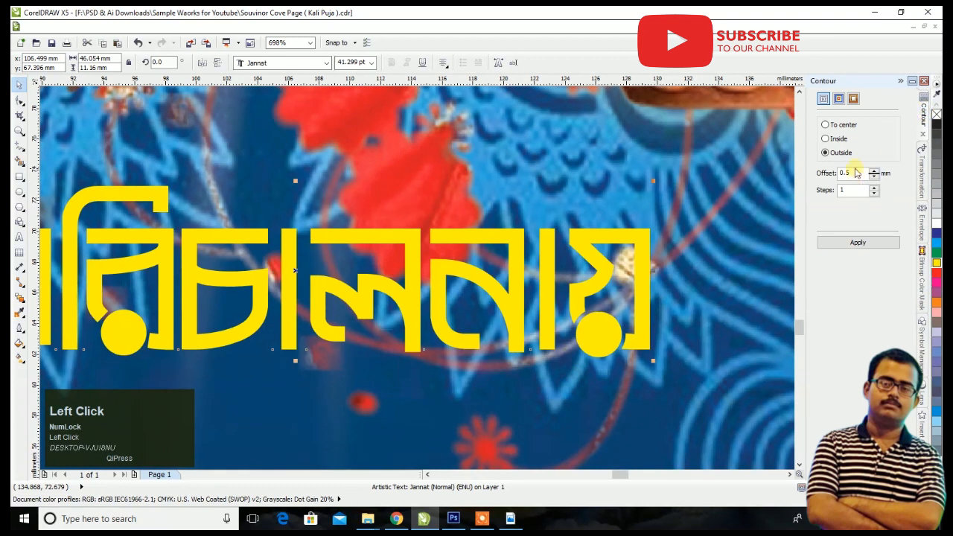
double_click(853, 173)
type("0.8")
left_click(847, 242)
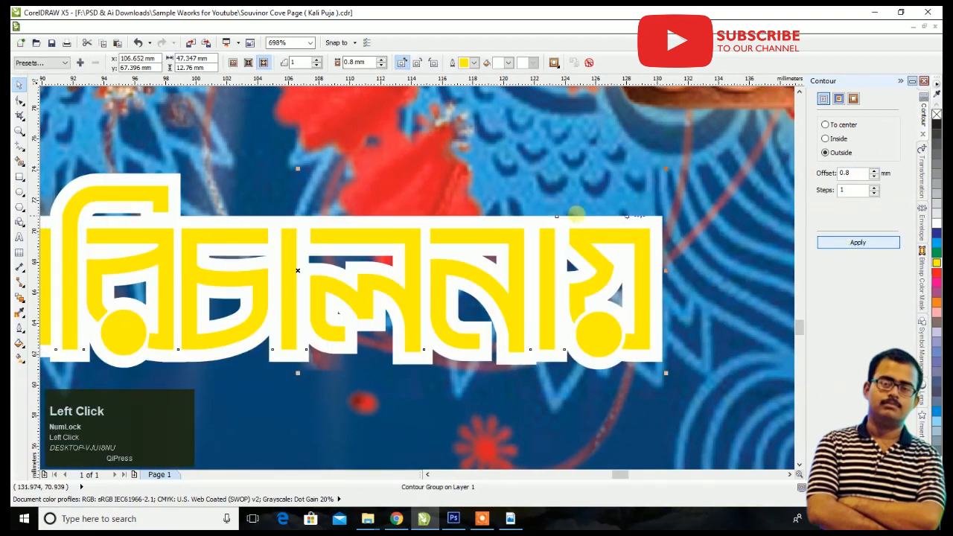
- Set the contour offset of the পরিচালনায় text to 0.4 mm and its fill colour to dark blue
type("0.")
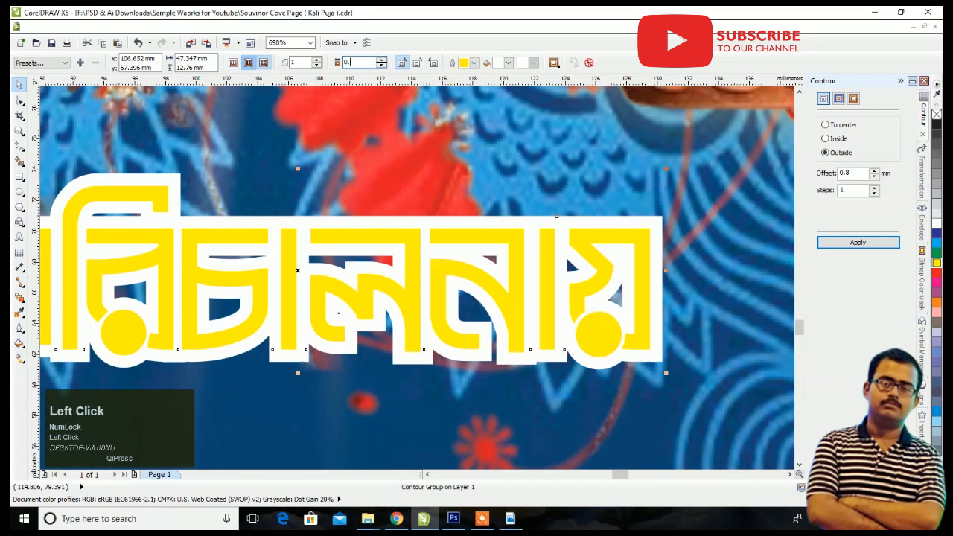
type("4")
key("Return")
left_click(508, 63)
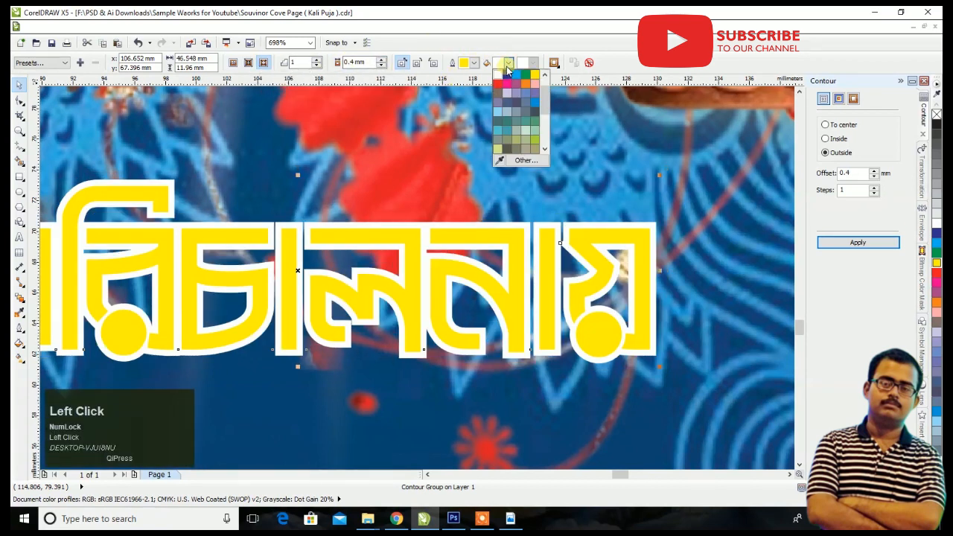
left_click(515, 74)
left_click(507, 63)
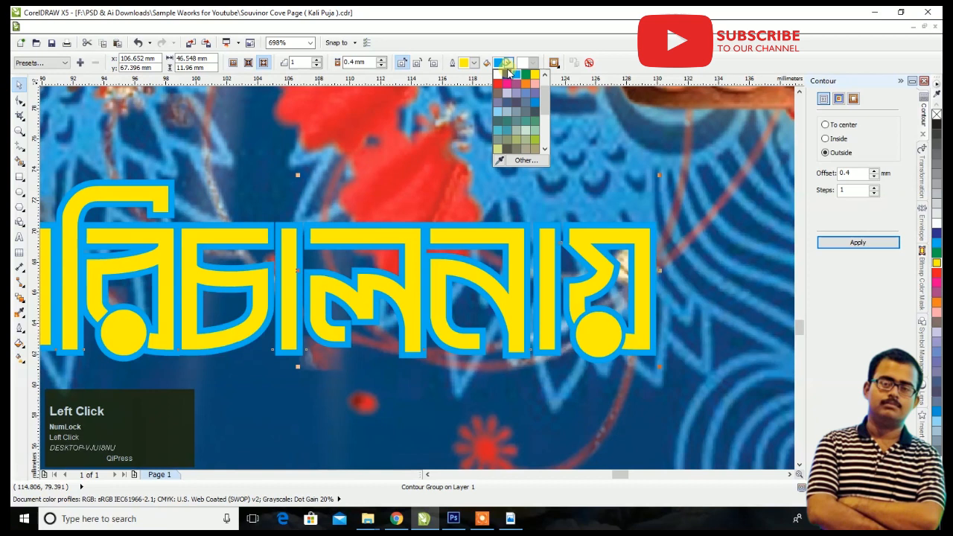
left_click(516, 84)
scroll(570, 223, "down", 5)
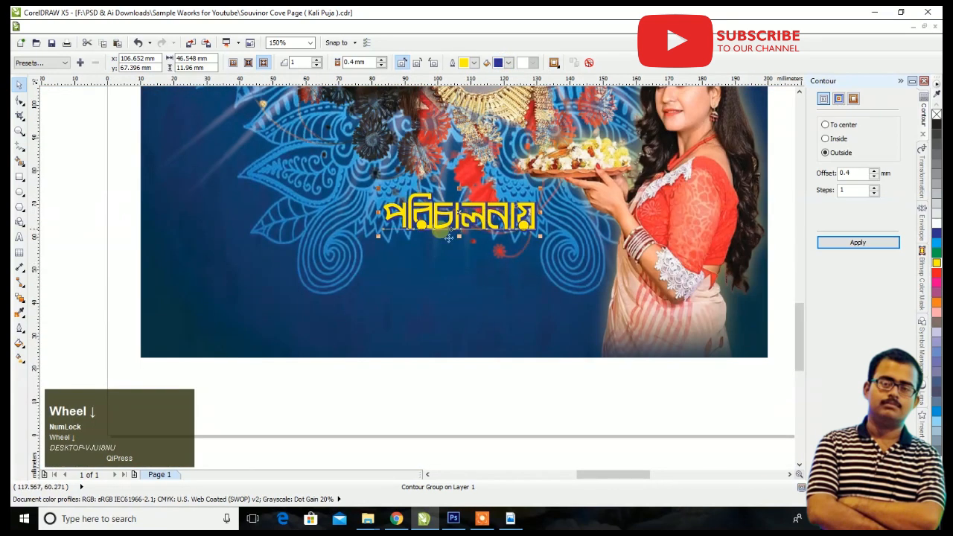
- Place the বাকসাড়া লোক সমিতি text below পরিচালনায় on the poster and scale it to about 110 mm wide
scroll(570, 222, "down", 3)
left_click(570, 222)
scroll(599, 234, "down", 2)
left_click_drag(605, 194, 484, 229)
scroll(484, 230, "up", 4)
left_click_drag(637, 215, 573, 236)
scroll(407, 247, "up", 2)
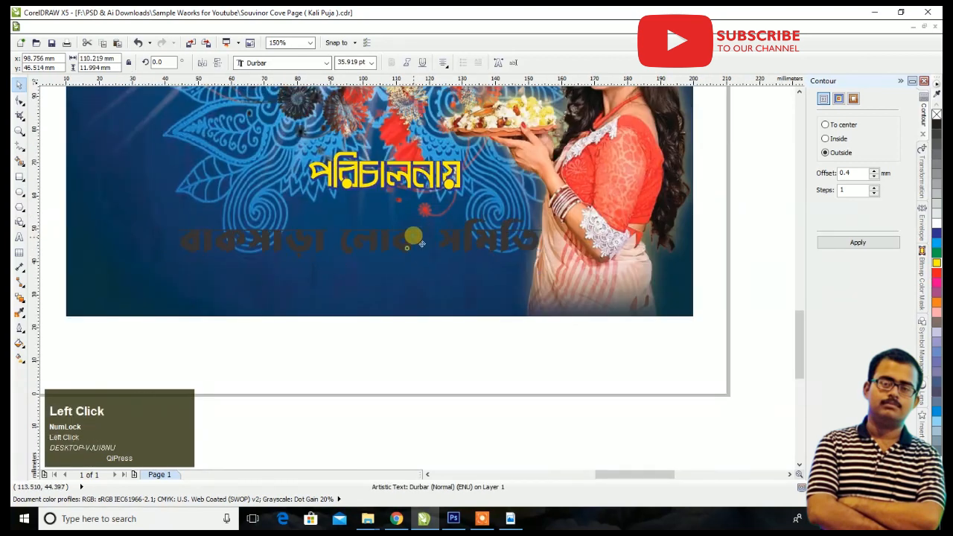
left_click_drag(435, 224, 429, 224)
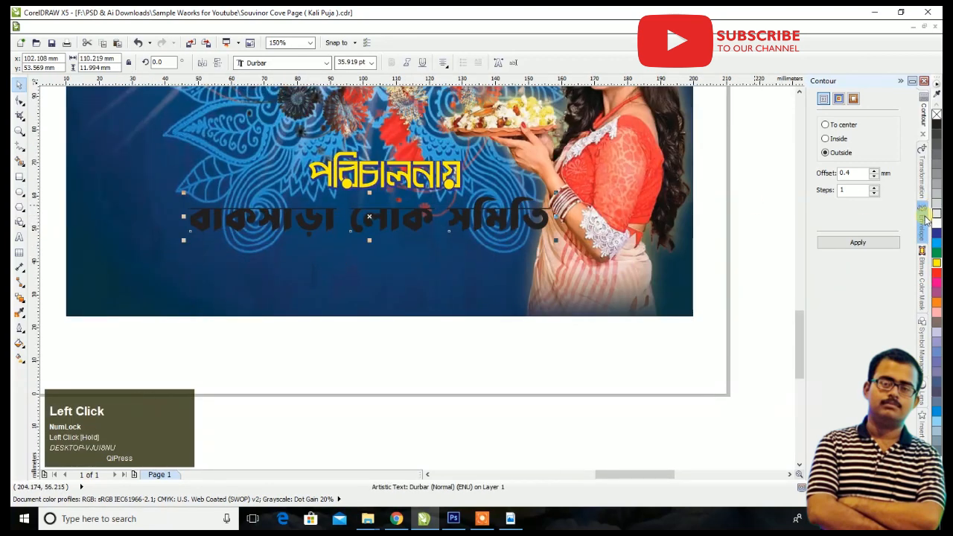
- Fill the বাকসাড়া লোক সমিতি text red and give it a white outside contour with a 0.4 mm offset
left_click(936, 273)
left_click(856, 243)
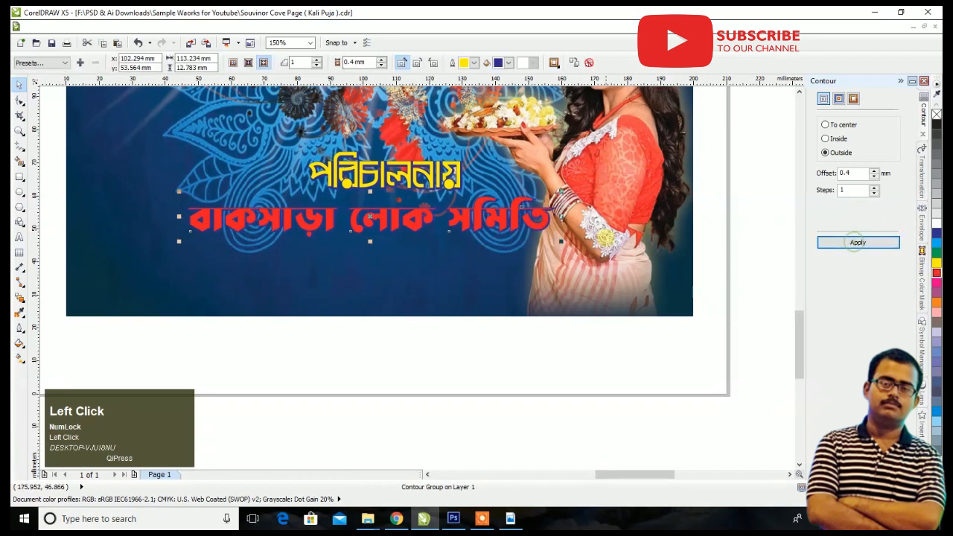
left_click(506, 64)
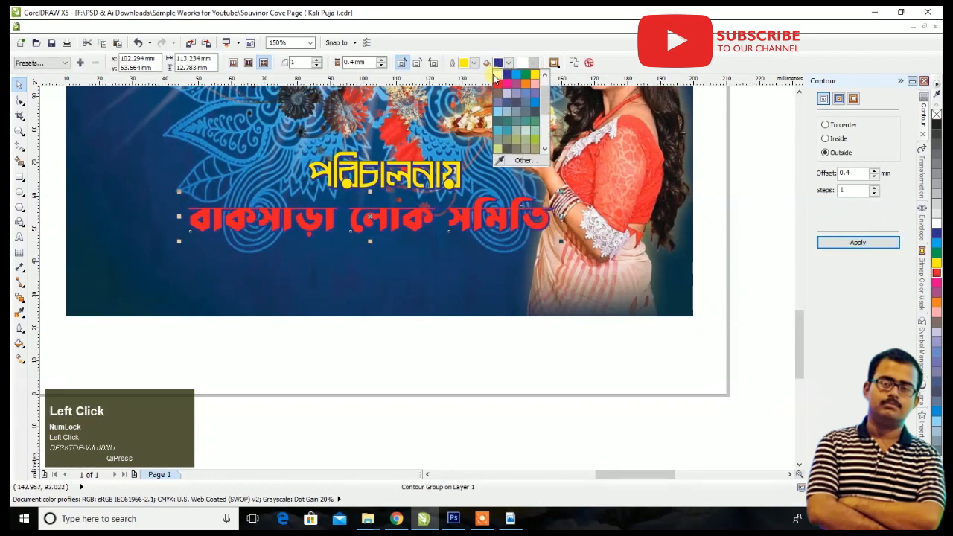
left_click(498, 75)
- Stretch the red বাকসাড়া লোক সমিতি text to about 18 mm high and centre it horizontally on the poster image
left_click_drag(369, 241, 370, 261)
left_click_drag(422, 212, 437, 202)
left_click(458, 283)
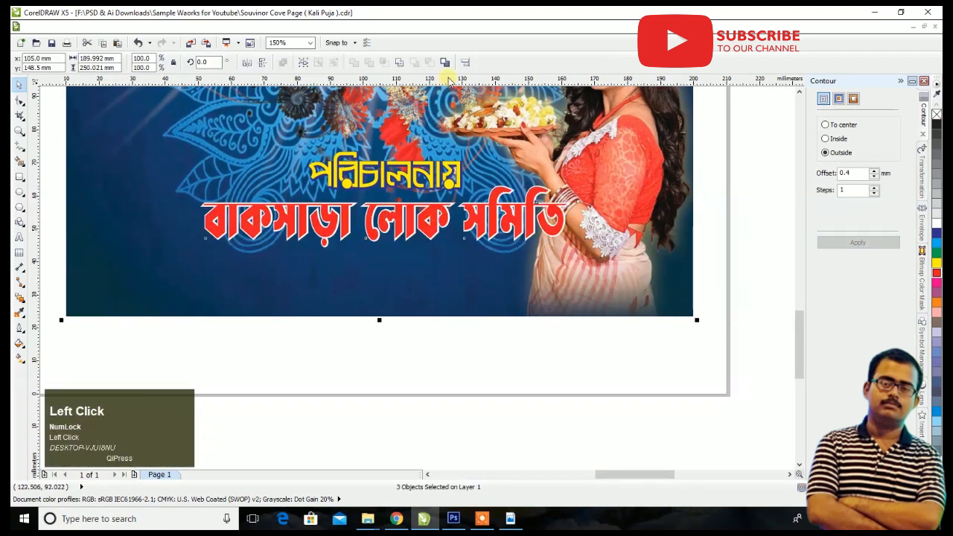
left_click(465, 62)
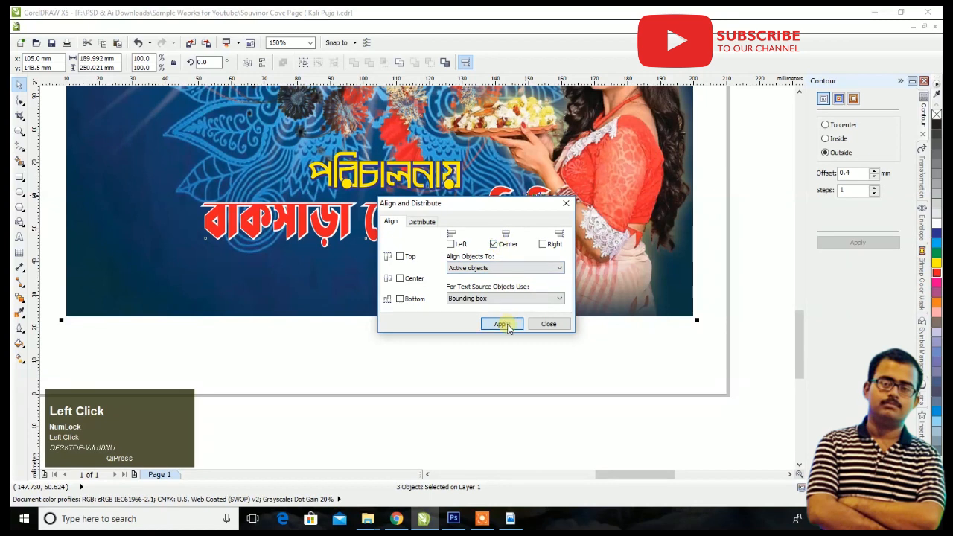
left_click(501, 324)
- Reduce the পরিচালনায় text to about 9 mm high, reposition it above the red line and adjust the red line's position
scroll(397, 190, "up", 2)
left_click(486, 147)
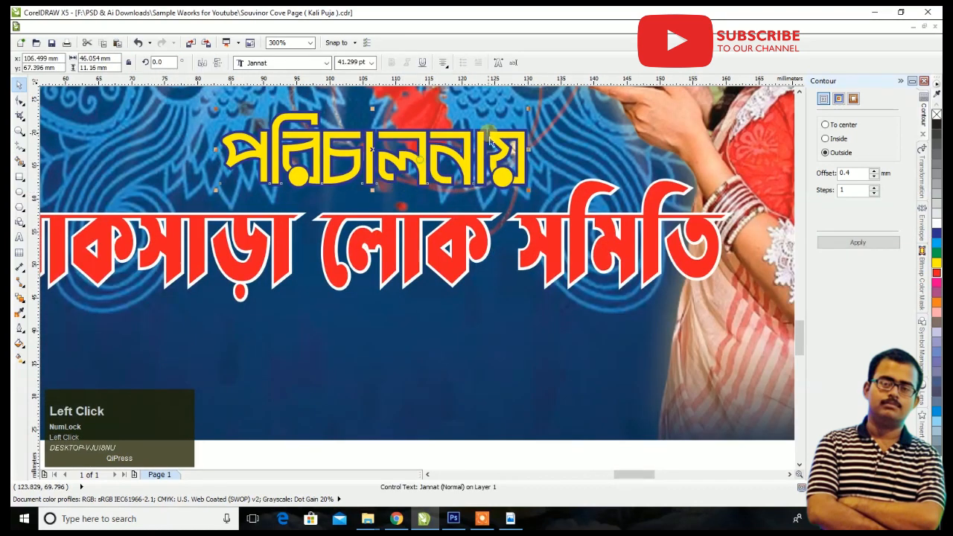
left_click_drag(533, 117, 534, 149)
left_click_drag(462, 165, 417, 173)
left_click(372, 223)
left_click(394, 226)
left_click_drag(390, 233, 400, 225)
scroll(401, 224, "down", 3)
scroll(411, 212, "up", 2)
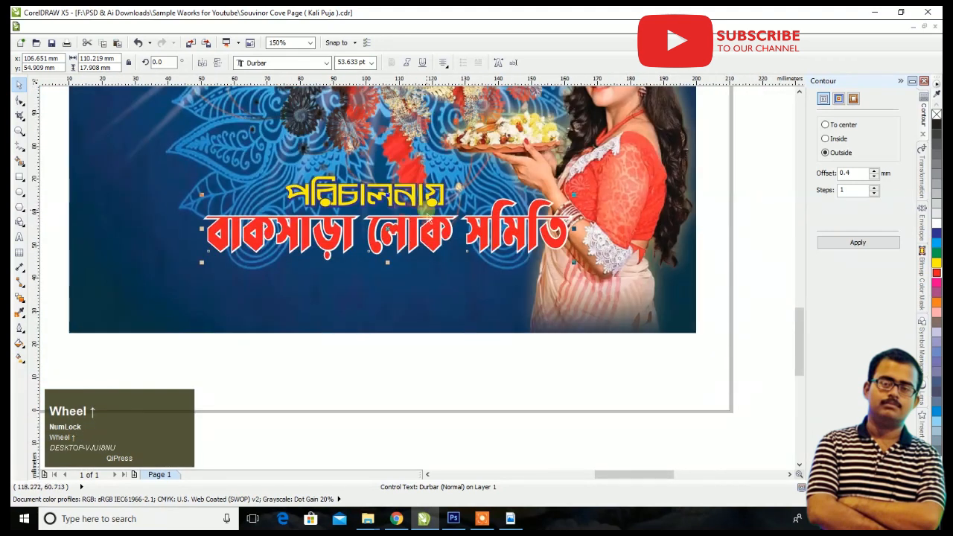
- Scale the পরিচালনায় text down to about 39 mm wide and place it just above the red line
left_click(413, 206)
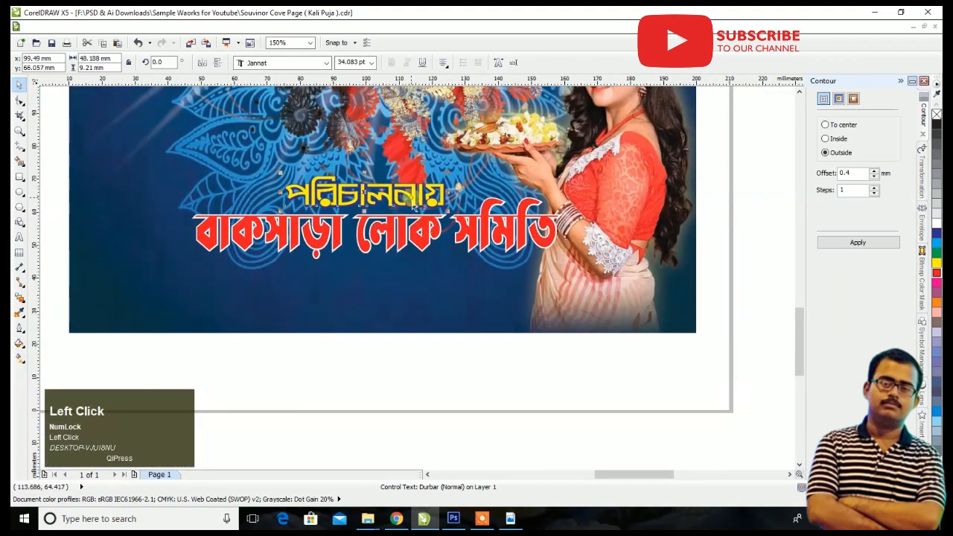
scroll(414, 206, "up", 2)
left_click_drag(400, 204, 497, 161)
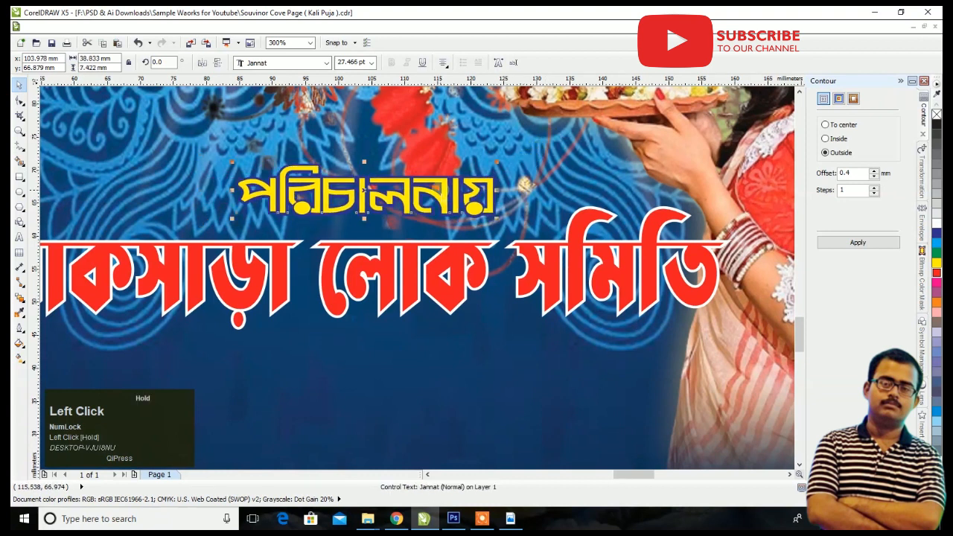
left_click_drag(449, 207, 448, 216)
scroll(447, 213, "down", 2)
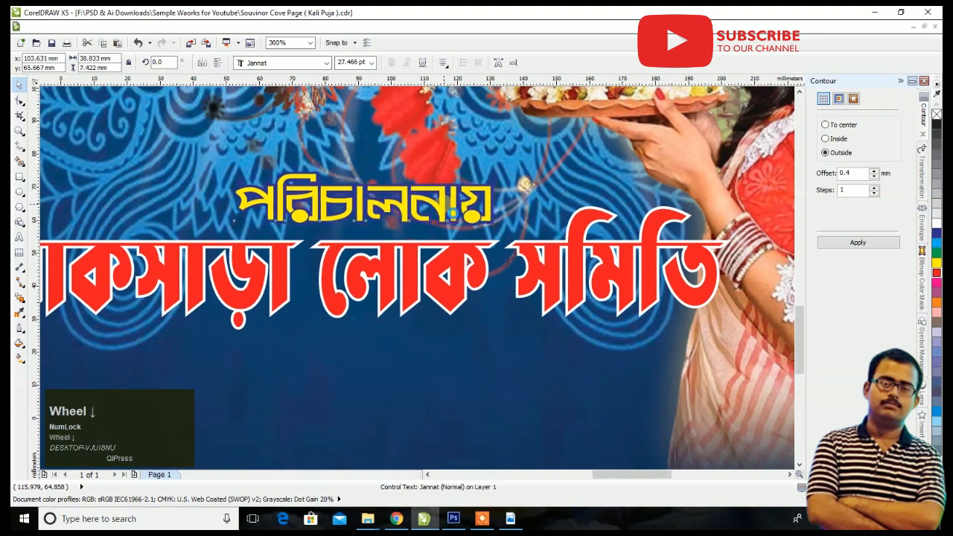
- Place the বাকসাড়া, হাওড়া text below the red line, scale it to about 68 mm wide and fill it white
scroll(473, 204, "down", 1)
left_click_drag(660, 195, 409, 232)
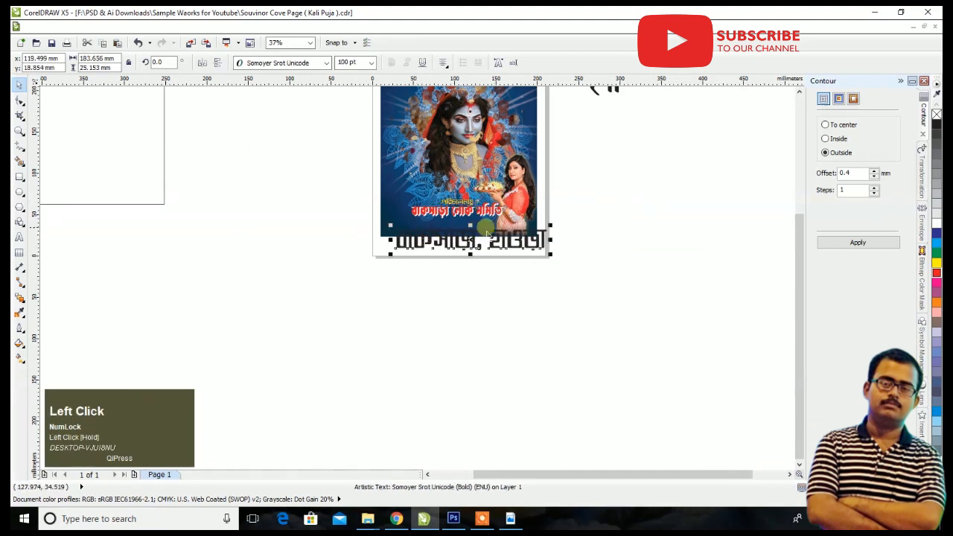
scroll(485, 224, "up", 2)
left_click_drag(728, 235, 632, 257)
left_click_drag(472, 282, 423, 215)
left_click(934, 222)
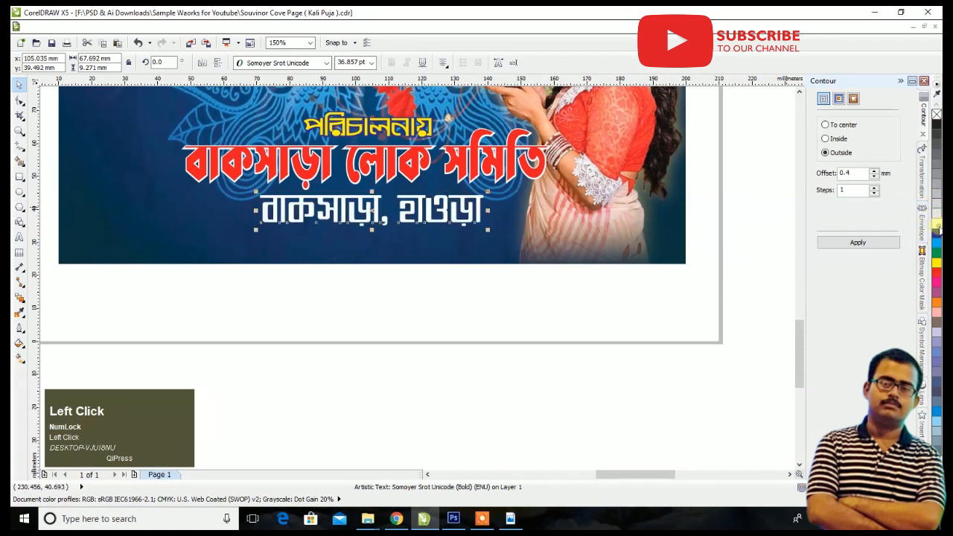
scroll(544, 145, "up", 2)
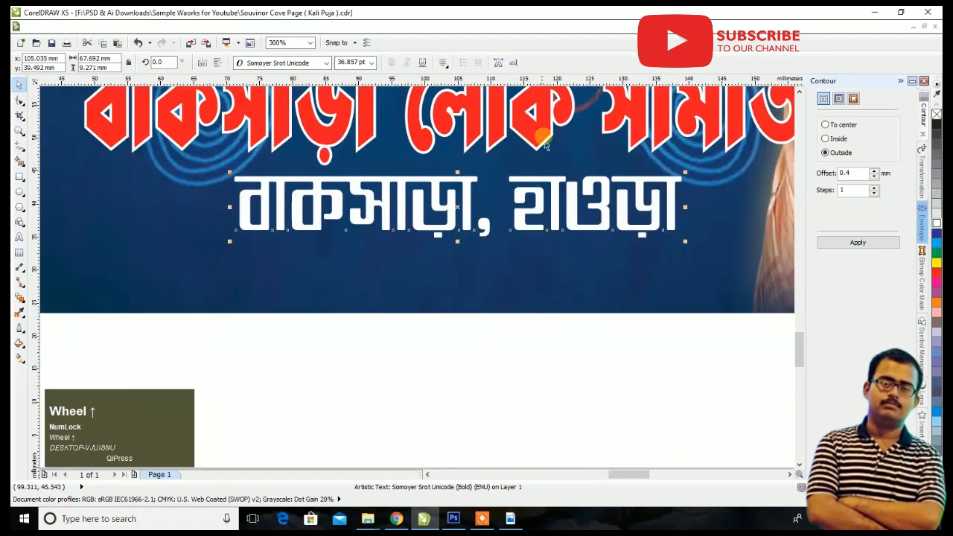
left_click(681, 180)
- Move the round Baksara Loke Samity logo into the poster's upper-left corner and scale it to about 37 mm wide
scroll(674, 179, "down", 3)
scroll(593, 132, "up", 2)
scroll(593, 132, "down", 2)
scroll(447, 287, "up", 1)
left_click(286, 224)
left_click_drag(290, 228, 356, 229)
scroll(353, 206, "up", 4)
left_click_drag(326, 275, 329, 249)
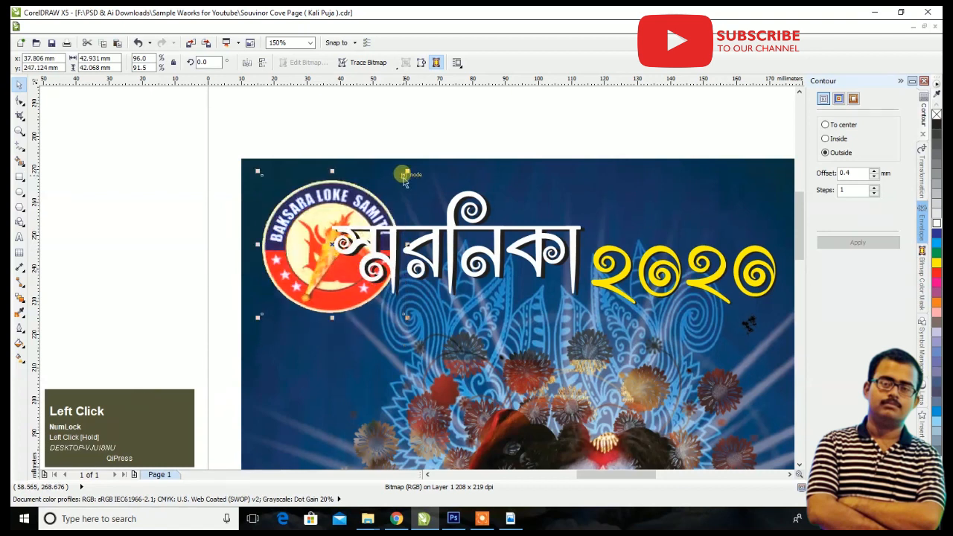
left_click_drag(405, 174, 398, 181)
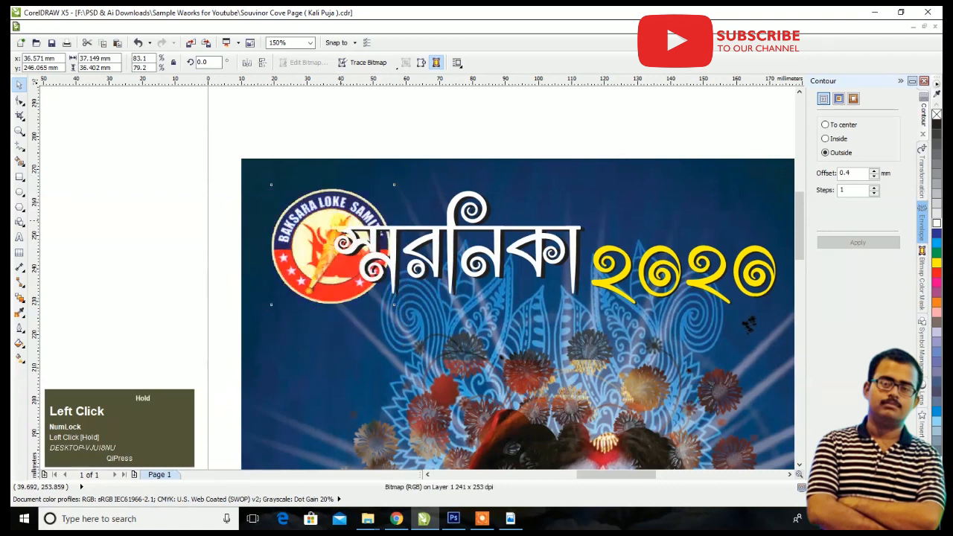
- Move the স্মরনিকা ২০২০ title group to the right of the logo and scale it to about 126 mm wide
scroll(340, 218, "down", 2)
scroll(451, 223, "up", 2)
left_click(446, 237)
left_click_drag(492, 240, 507, 242)
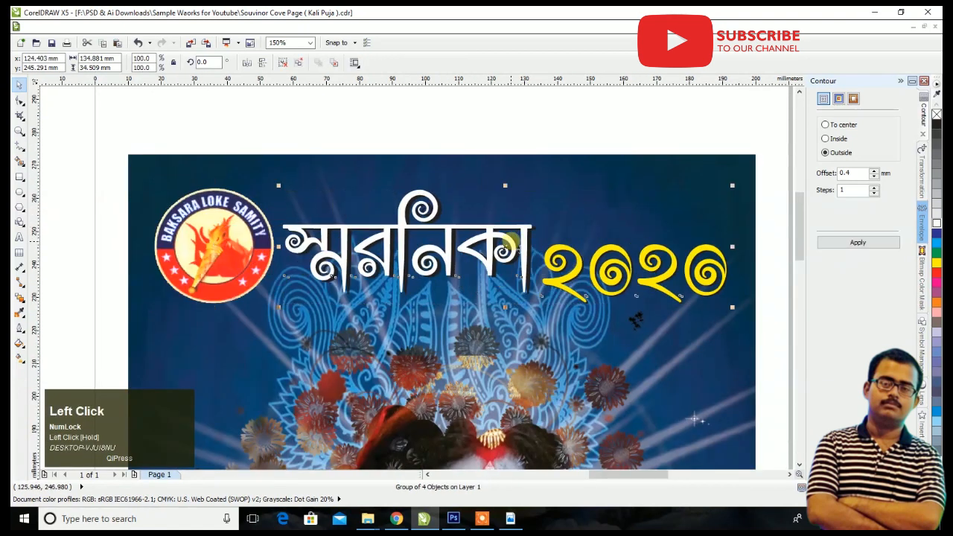
left_click_drag(733, 186, 702, 192)
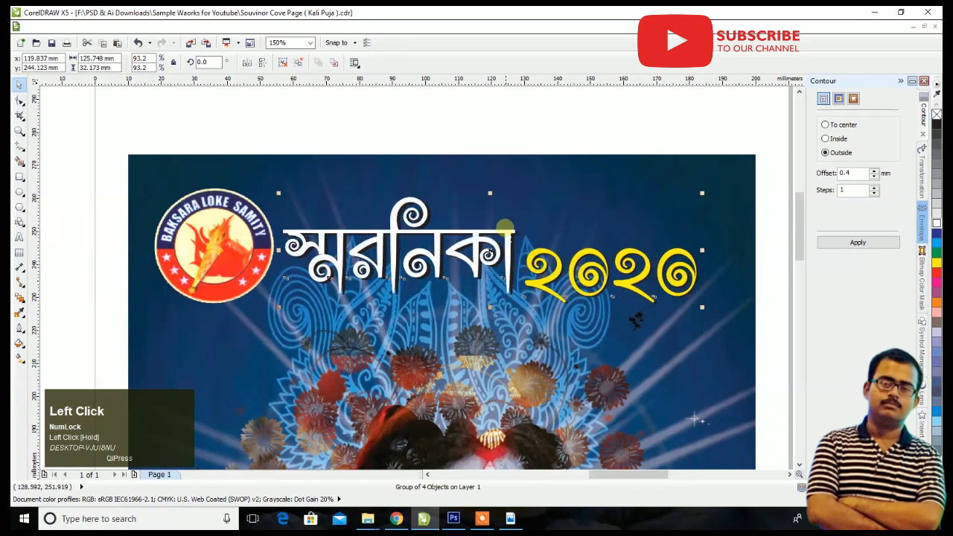
left_click_drag(503, 217, 505, 216)
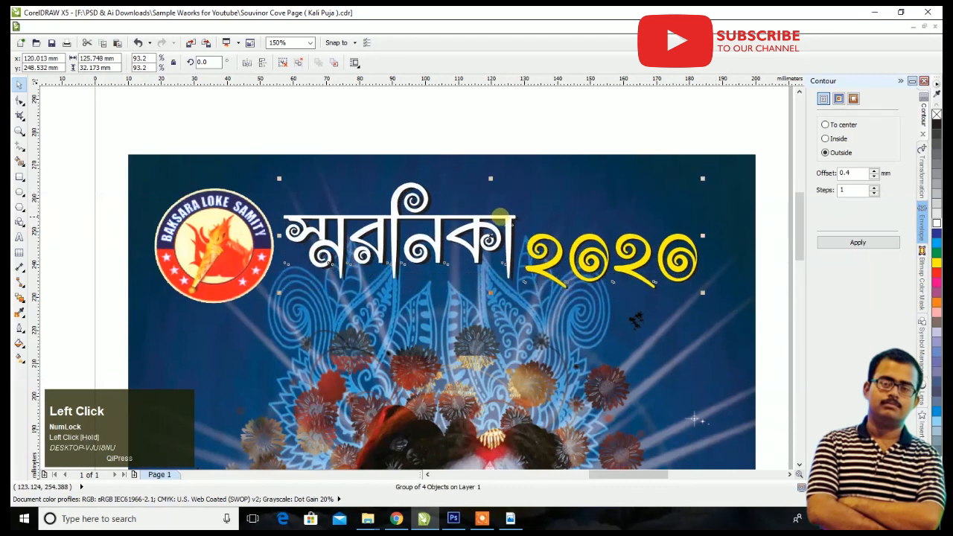
- Move the সর্বজনীন শ্রী শ্রী শ্যামা পূজা text line to just above the poster image
scroll(692, 246, "down", 3)
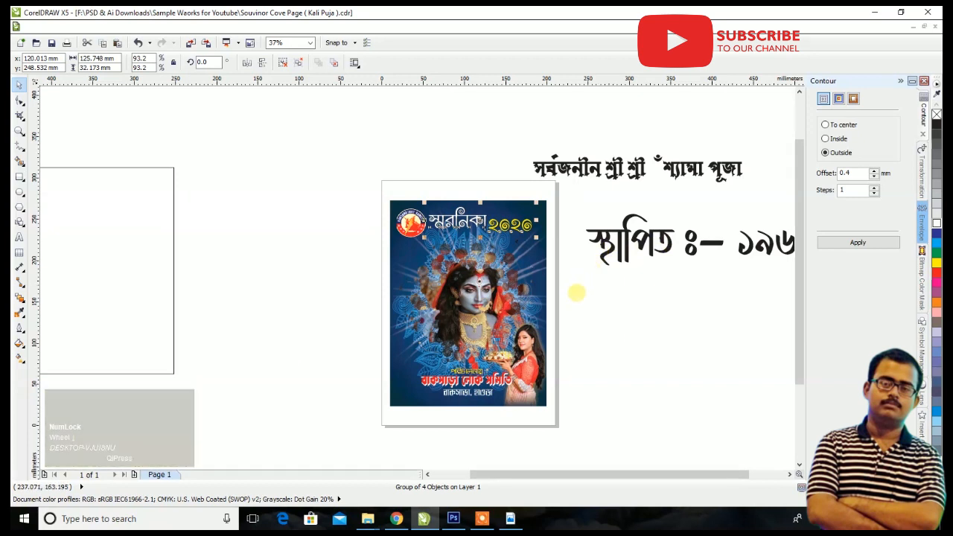
scroll(558, 336, "up", 1)
scroll(547, 206, "down", 1)
left_click_drag(556, 172, 425, 201)
scroll(435, 272, "up", 1)
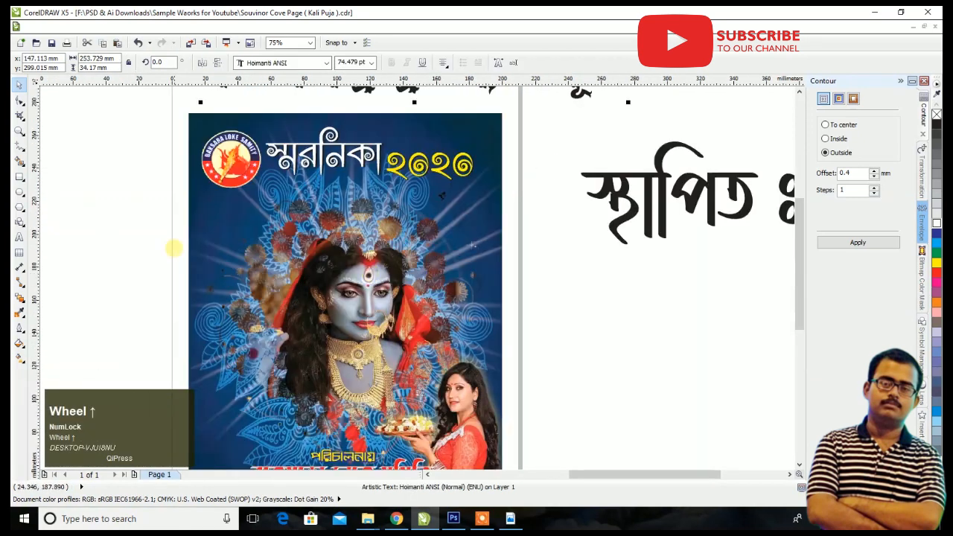
- Draw an ellipse about 150 mm wide and 145 mm high over the goddess on the poster
left_click(20, 191)
left_click_drag(212, 195, 463, 437)
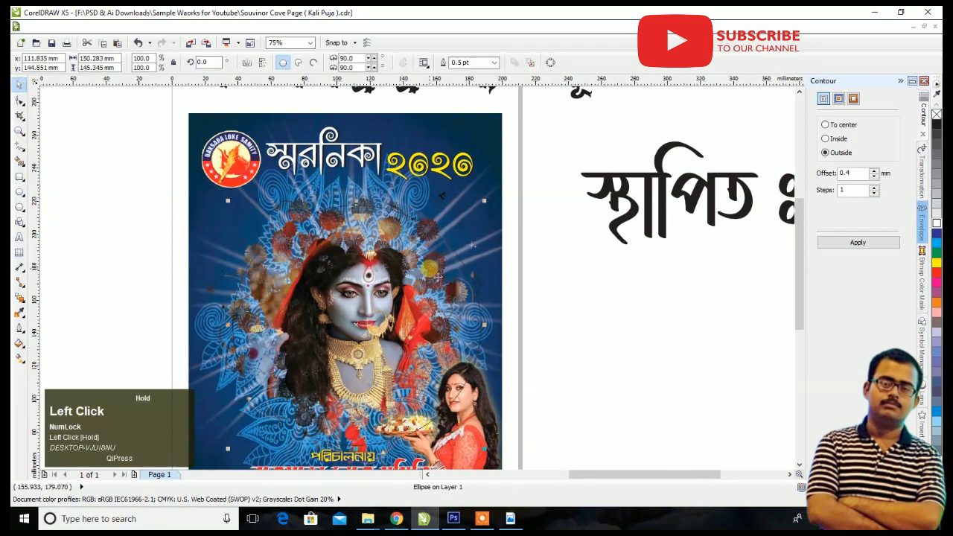
- Duplicate the সর্বজনীন শ্রী শ্রী শ্যামা পূজা line, place the copy below the title, scale it to about 199 mm wide and fill it yellow
scroll(421, 261, "down", 1)
left_click(430, 167)
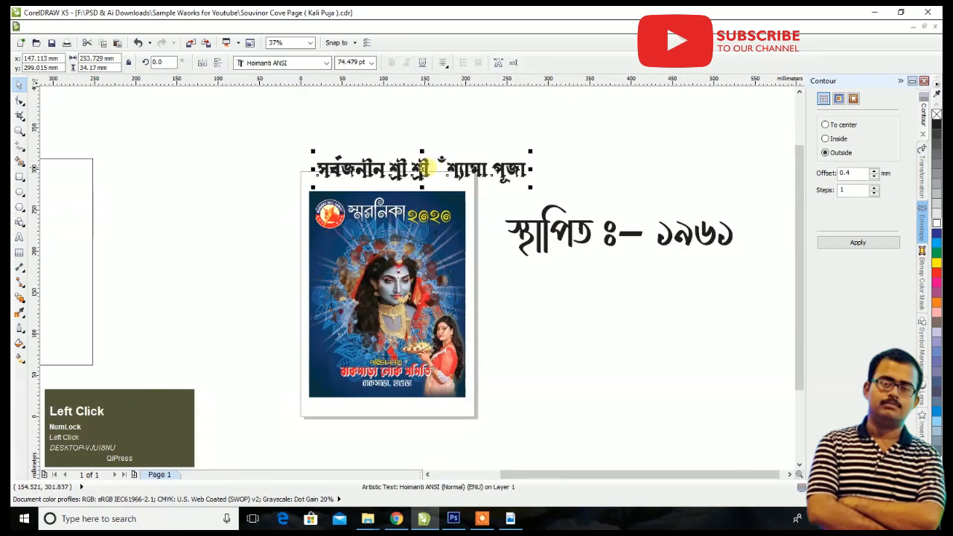
key("ctrl+d")
left_click_drag(430, 166, 408, 234)
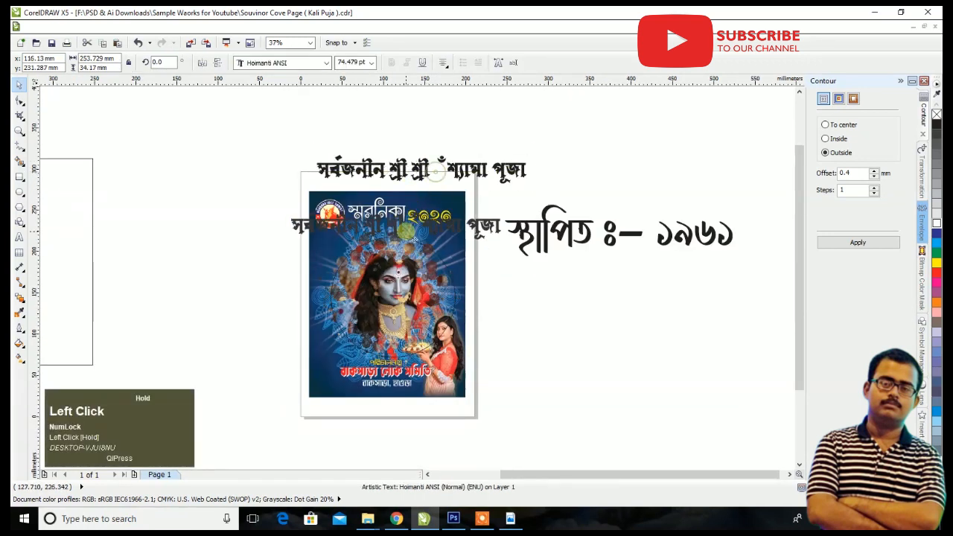
scroll(415, 247, "up", 1)
left_click_drag(606, 197, 563, 202)
left_click(936, 262)
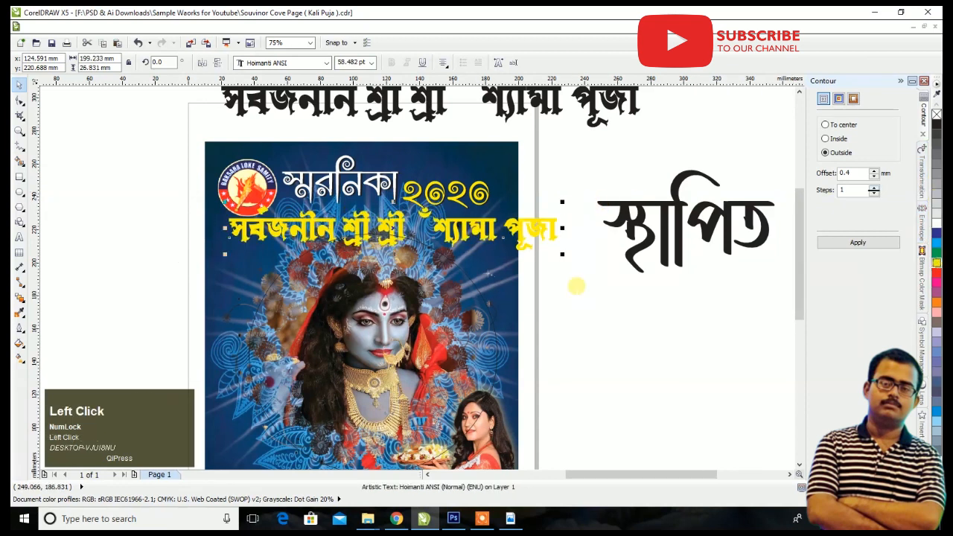
- Try to fit the yellow সর্বজনীন শ্রী শ্রী শ্যামা পূজা text along the ellipse
scroll(415, 313, "up", 1)
left_click(218, 26)
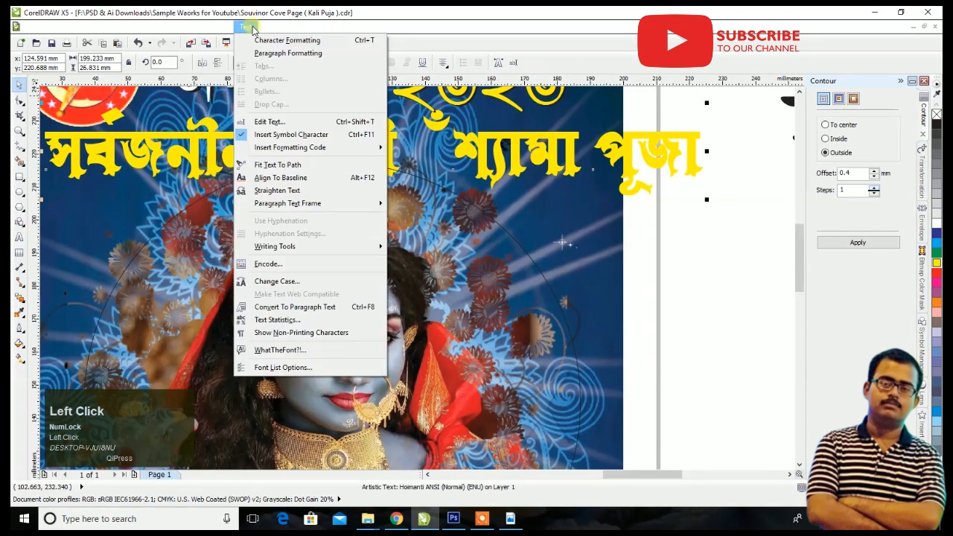
left_click(271, 166)
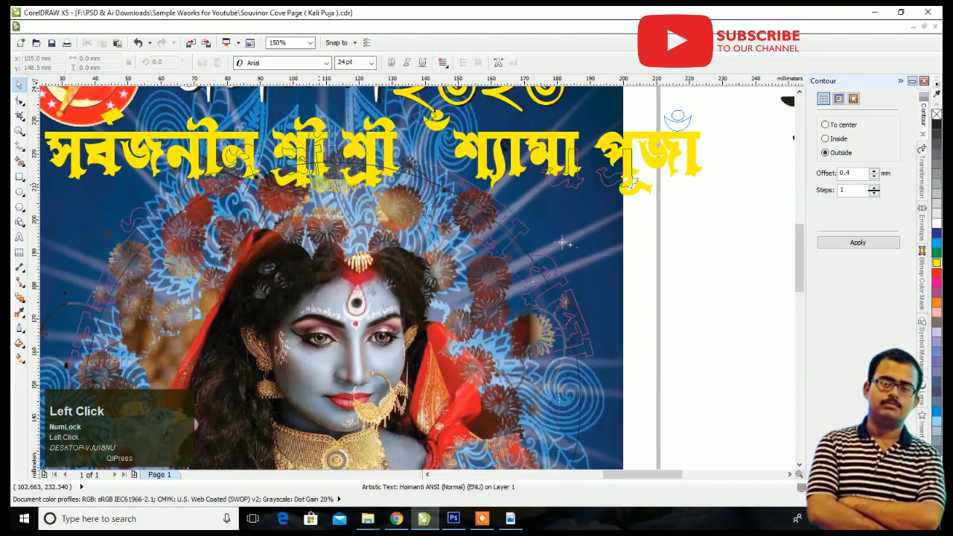
left_click(330, 190)
scroll(330, 190, "down", 2)
scroll(328, 188, "up", 2)
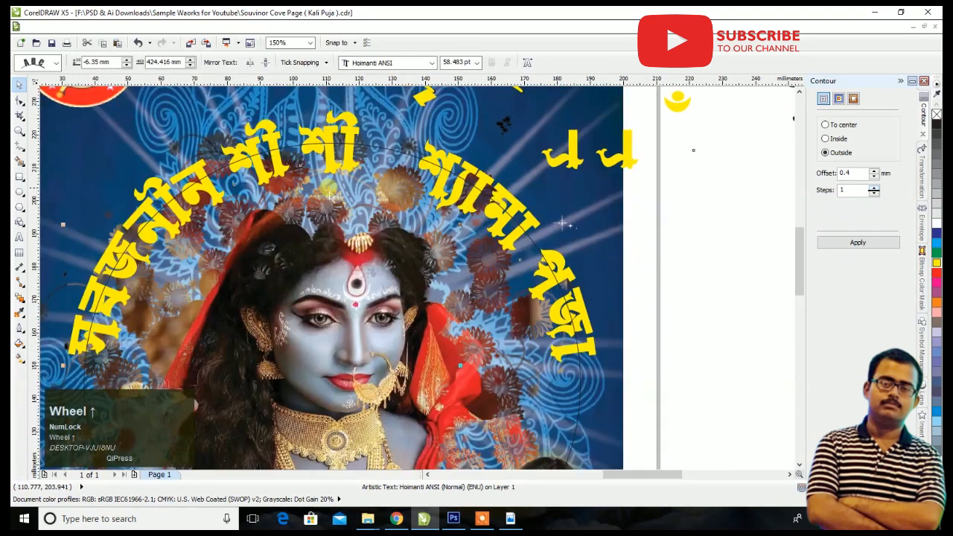
key("ctrl+z")
key("ctrl+q")
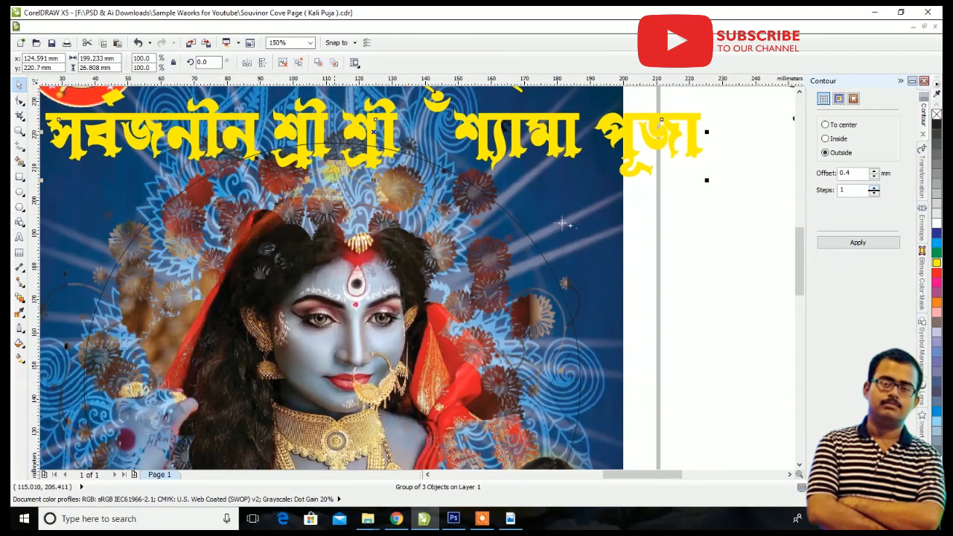
left_click(247, 26)
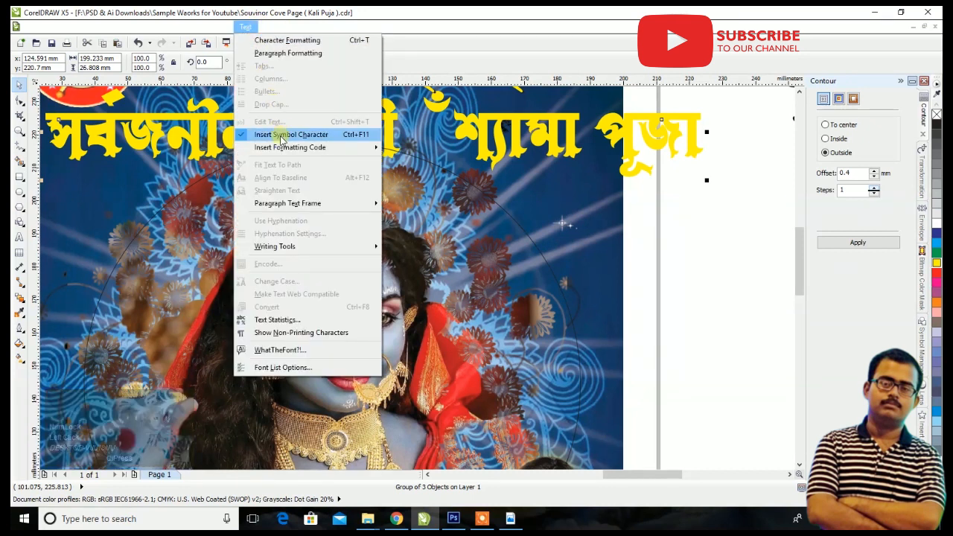
left_click(613, 223)
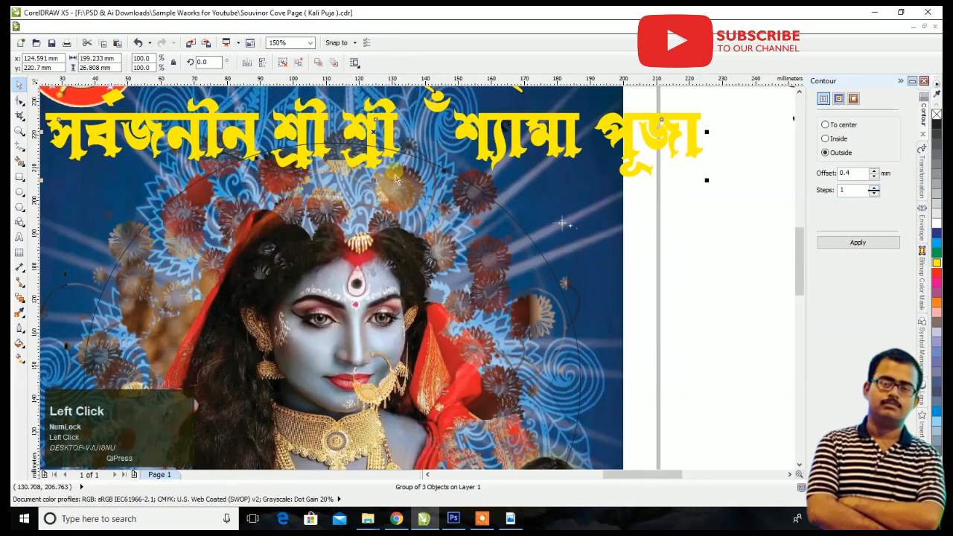
key("ctrl+z")
left_click(245, 28)
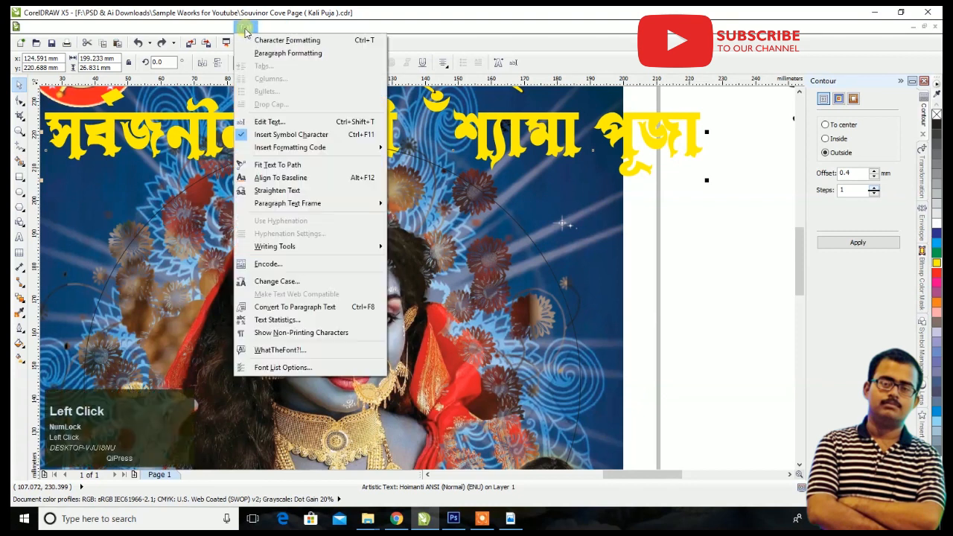
mouse_move(215, 27)
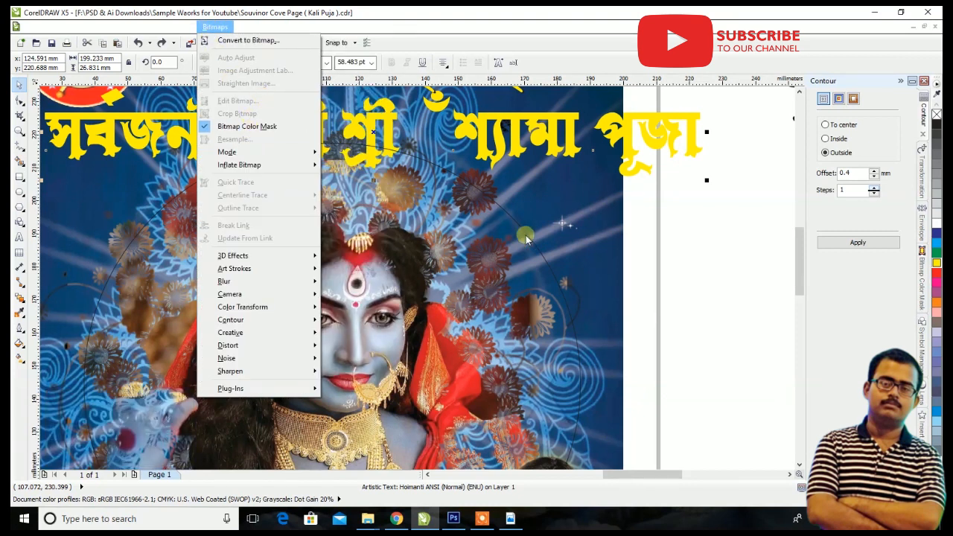
left_click(709, 242)
- Widen the ellipse to about 171 mm and shift it slightly upward on the poster
scroll(360, 260, "down", 1)
left_click(550, 259)
left_click(418, 274)
left_click_drag(465, 307, 489, 321)
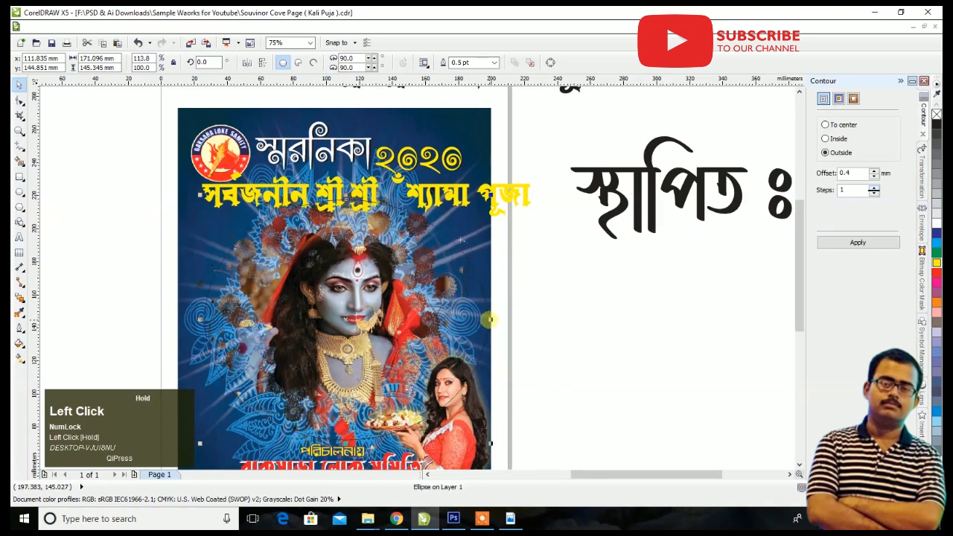
left_click_drag(419, 269, 418, 264)
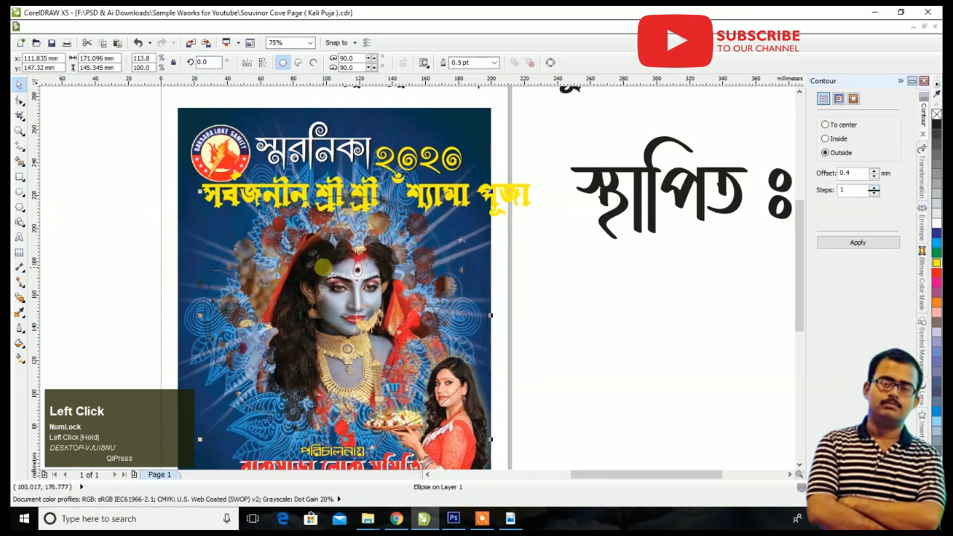
- Turn the ellipse into an open arc from 0 to 180 degrees and move it to the blank area below the স্থাপিত text
scroll(320, 269, "up", 2)
scroll(376, 226, "down", 2)
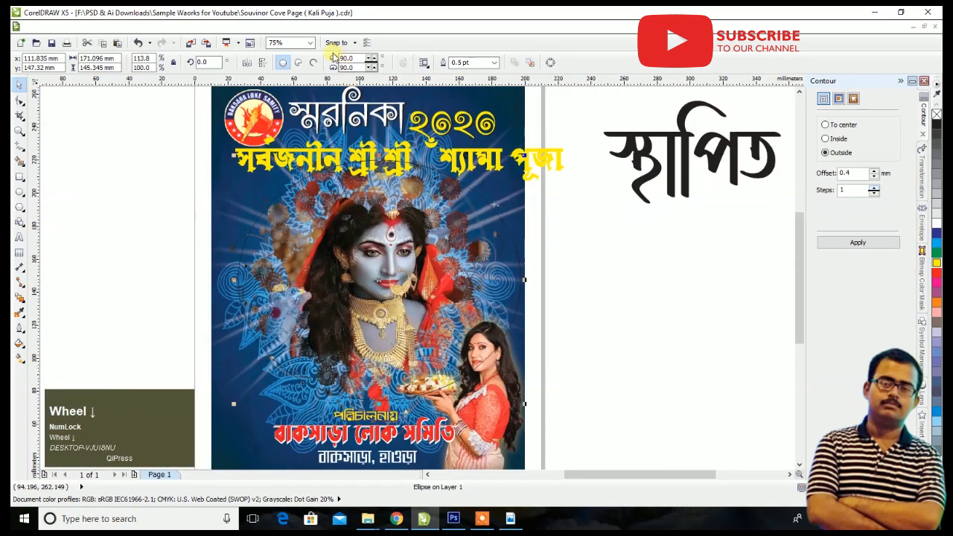
left_click(311, 63)
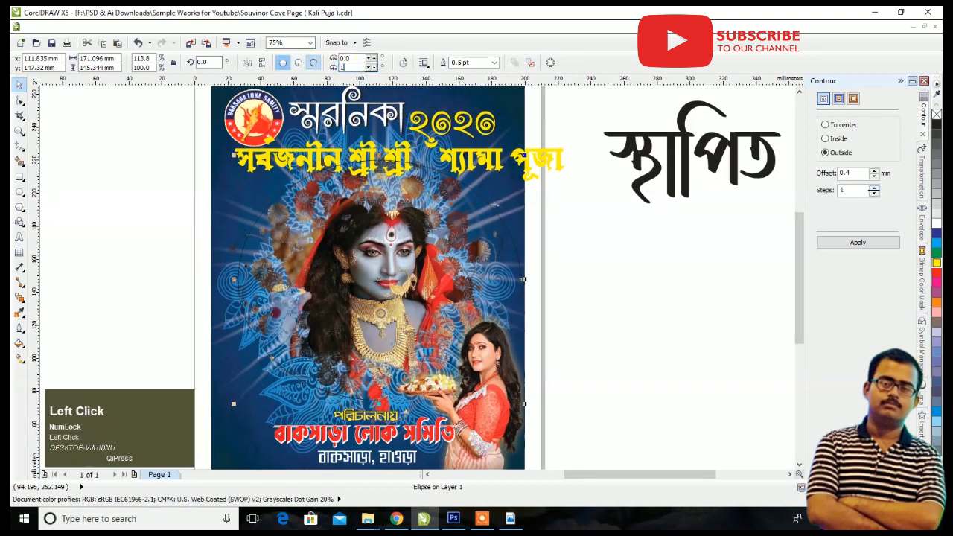
scroll(296, 170, "down", 2)
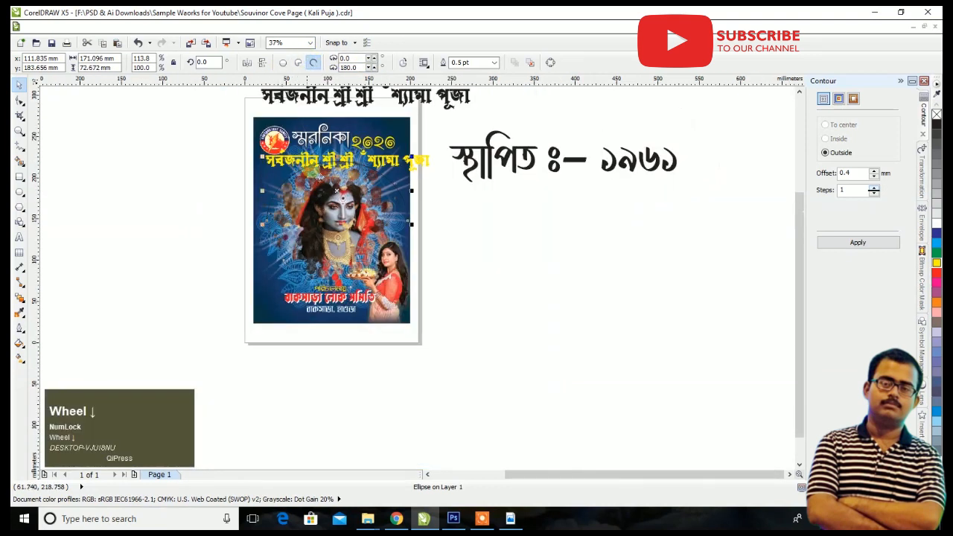
left_click_drag(455, 222, 528, 257)
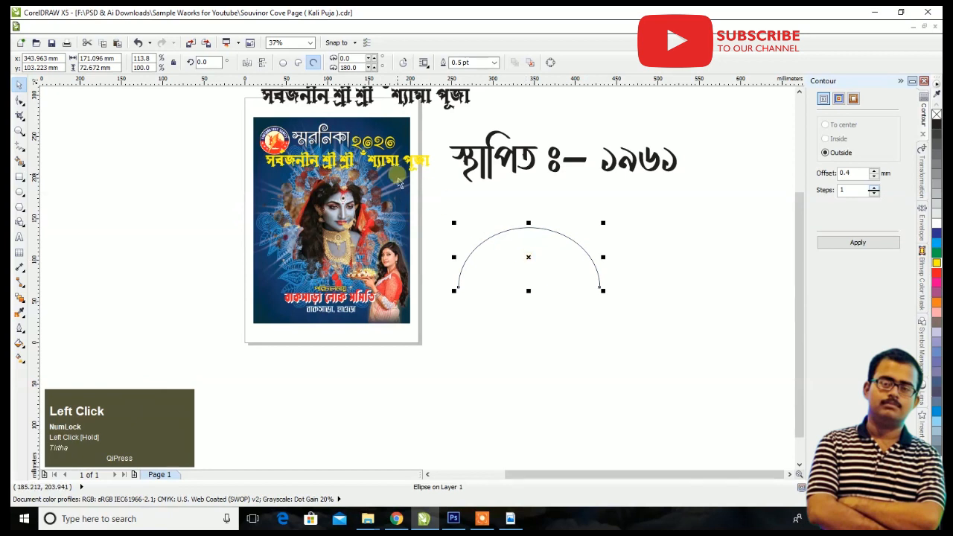
- Place a copy of the black সর্বজনীন শ্রী শ্রী শ্যামা পূজা line just above the arc
left_click(424, 95)
left_click_drag(612, 188, 615, 215)
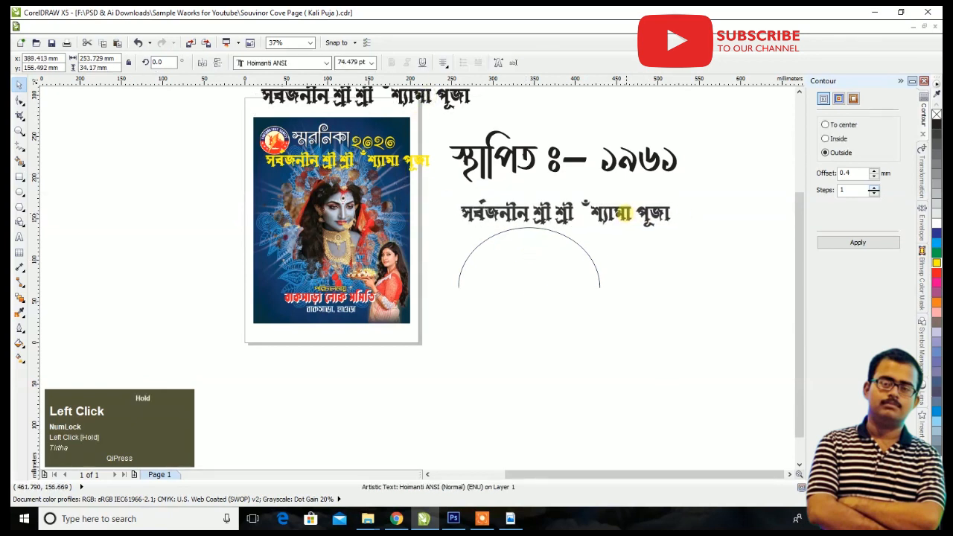
scroll(565, 216, "up", 5)
scroll(541, 216, "down", 2)
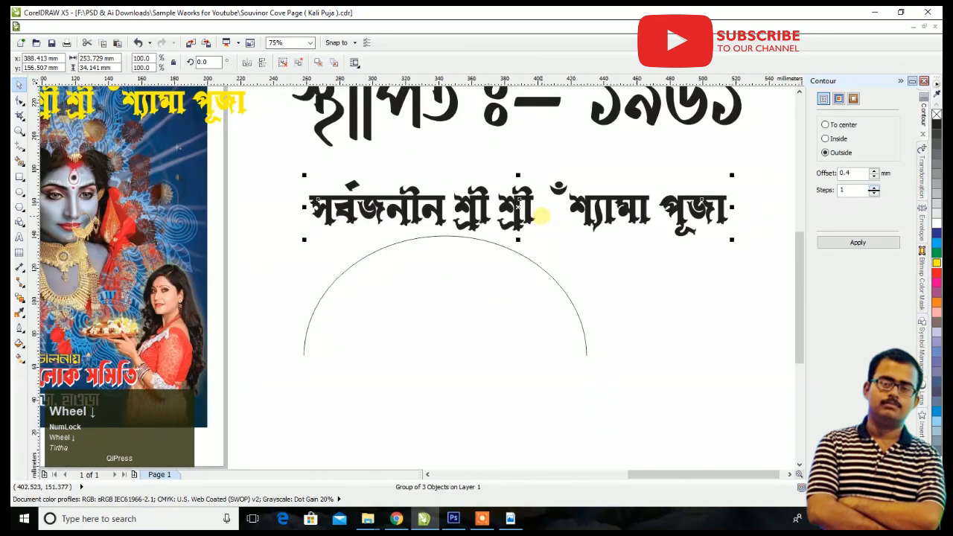
- Try to shape the black text copy with an envelope created from the arc
left_click(925, 225)
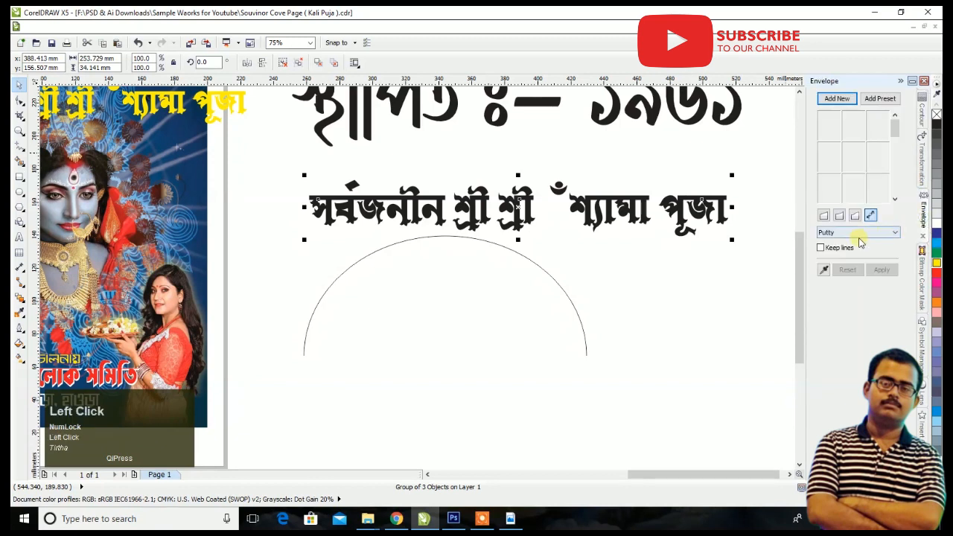
left_click(824, 269)
left_click(536, 268)
left_click(881, 270)
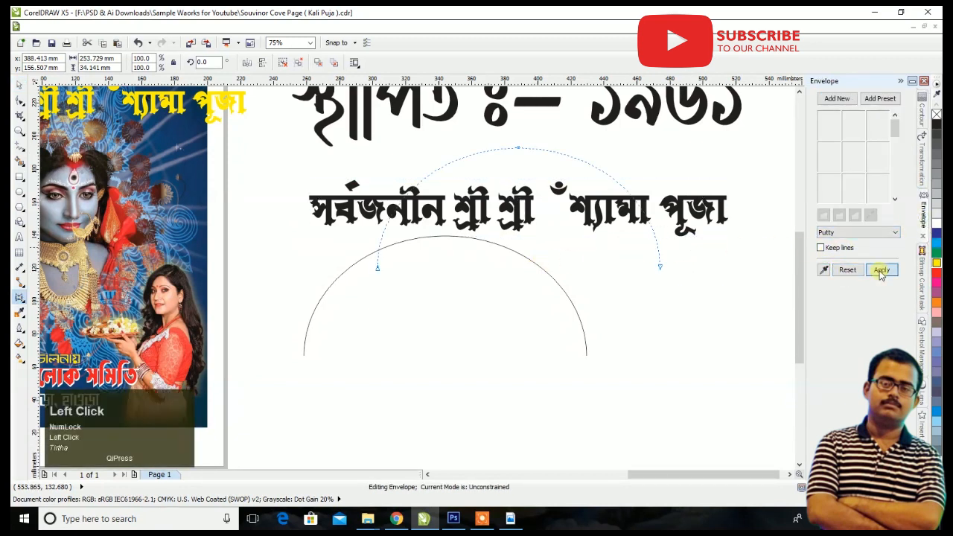
left_click(846, 269)
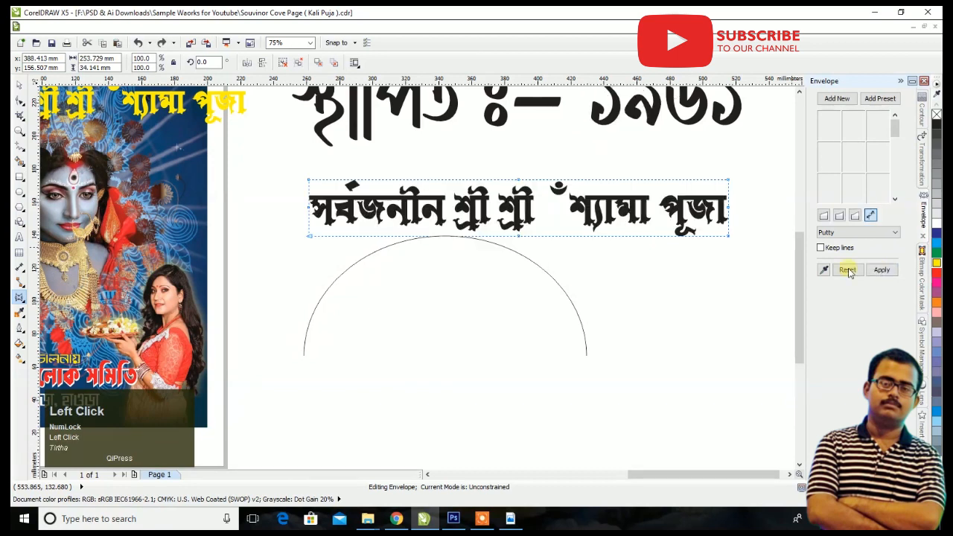
left_click(19, 84)
left_click(269, 27)
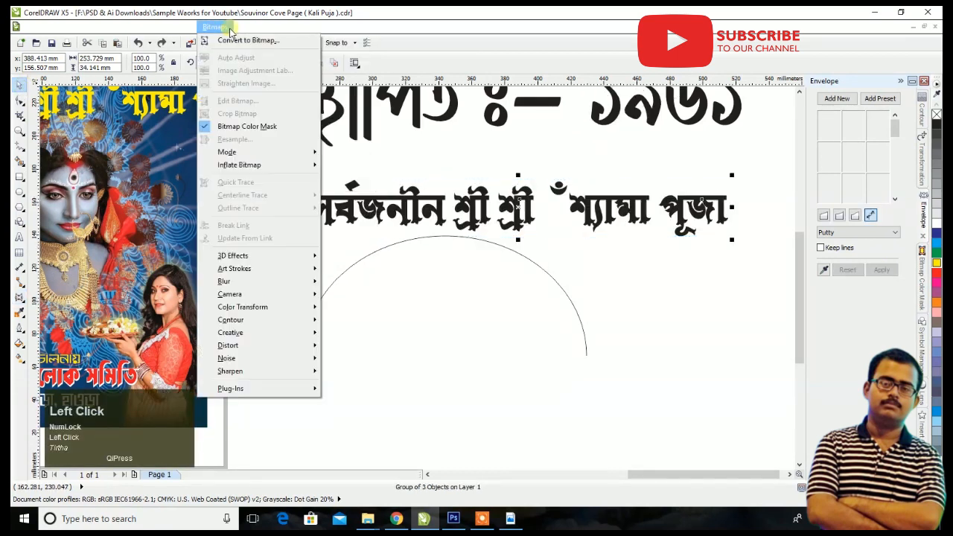
left_click(538, 328)
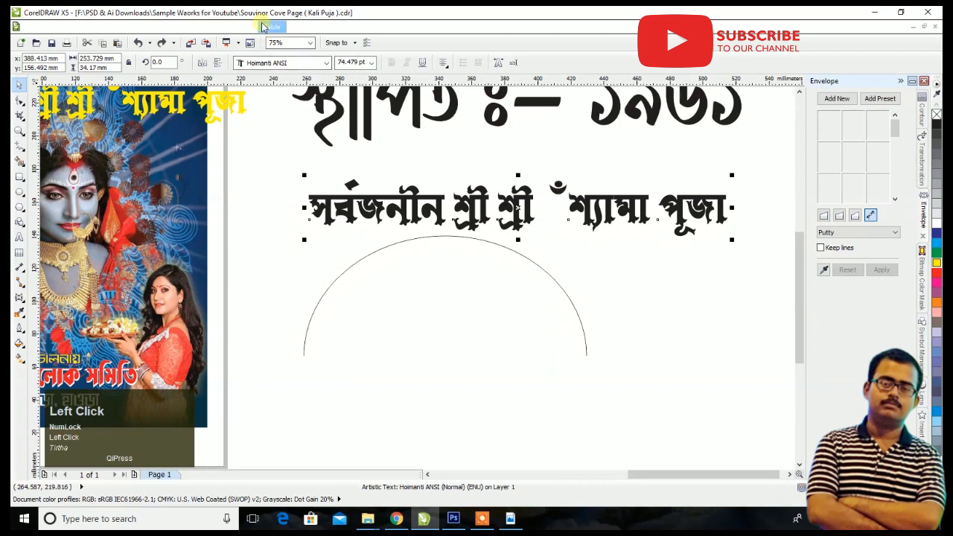
- Try to fit the black text copy along the arc, starting from the arc's left end
left_click(231, 28)
mouse_move(244, 26)
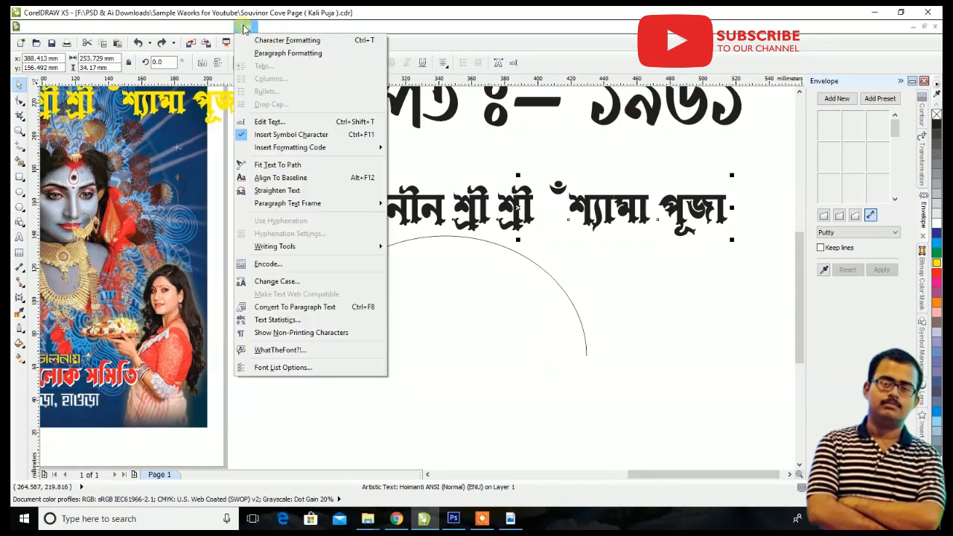
left_click(260, 162)
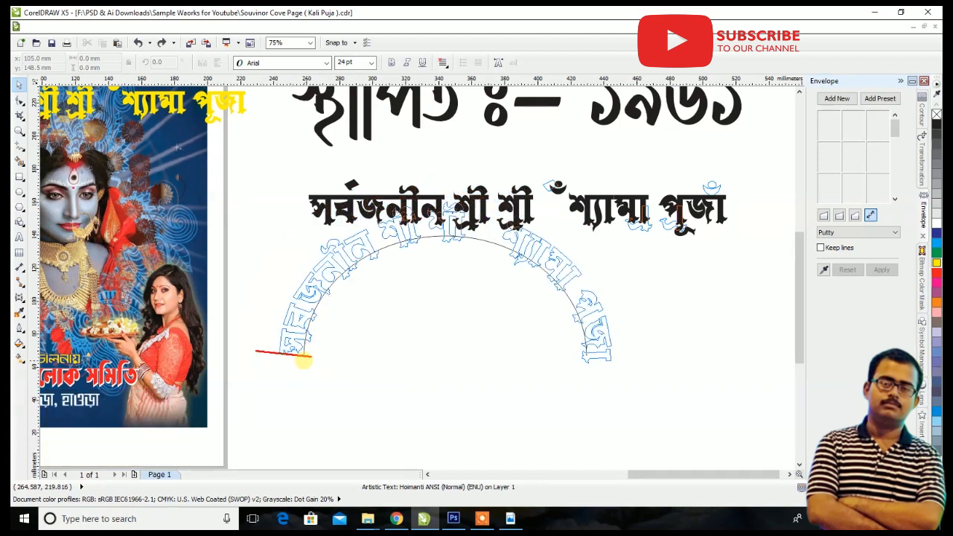
left_click(302, 358)
scroll(726, 238, "down", 3)
left_click(734, 277)
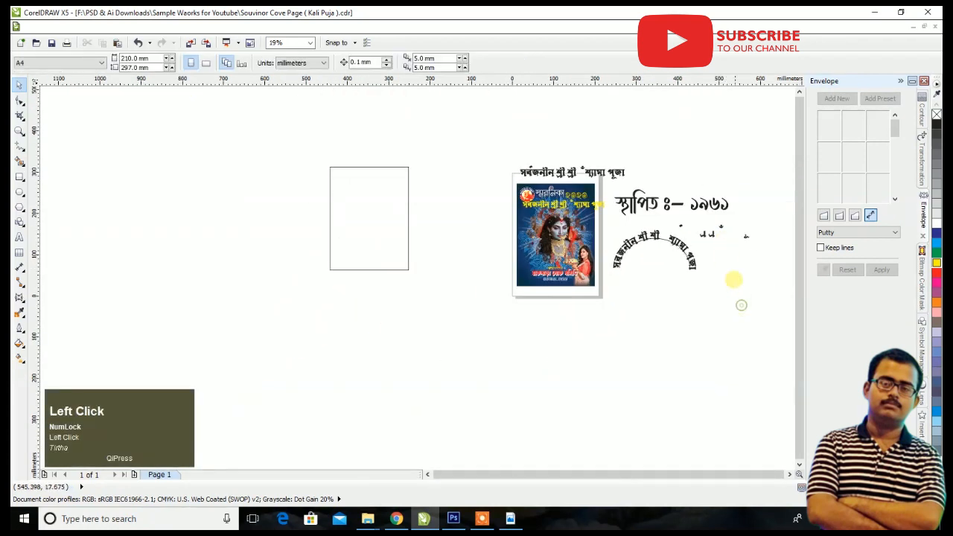
scroll(717, 226, "up", 3)
scroll(581, 253, "down", 2)
key("ctrl+z")
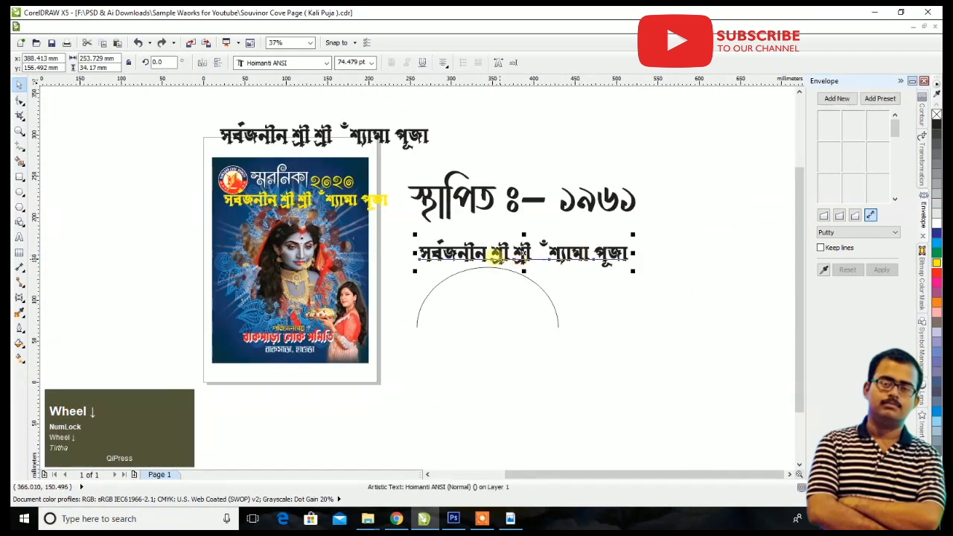
- Convert the black text copy to curves and move it to be roughly centred above the arc
scroll(336, 227, "up", 4)
scroll(390, 232, "down", 4)
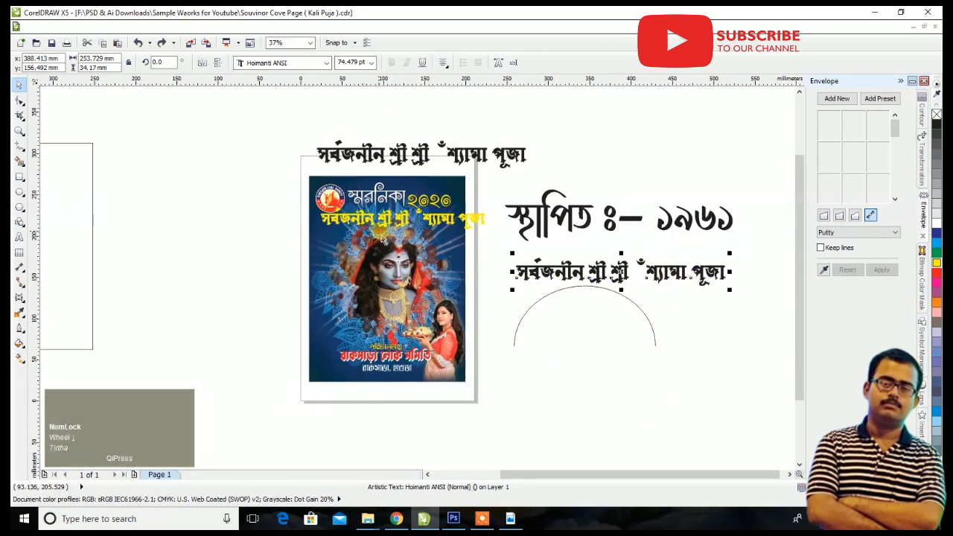
scroll(657, 305, "up", 2)
left_click_drag(543, 234, 495, 222)
- Try adding perspective to the black text copy, pulling its corners so the lower ones sit on the arc's two ends
left_click(145, 26)
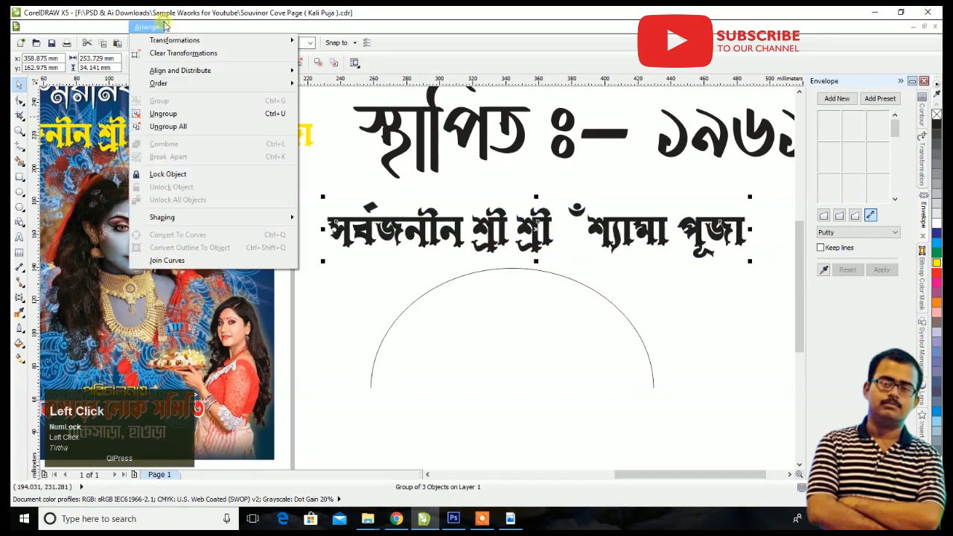
left_click(197, 161)
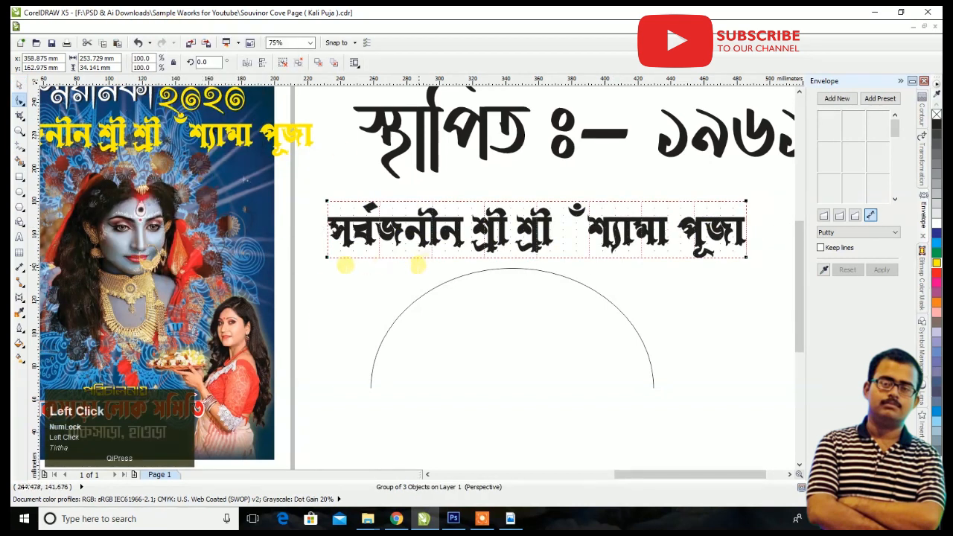
left_click_drag(326, 258, 371, 387)
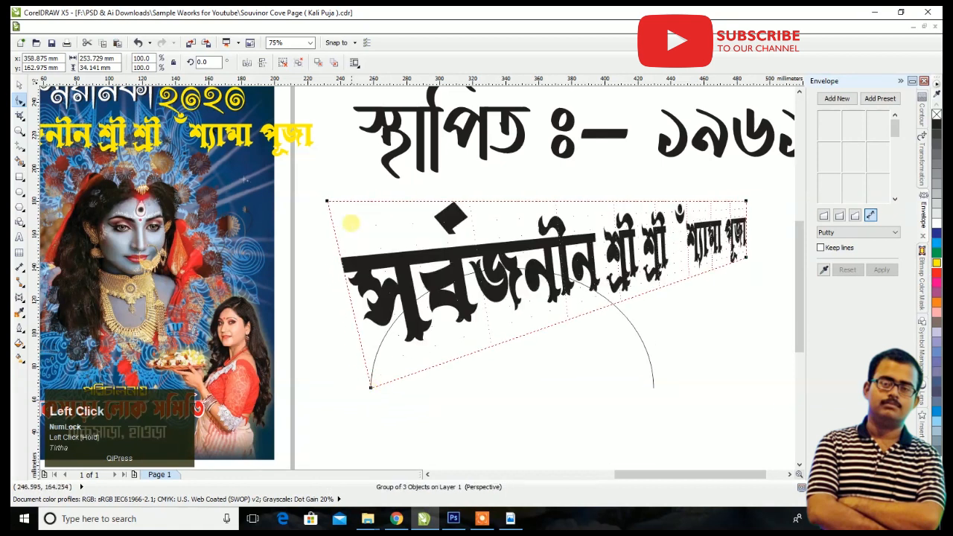
left_click_drag(327, 201, 341, 310)
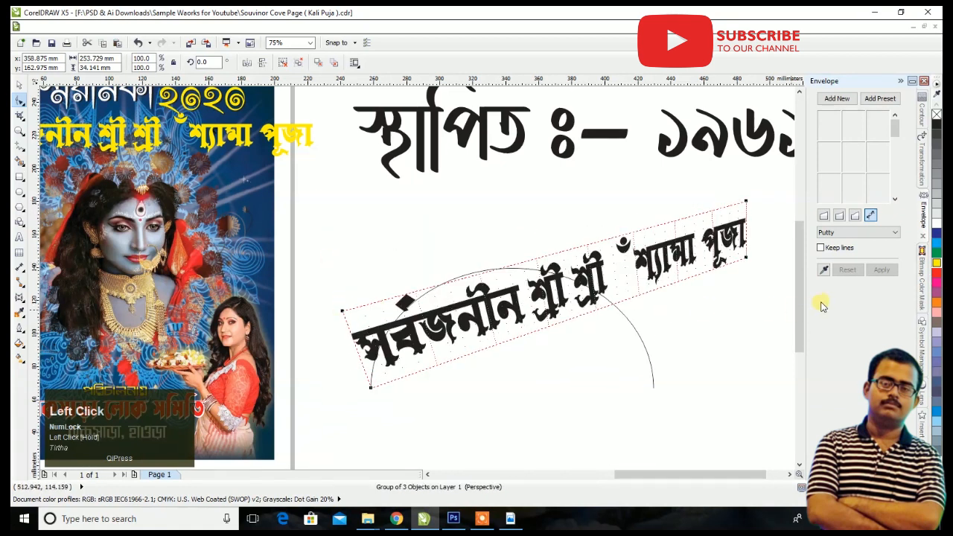
left_click_drag(747, 258, 653, 387)
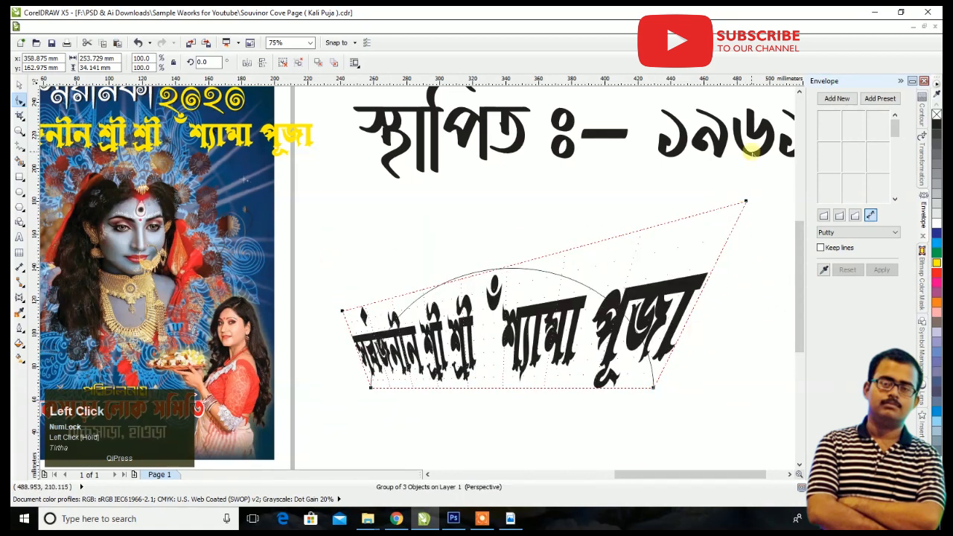
left_click_drag(745, 199, 648, 326)
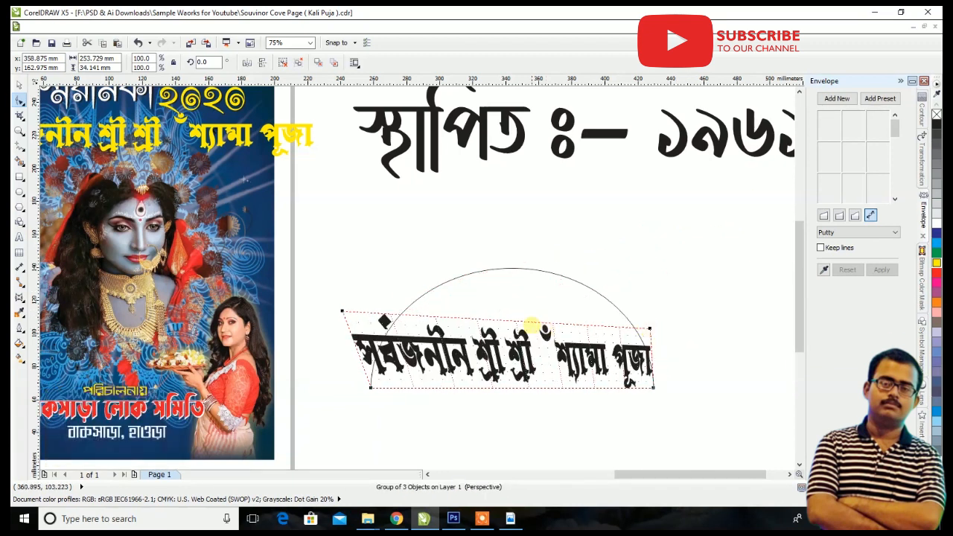
left_click(506, 321)
left_click(517, 346)
left_click(510, 323)
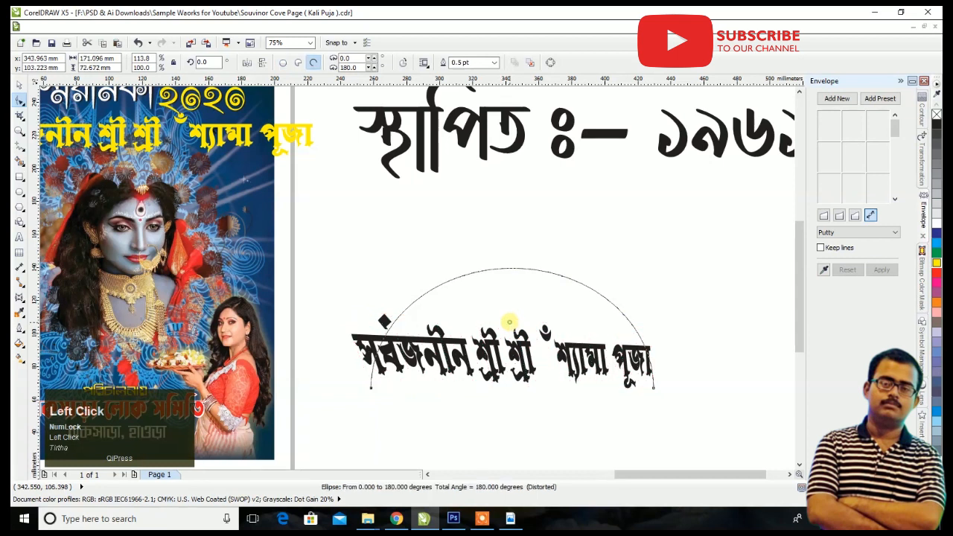
- Move the perspective-distorted black text onto the cover, over the goddess image
left_click(19, 85)
scroll(518, 322, "down", 1)
left_click(523, 363)
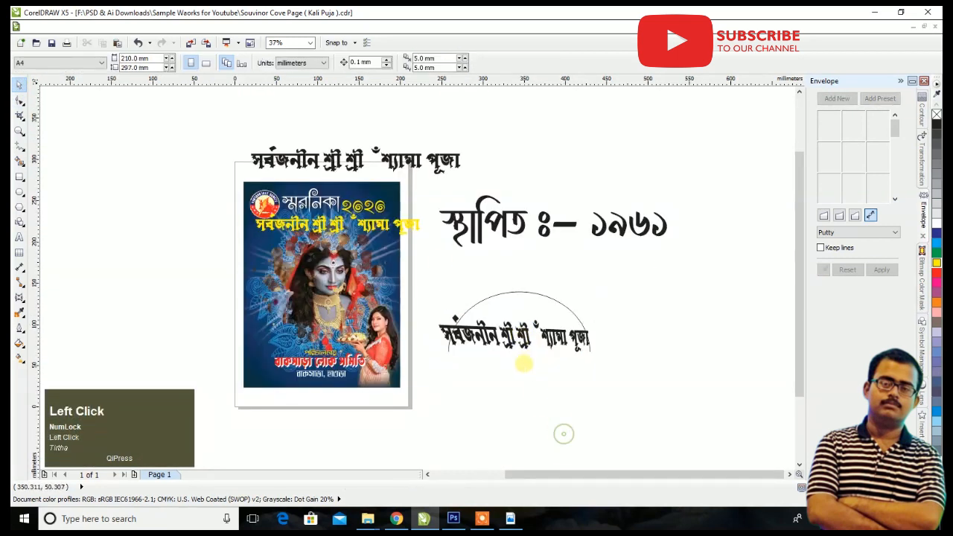
left_click_drag(525, 345, 343, 315)
scroll(308, 279, "up", 2)
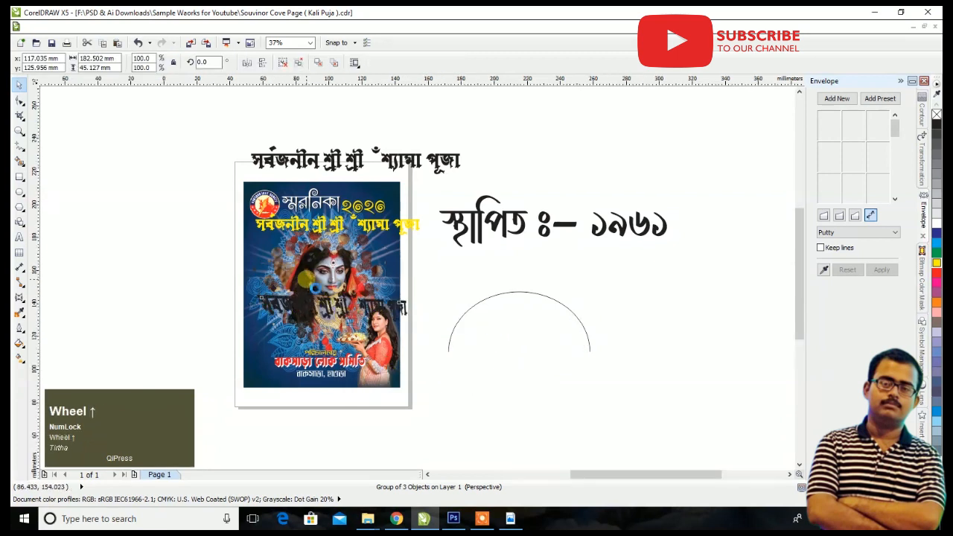
- Delete the yellow সর্বজনীন শ্রী শ্রী শ্যামা পূজা line from the cover
scroll(524, 337, "down", 1)
left_click(477, 207)
key("Delete")
- Scale the perspective-distorted black text to about 71% and place it below the স্মরনিকা ২০২০ title
left_click_drag(546, 350, 539, 211)
scroll(473, 177, "up", 1)
left_click_drag(748, 162, 713, 184)
left_click_drag(472, 239, 423, 223)
- Pull the lower right perspective corner of the black text outward and down
left_click(298, 232)
left_click(20, 101)
left_click(604, 274)
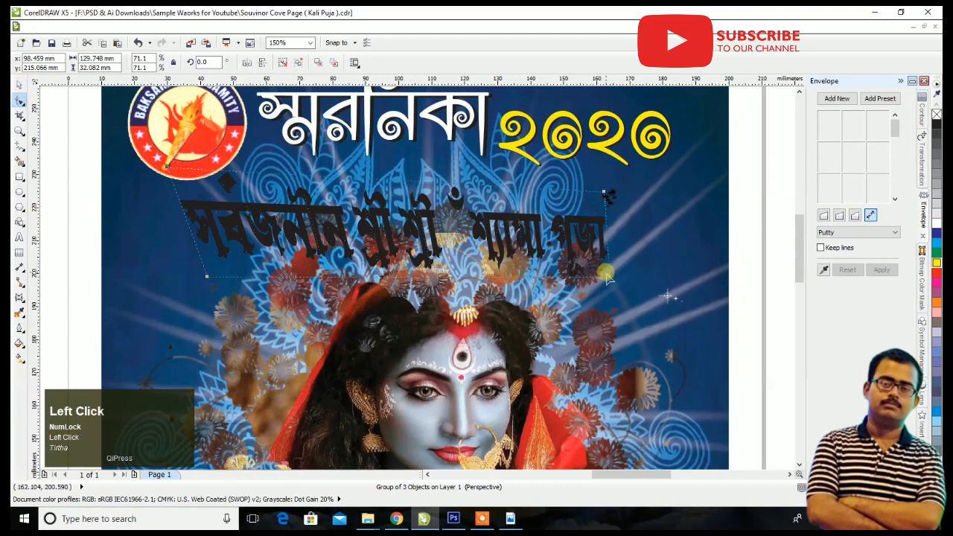
left_click_drag(662, 295, 667, 298)
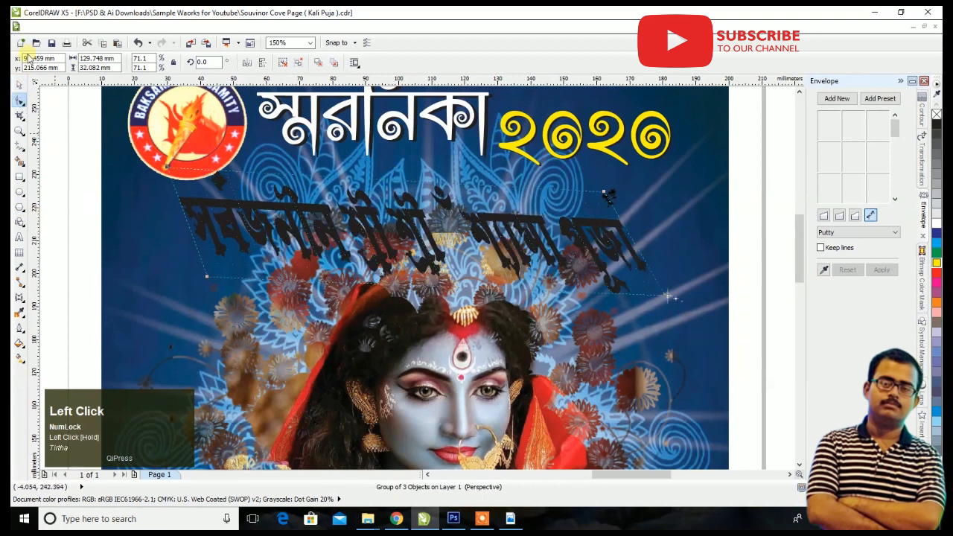
- Shift the perspective-distorted text slightly and fill it yellow
left_click(19, 84)
left_click_drag(273, 227, 284, 233)
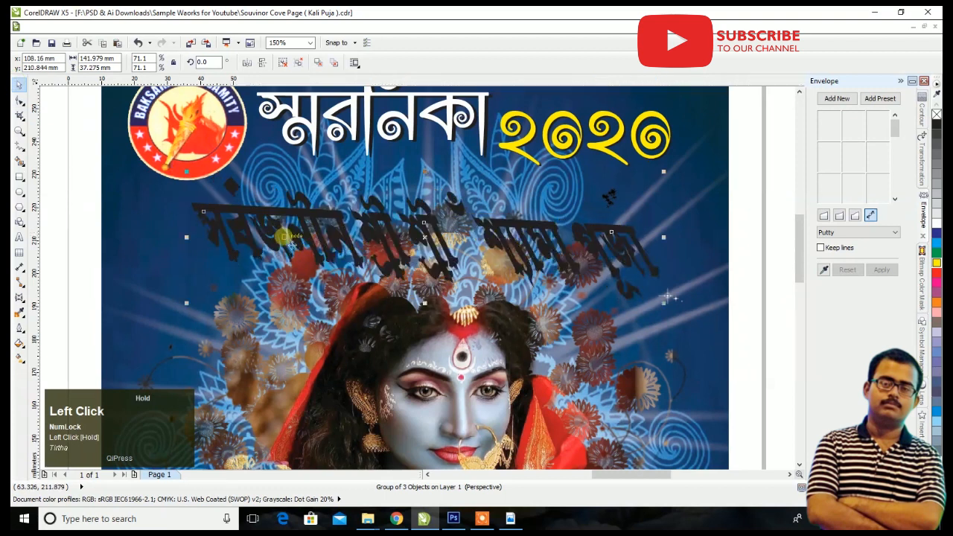
left_click(936, 262)
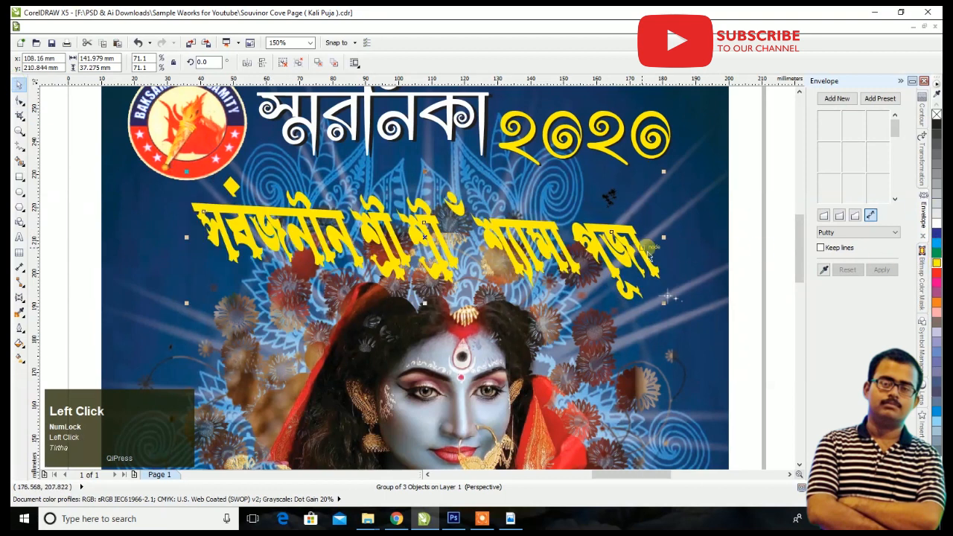
scroll(668, 297, "down", 2)
scroll(513, 257, "up", 2)
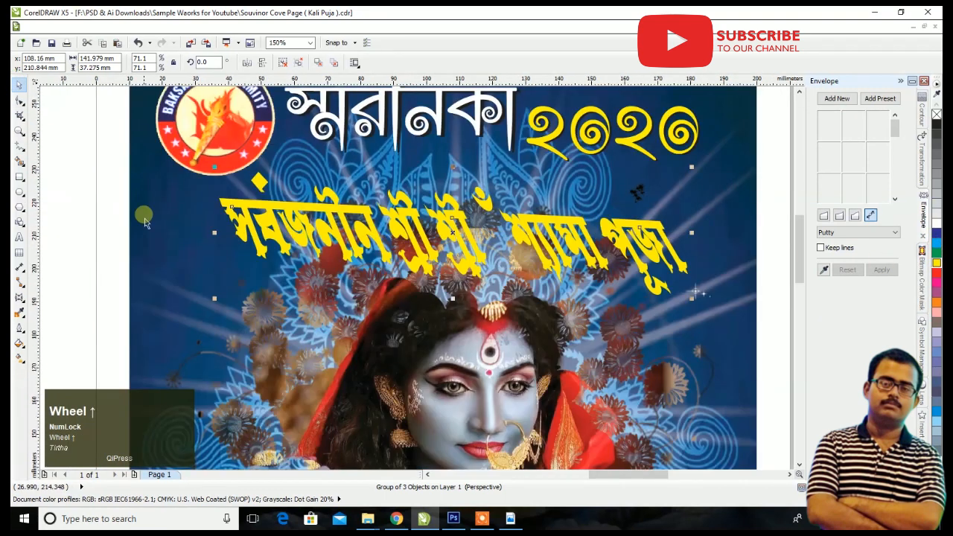
- Adjust the yellow text's perspective by pulling its lower left and upper right corners outward
left_click(19, 100)
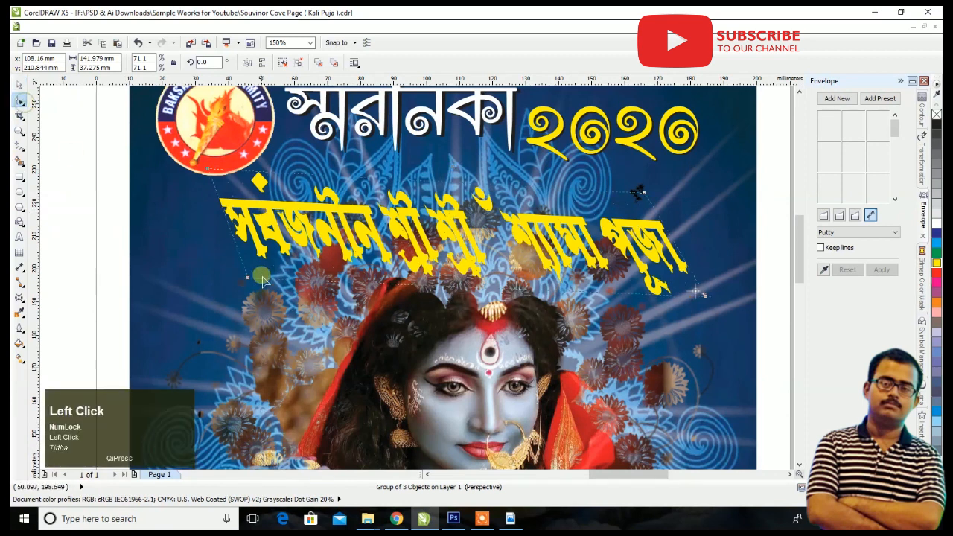
left_click_drag(246, 278, 181, 281)
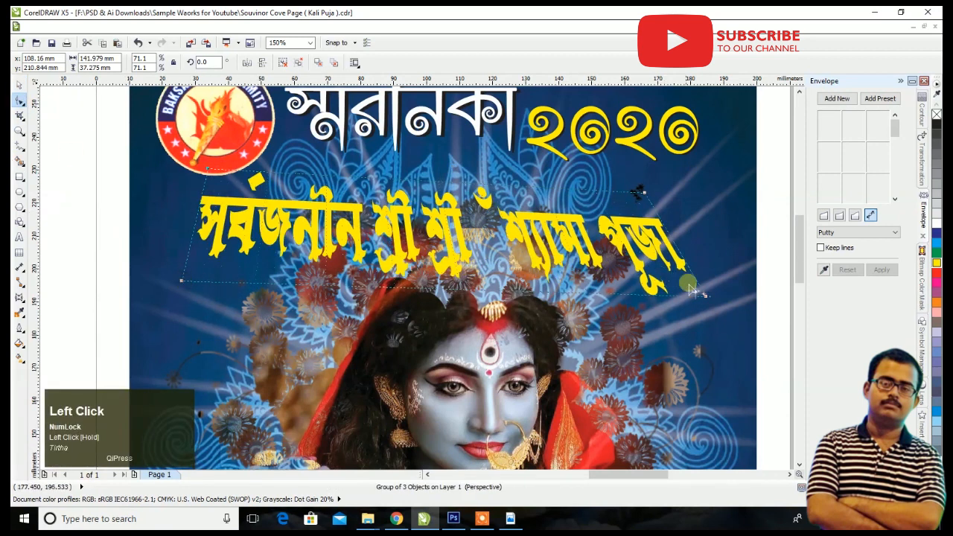
left_click_drag(644, 192, 697, 209)
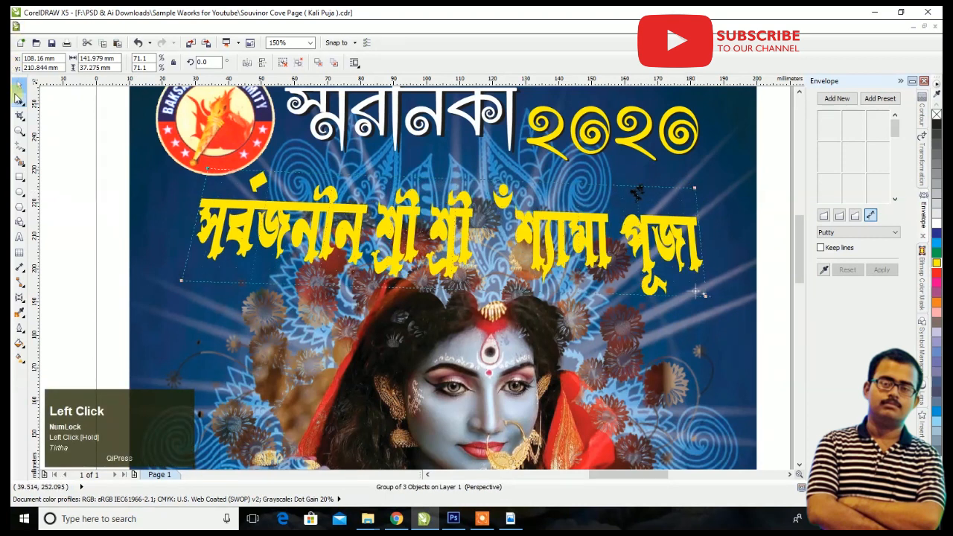
- Copy the black সর্বজনীন শ্রী শ্রী শ্যামা পূজা line from above the page onto the cover, scaled to about 141 mm wide
scroll(425, 185, "down", 3)
left_click(426, 184)
left_click_drag(426, 183, 422, 254)
right_click(422, 255)
scroll(423, 252, "up", 1)
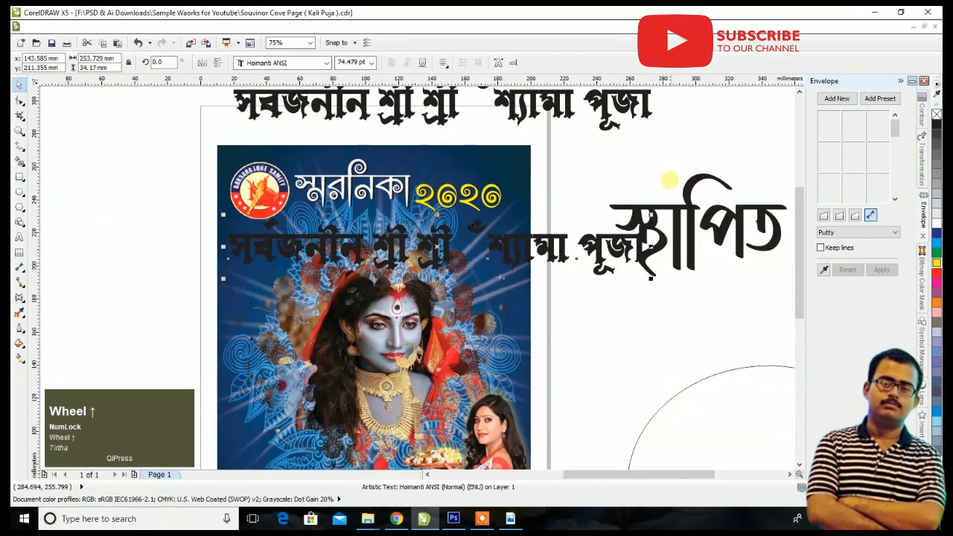
left_click_drag(651, 216, 558, 232)
- Position the new text copy below the স্মরনিকা ২০২০ title and fill it yellow
scroll(302, 226, "up", 1)
left_click_drag(413, 262, 313, 254)
left_click(935, 266)
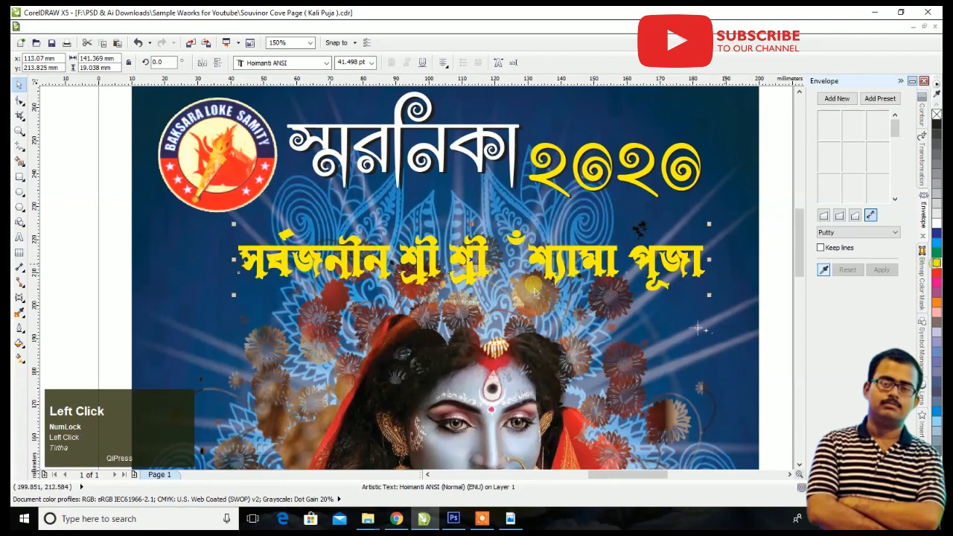
- Add perspective to the yellow puja line, spreading both lower corners outward so the text flares towards its base
left_click(148, 28)
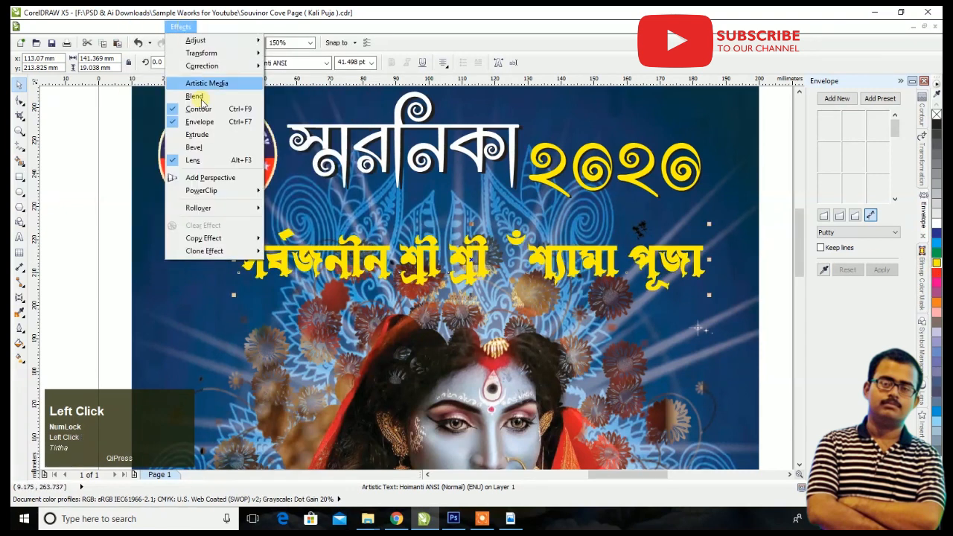
left_click(212, 180)
left_click_drag(238, 289, 197, 299)
left_click_drag(708, 294, 750, 298)
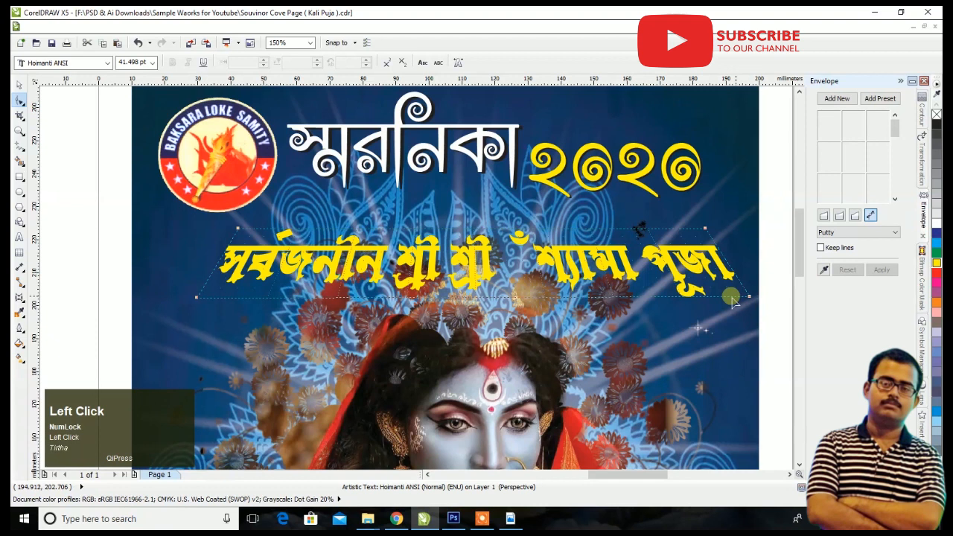
- Centre the flared yellow line on the cover and enlarge it to about 166 mm wide
left_click(20, 86)
left_click_drag(437, 260, 406, 257)
left_click_drag(713, 296, 722, 307)
- Place a white copy of the puja line behind the yellow text, offset slightly down and to the right
scroll(428, 238, "up", 3)
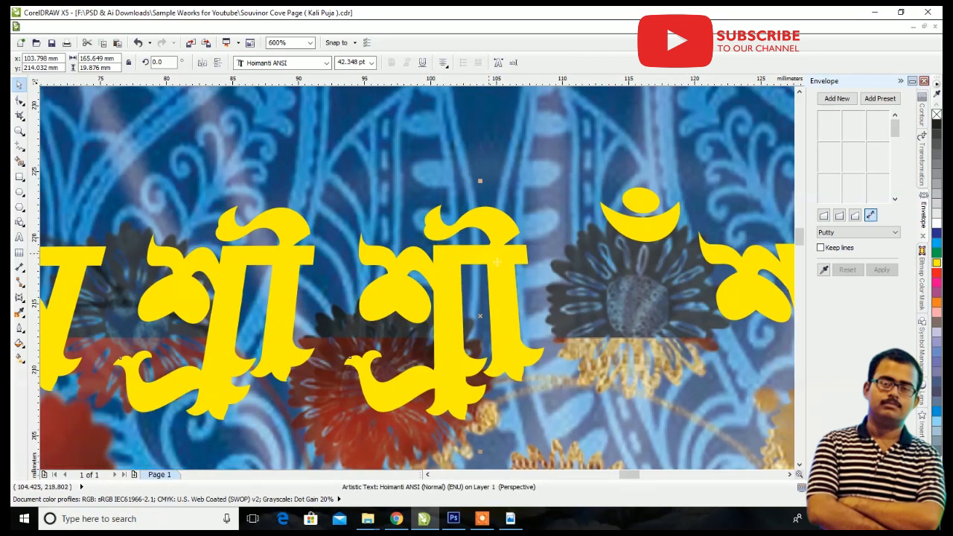
scroll(515, 263, "up", 2)
left_click_drag(518, 263, 544, 292)
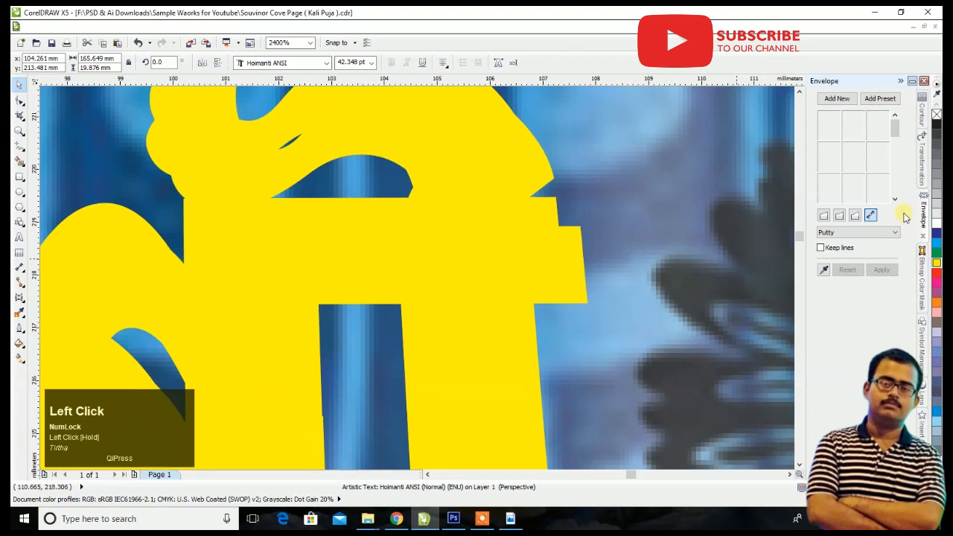
left_click(936, 223)
key("ctrl+Page_Down")
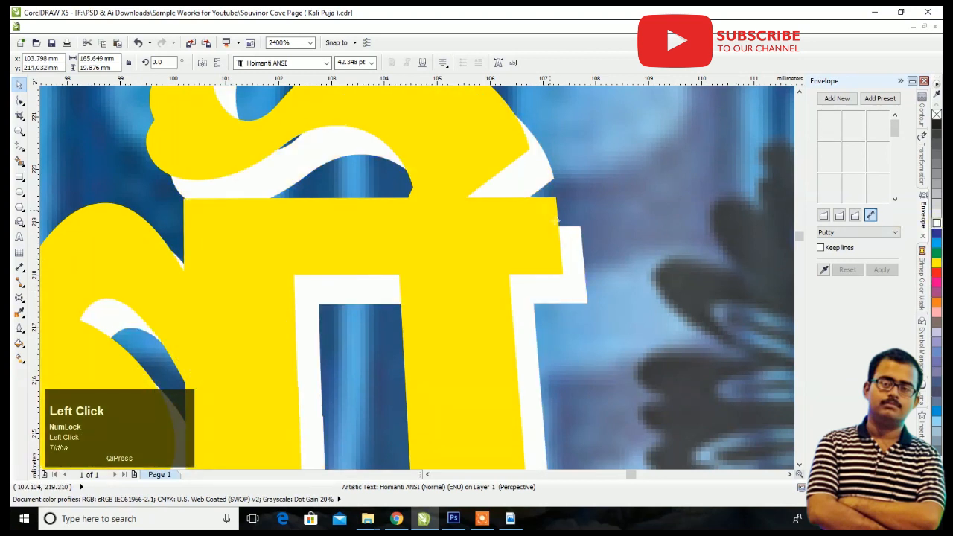
left_click_drag(561, 285, 540, 290)
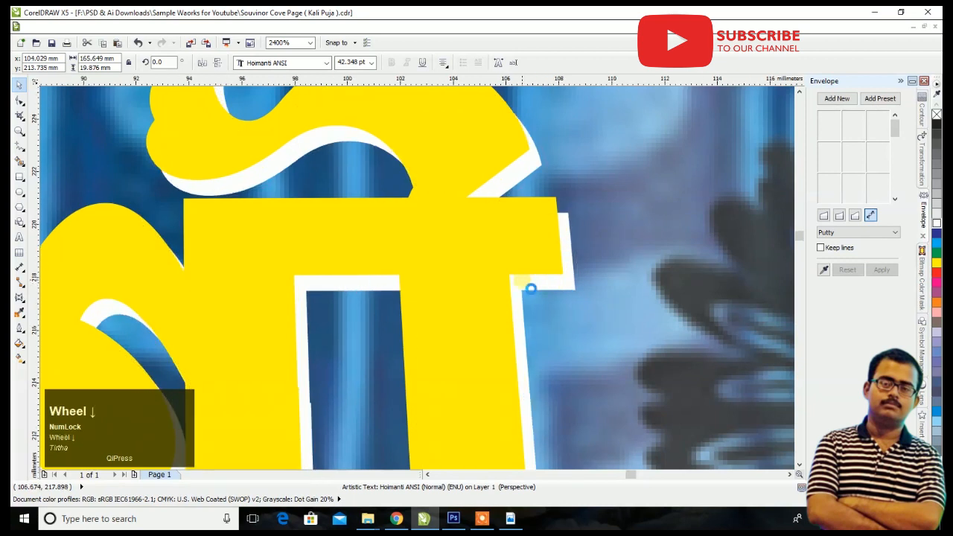
- Place a black copy of the puja line behind the white one, offset further down and to the right as a shadow
scroll(533, 292, "down", 4)
scroll(539, 292, "up", 1)
scroll(534, 284, "up", 4)
left_click(470, 244)
left_click_drag(477, 259, 514, 294)
left_click(427, 124, "shift")
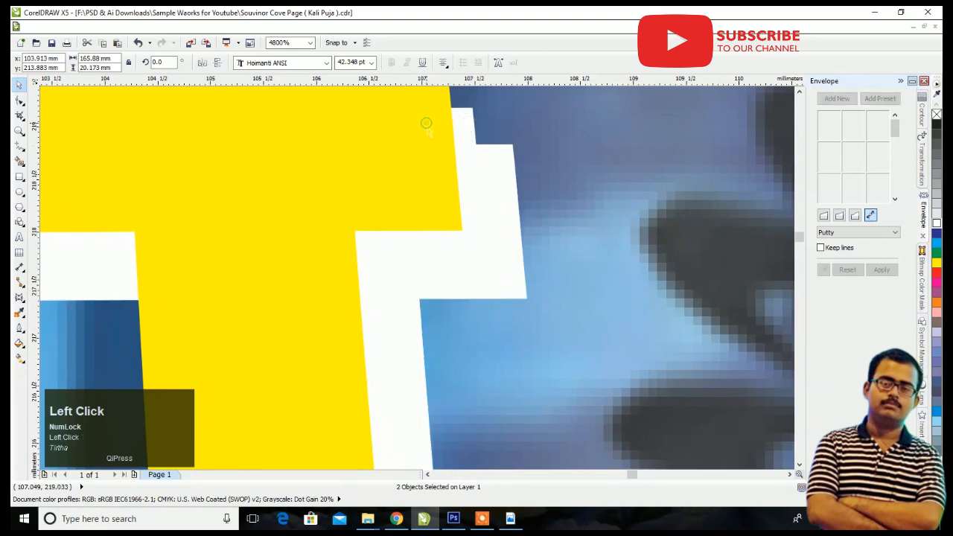
left_click(626, 207)
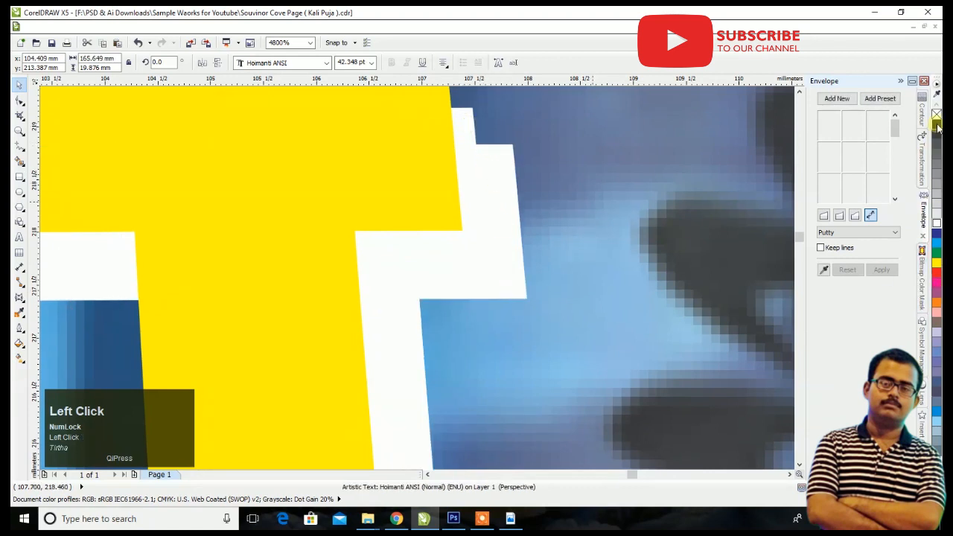
scroll(450, 265, "down", 5)
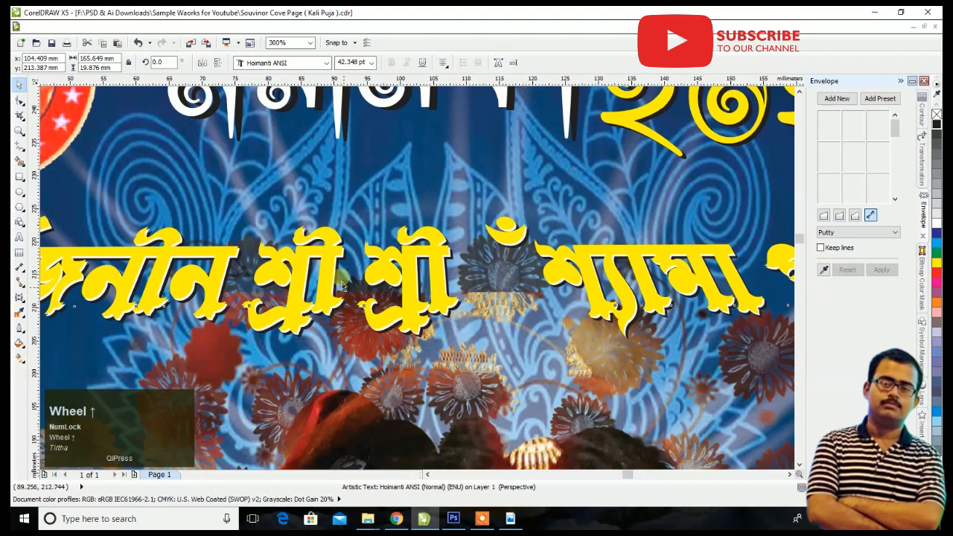
scroll(335, 279, "up", 3)
left_click_drag(304, 281, 319, 293)
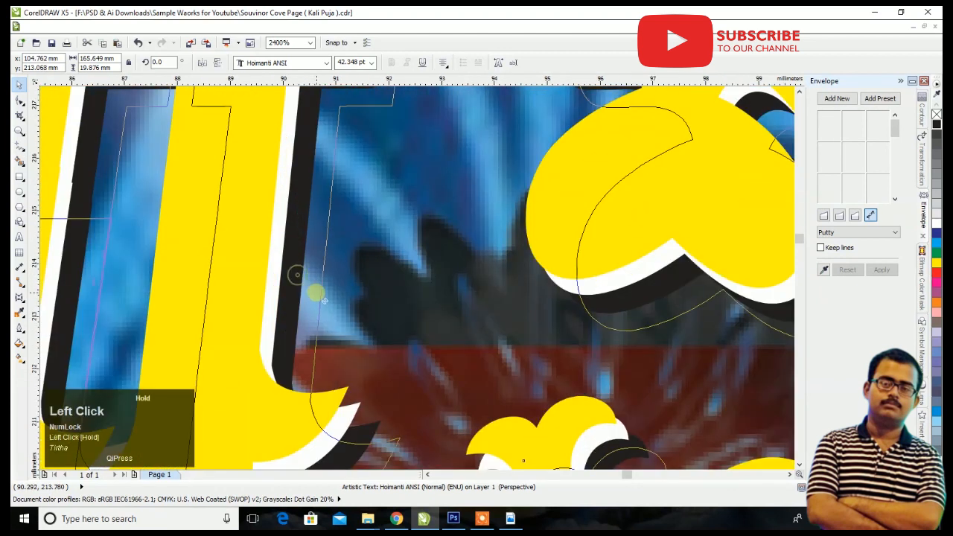
- Group the yellow, white and black layers of the puja line
scroll(324, 299, "down", 5)
scroll(326, 302, "down", 3)
left_click(497, 298)
scroll(375, 303, "up", 3)
scroll(394, 270, "down", 1)
left_click_drag(578, 256, 153, 327)
key("ctrl+g")
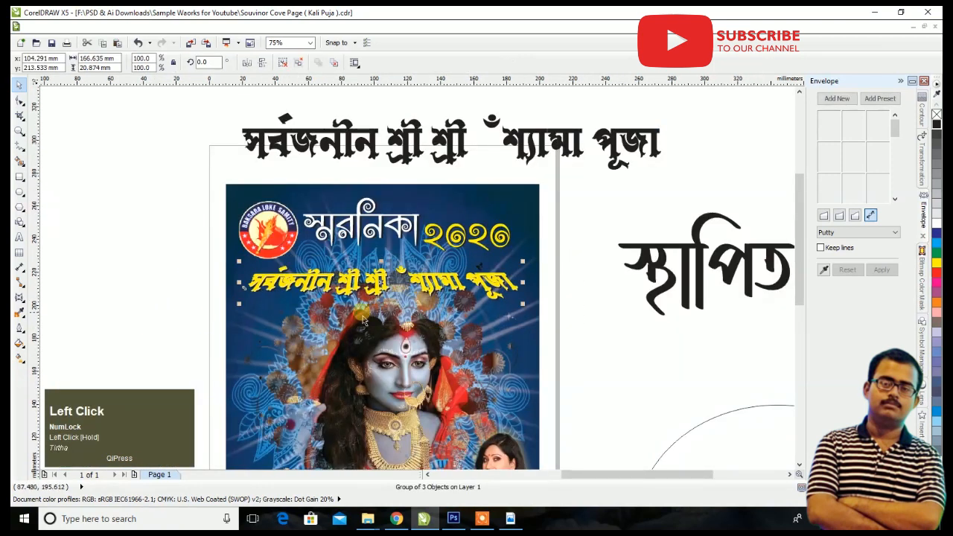
- Stretch the grouped puja line downward to about 158% of its height
left_click_drag(380, 304, 378, 334)
scroll(472, 296, "up", 2)
scroll(472, 297, "down", 2)
scroll(281, 283, "up", 2)
scroll(282, 284, "down", 1)
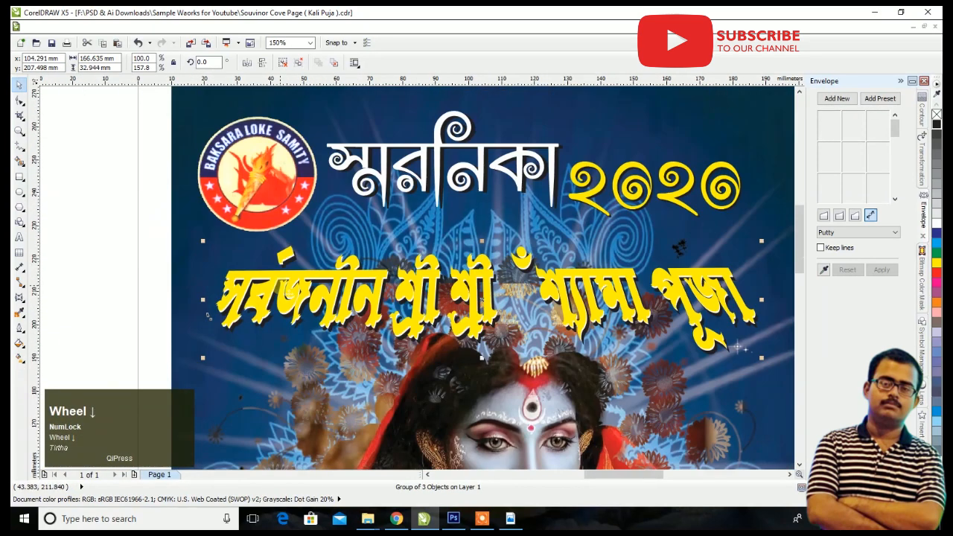
scroll(208, 315, "down", 2)
left_click(542, 223)
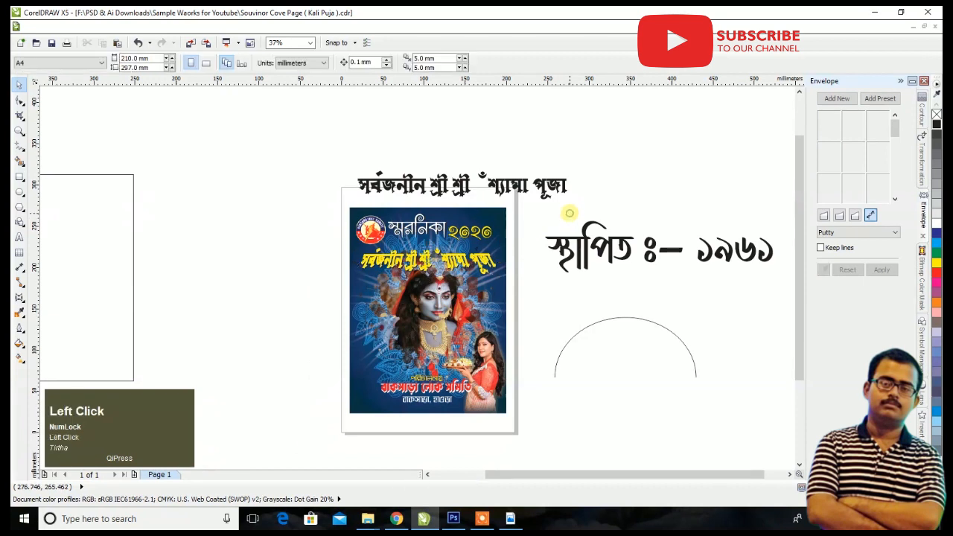
- Move the স্থাপিত ঃ- ১৯৬১ text onto the cover above পরিচালনায় and scale it down to about 80 mm wide
left_click_drag(615, 261, 408, 340)
scroll(521, 341, "up", 1)
left_click_drag(619, 253, 456, 319)
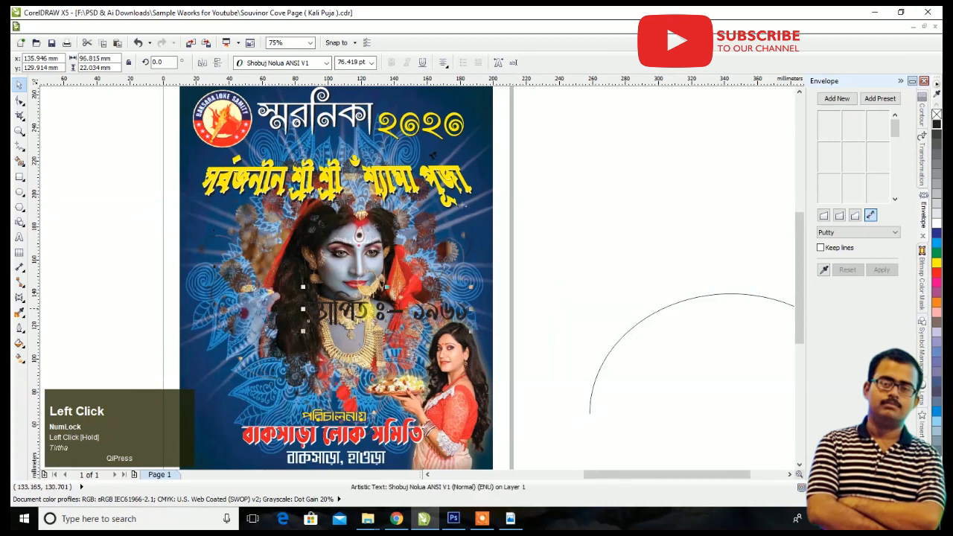
scroll(552, 309, "up", 1)
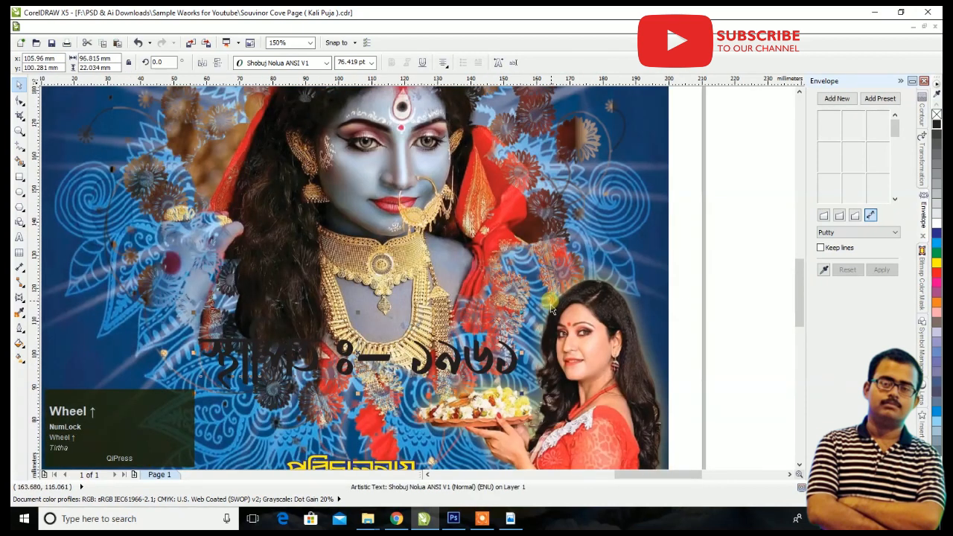
left_click_drag(521, 385, 489, 371)
left_click_drag(371, 357, 383, 359)
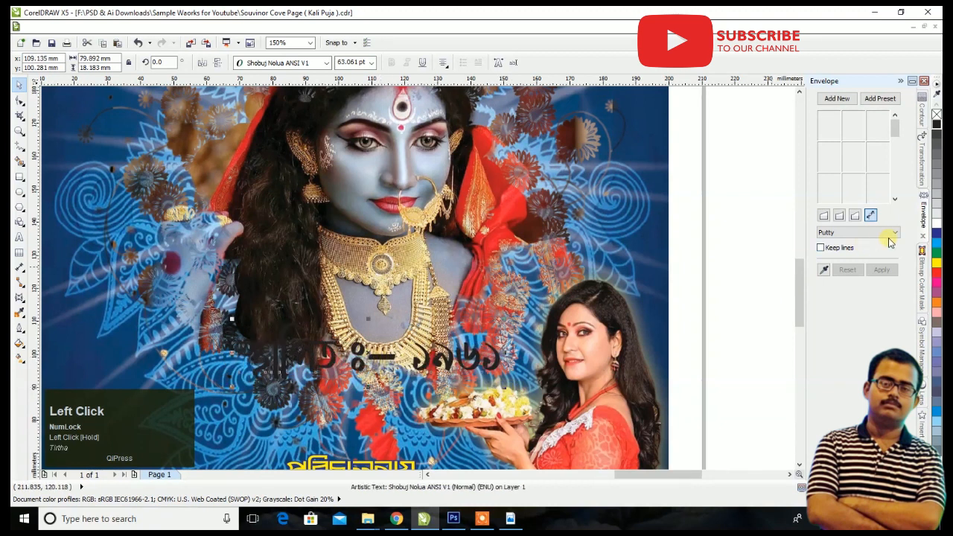
- Fill the স্থাপিত ঃ- ১৯৬১ text white and apply a one-step, 0.4 mm outside contour in dark blue
left_click(936, 225)
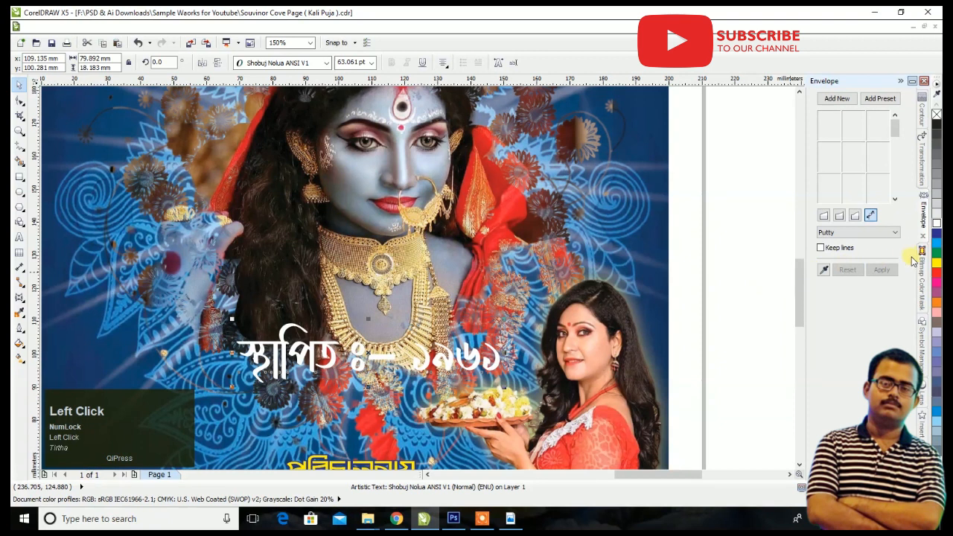
left_click(923, 113)
left_click(853, 242)
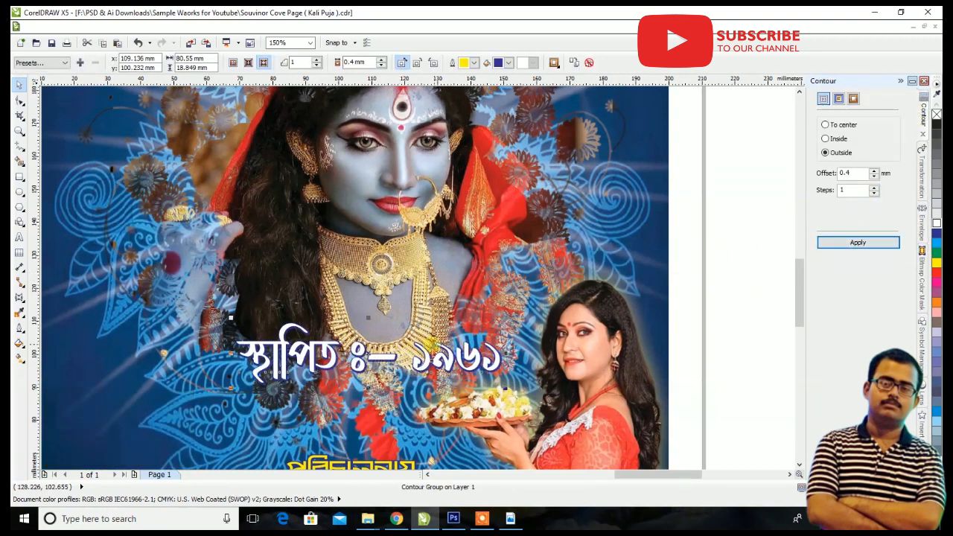
- Delete the leftover object beside the page and move the spare black puja line further out, clear of the cover
scroll(439, 347, "down", 2)
left_click(620, 298)
scroll(615, 323, "down", 2)
left_click(642, 315)
left_click(203, 282)
left_click(132, 272)
key("Delete")
scroll(470, 181, "down", 1)
left_click_drag(469, 181, 677, 186)
left_click(623, 301)
- Collapse the Contour docker and fit the whole cover in view to examine the finished layout
scroll(476, 251, "up", 4)
scroll(486, 243, "down", 2)
scroll(486, 243, "up", 2)
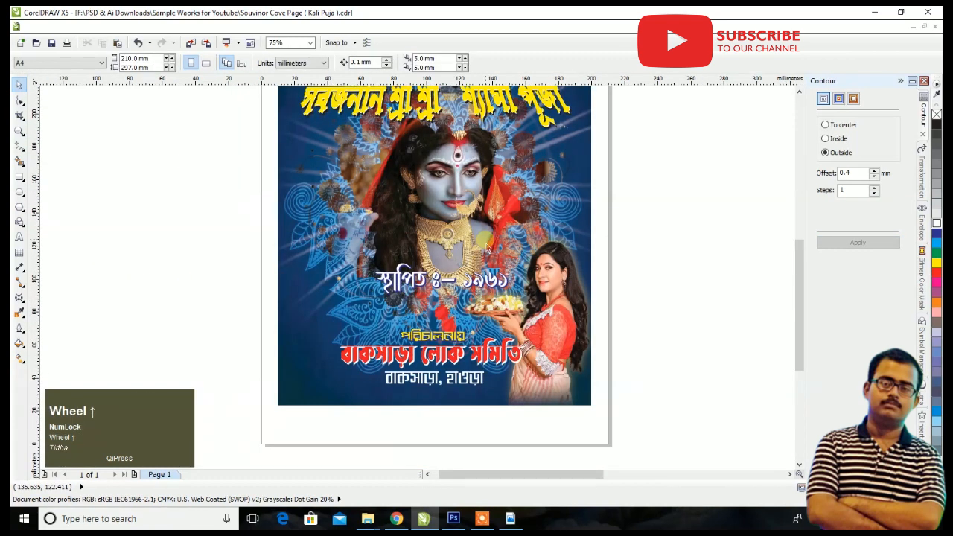
scroll(485, 243, "down", 1)
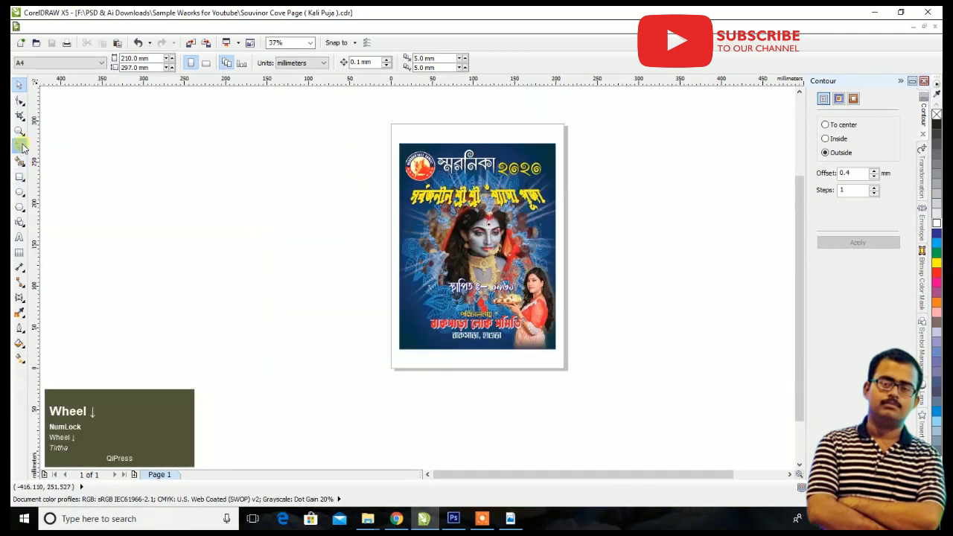
left_click(900, 79)
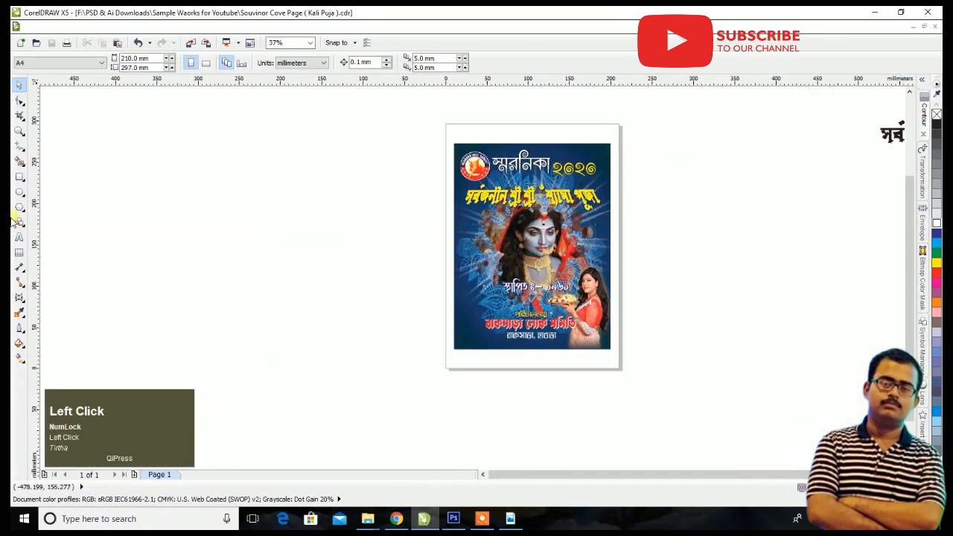
left_click(20, 130)
left_click_drag(452, 143, 611, 350)
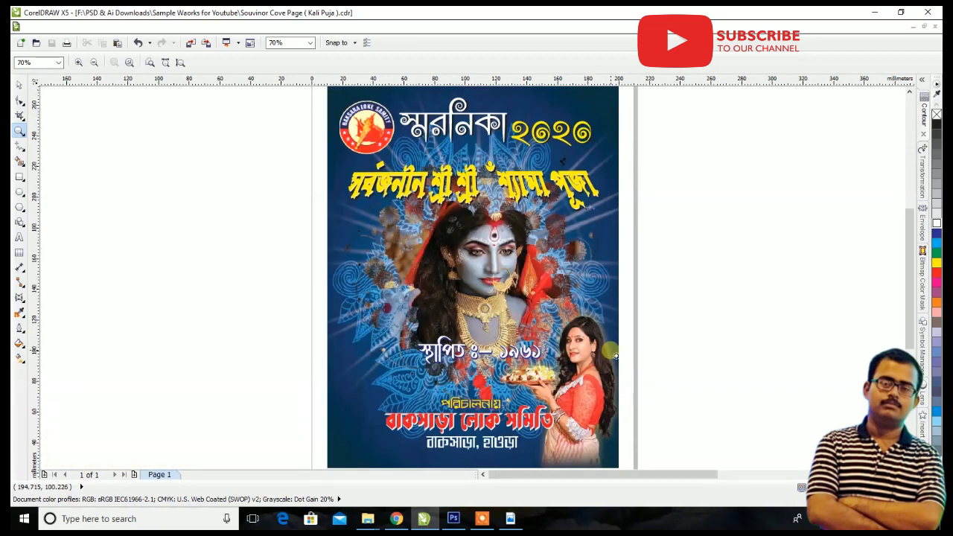